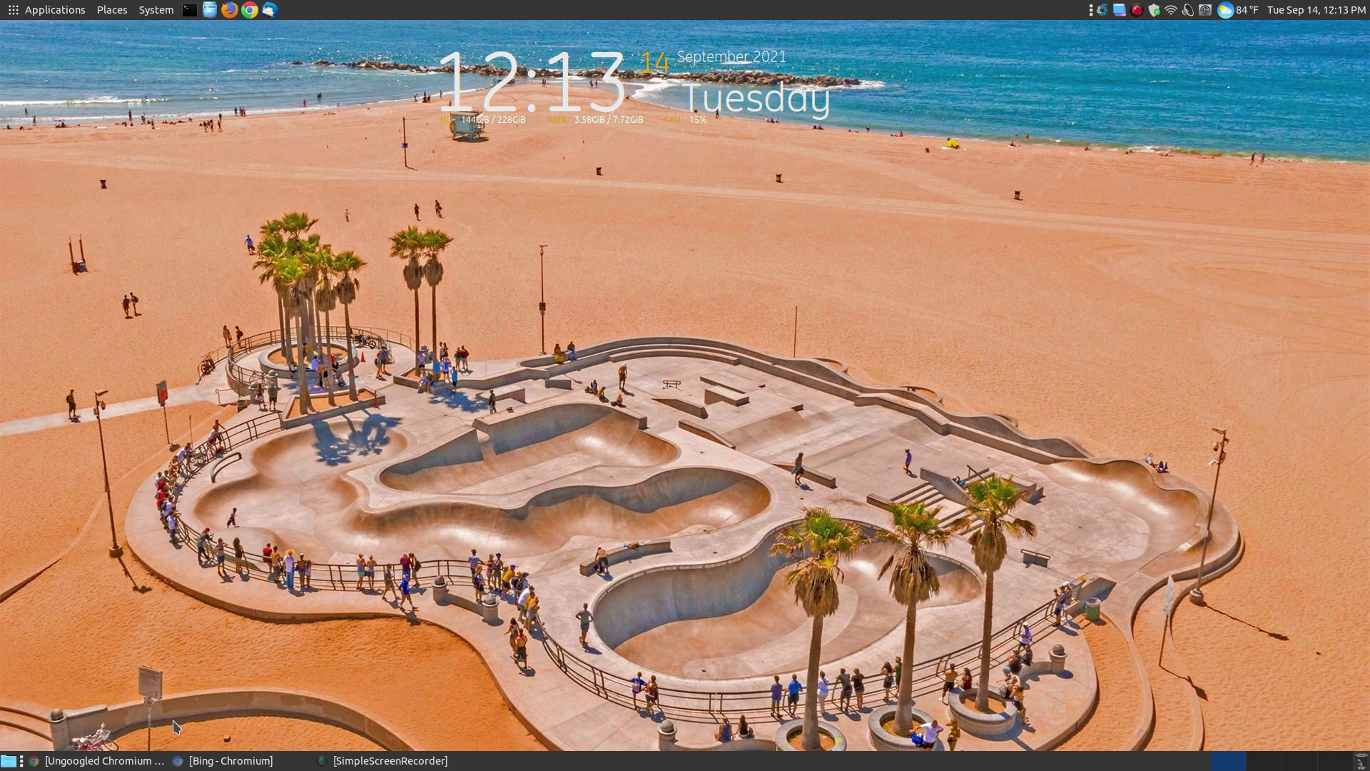
Bring the Ungoogled Chromium guide to the front and scroll to its sudo curl install command.
{"action": "left_click", "coordinate": [104, 762]}
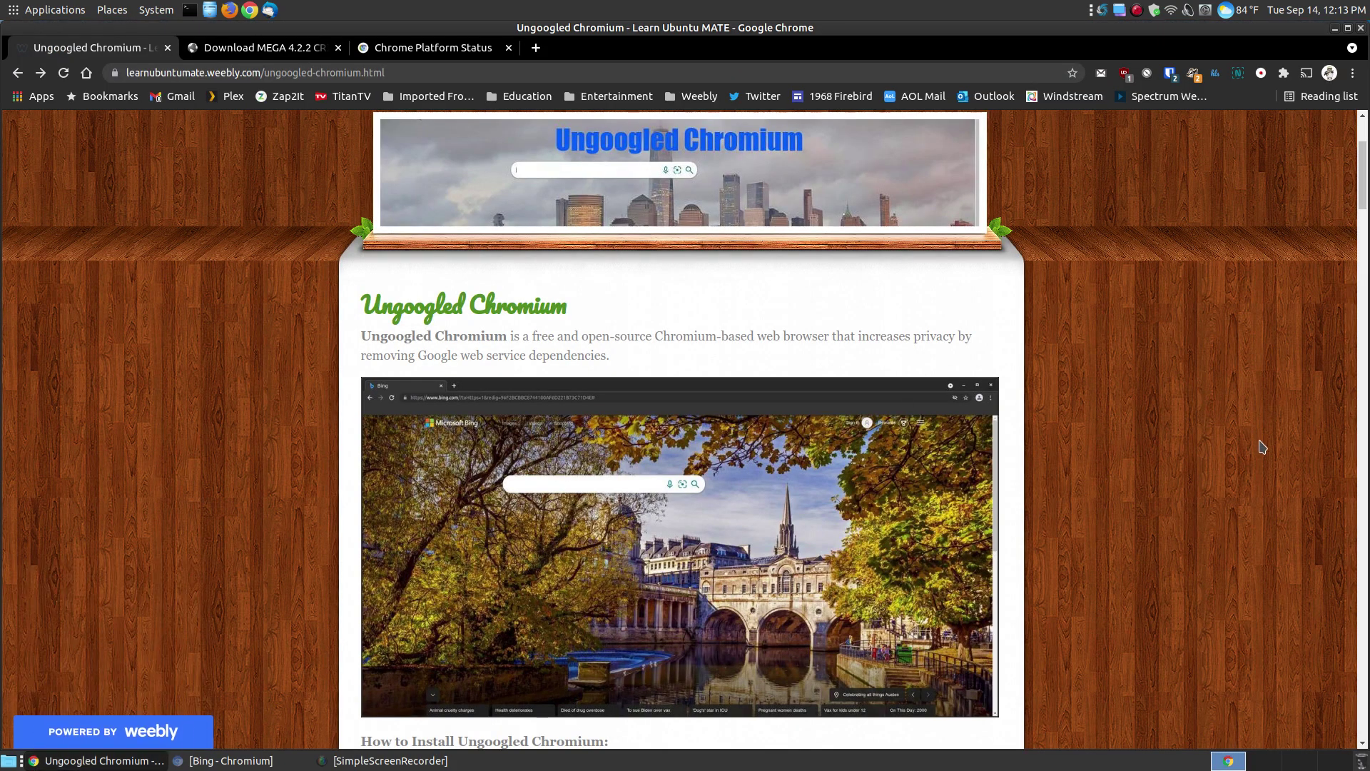
{"action": "scroll", "coordinate": [1256, 436], "scroll_direction": "down", "scroll_amount": 3}
{"action": "scroll", "coordinate": [1261, 447], "scroll_direction": "down", "scroll_amount": 1}
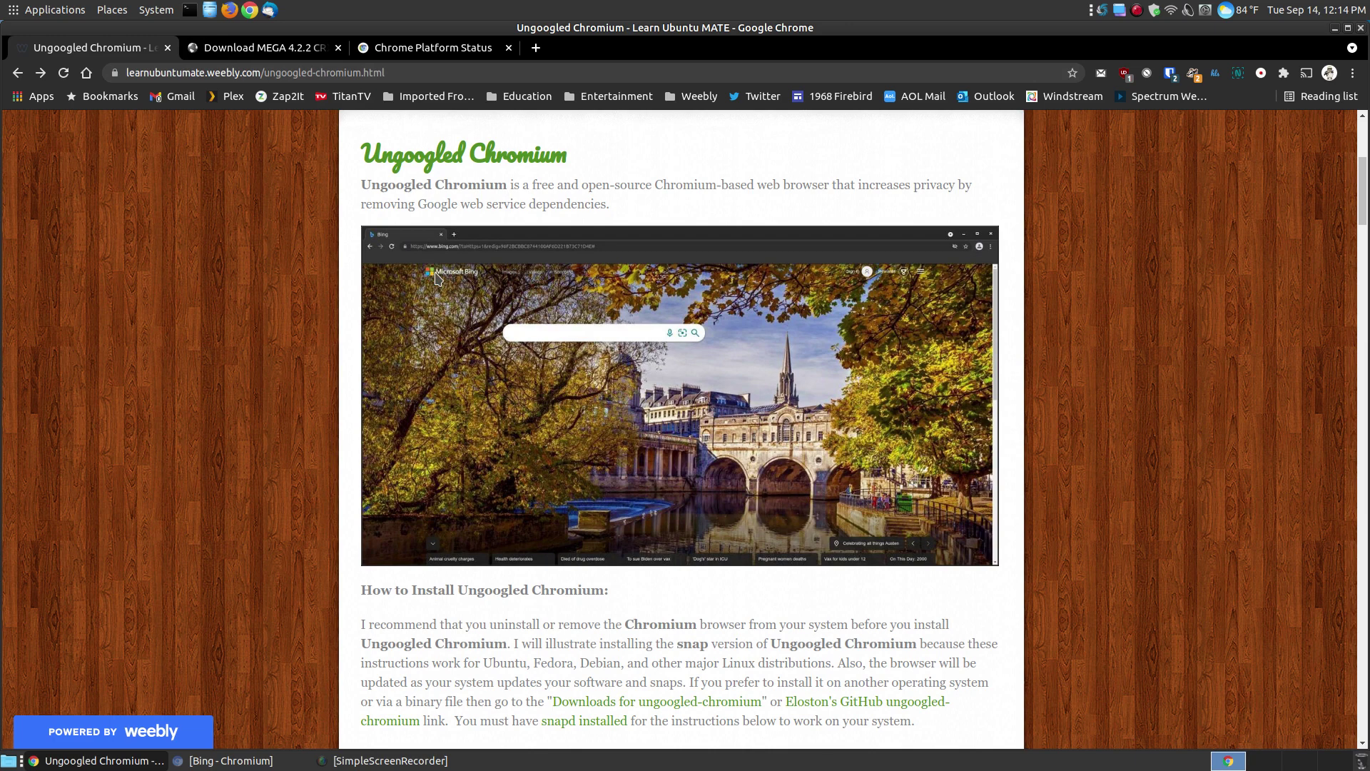
{"action": "scroll", "coordinate": [437, 278], "scroll_direction": "down", "scroll_amount": 1}
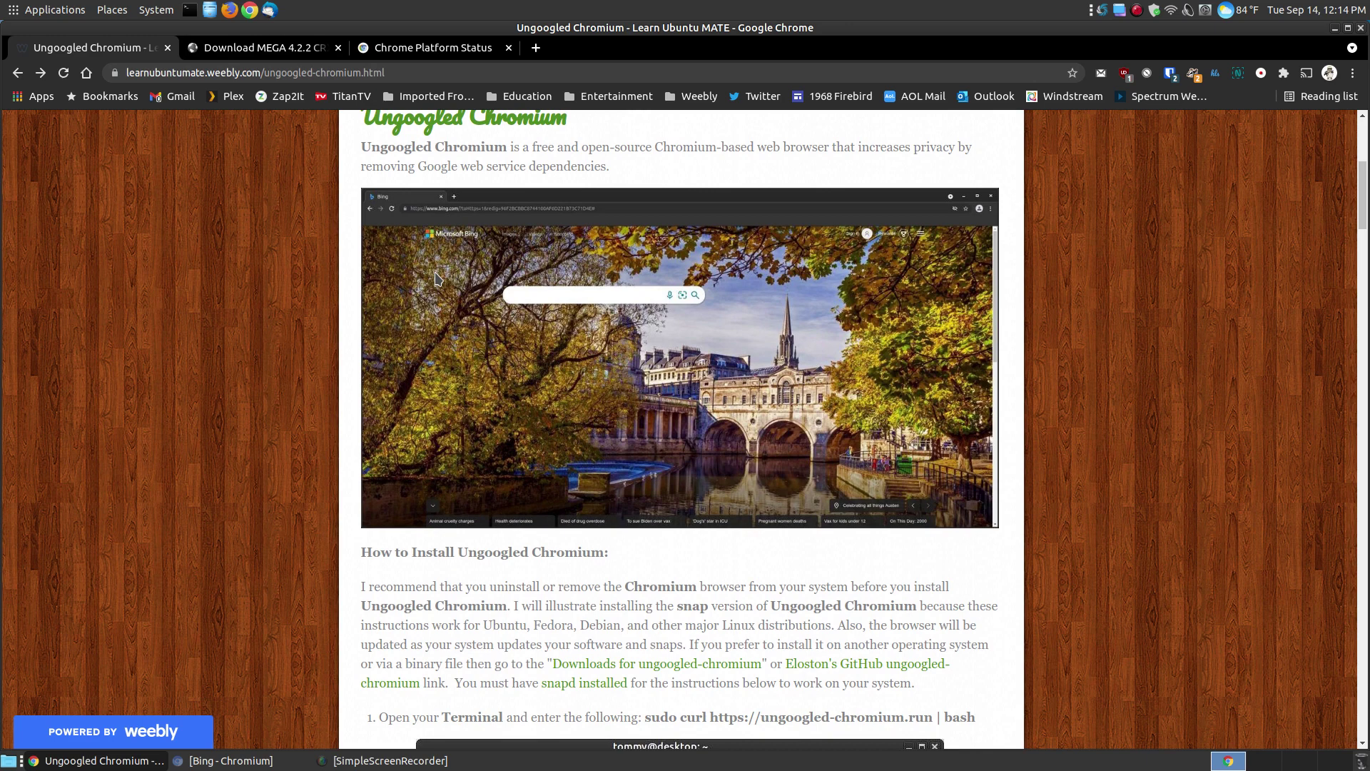
{"action": "scroll", "coordinate": [437, 278], "scroll_direction": "down", "scroll_amount": 9}
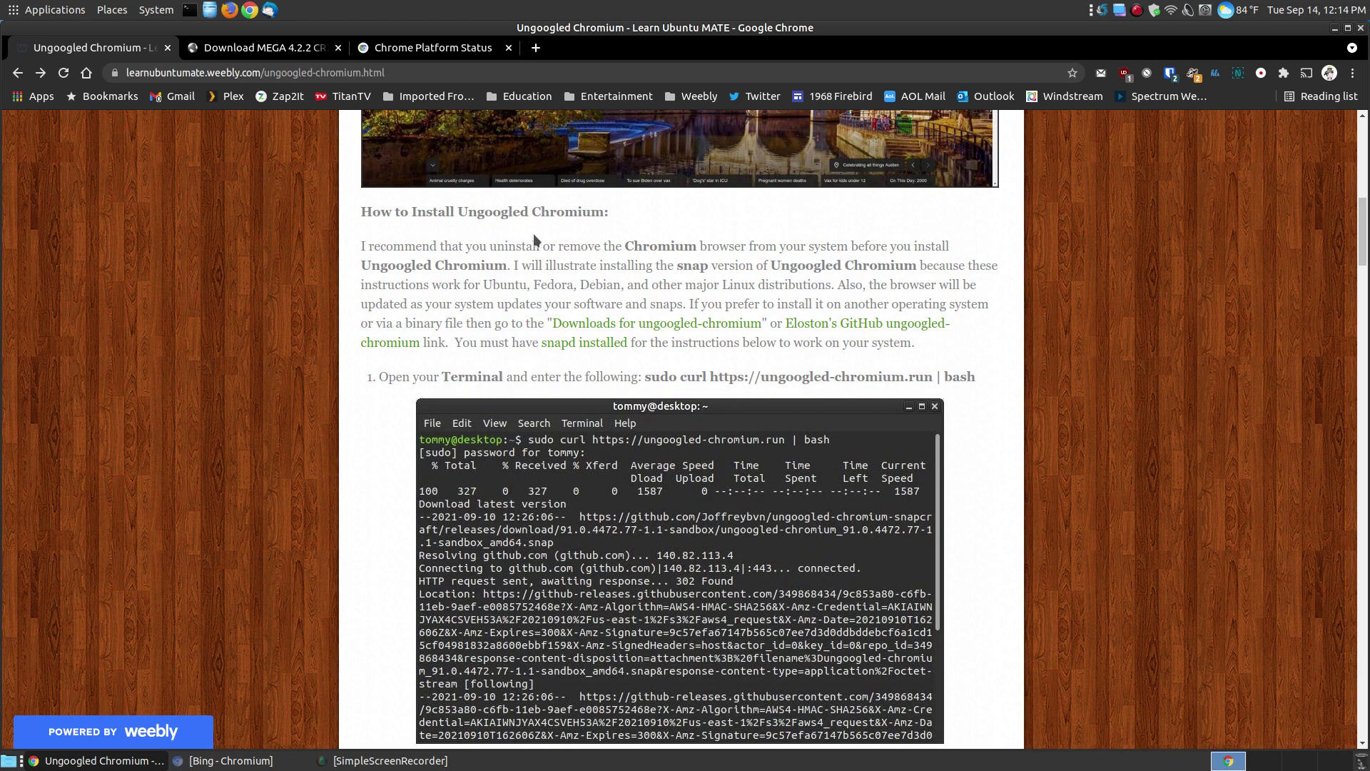
{"action": "scroll", "coordinate": [534, 240], "scroll_direction": "down", "scroll_amount": 1}
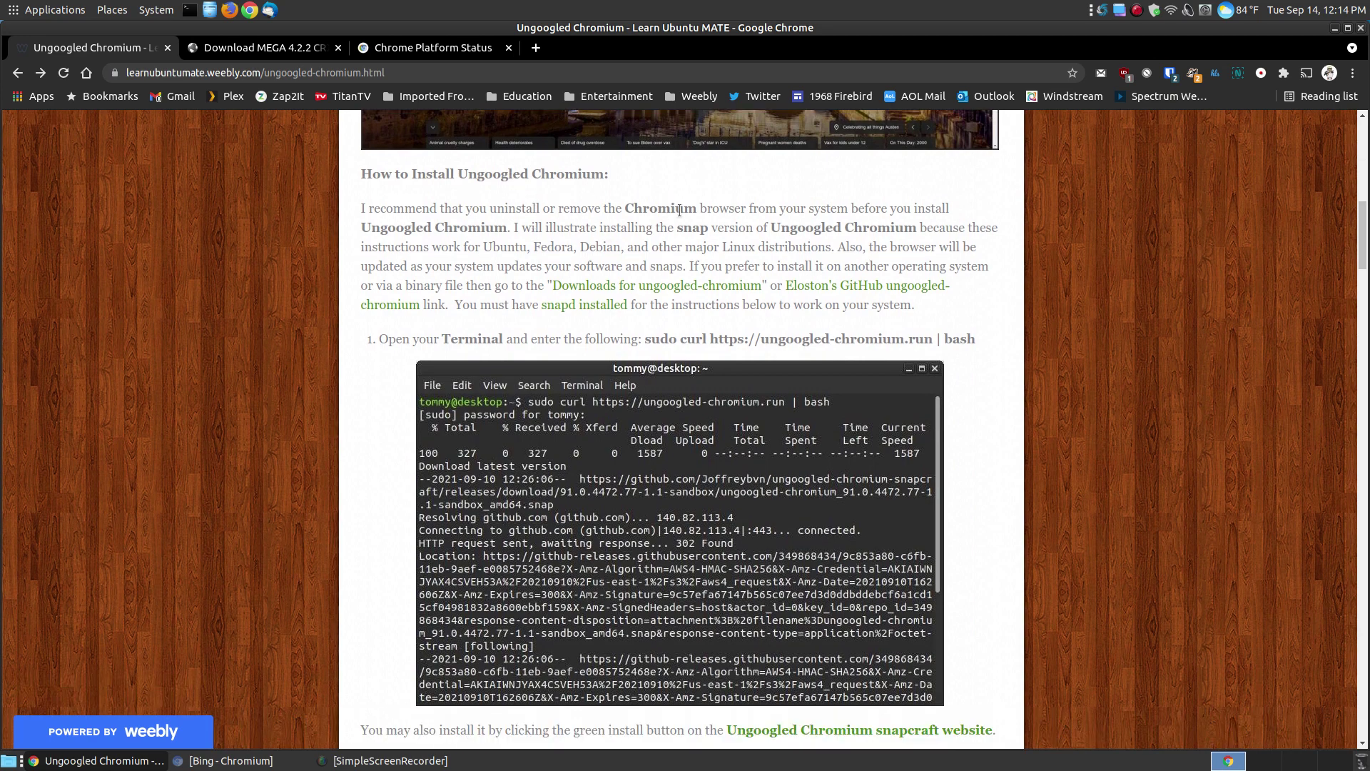
{"action": "left_click_drag", "start_coordinate": [697, 209], "coordinate": [626, 204]}
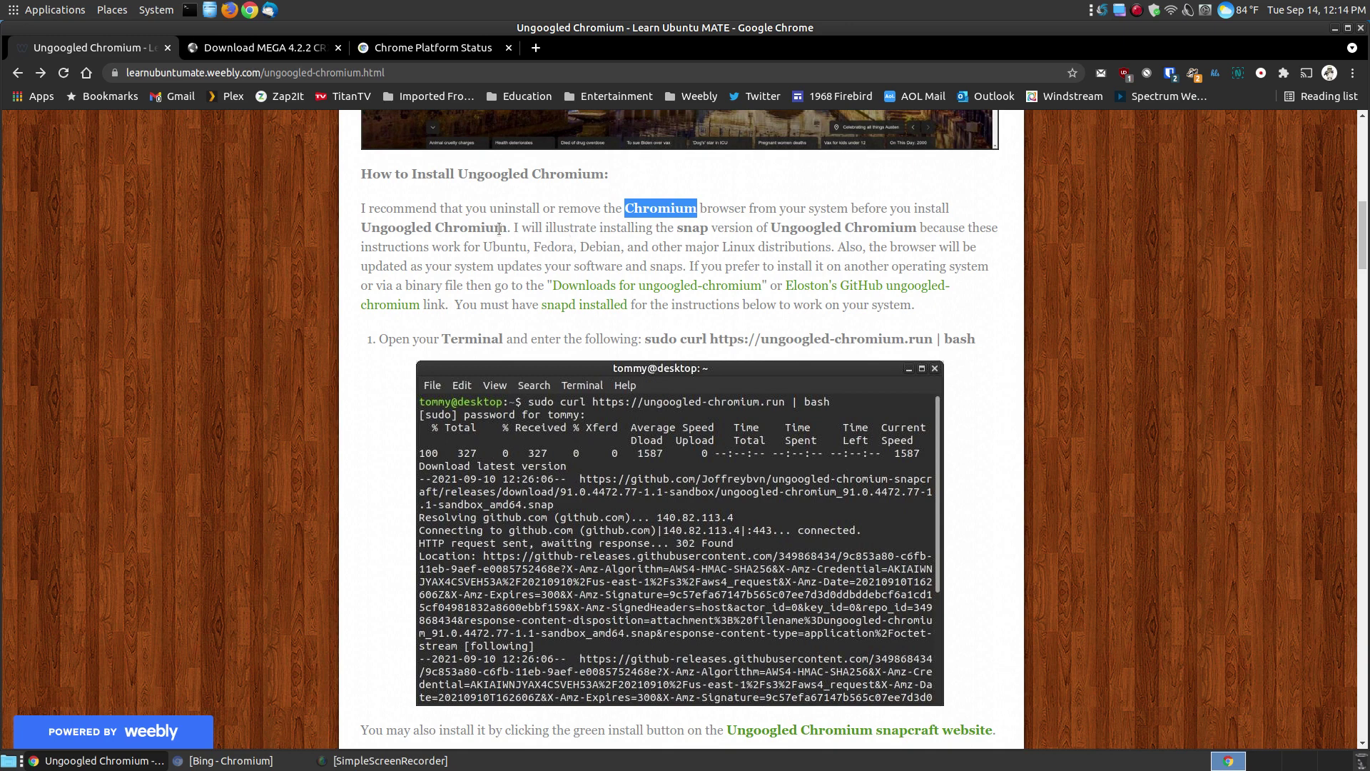
{"action": "mouse_move", "coordinate": [507, 227]}
{"action": "left_mouse_down"}
{"action": "mouse_move", "coordinate": [361, 227]}
{"action": "mouse_move", "coordinate": [521, 231]}
{"action": "mouse_move", "coordinate": [508, 228]}
{"action": "left_mouse_up"}
{"action": "left_click", "coordinate": [448, 250]}
{"action": "left_click", "coordinate": [666, 214]}
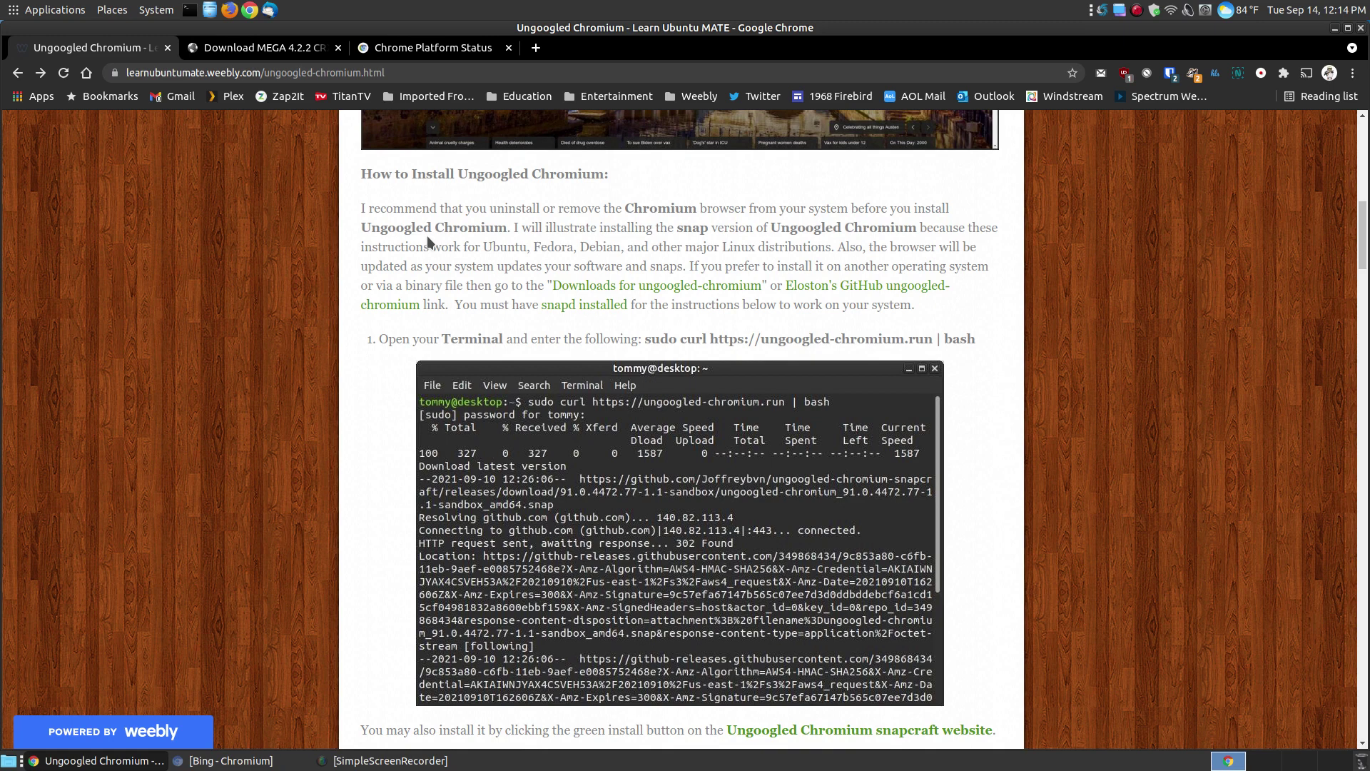
{"action": "left_click_drag", "start_coordinate": [713, 229], "coordinate": [677, 228]}
{"action": "left_click", "coordinate": [1087, 348]}
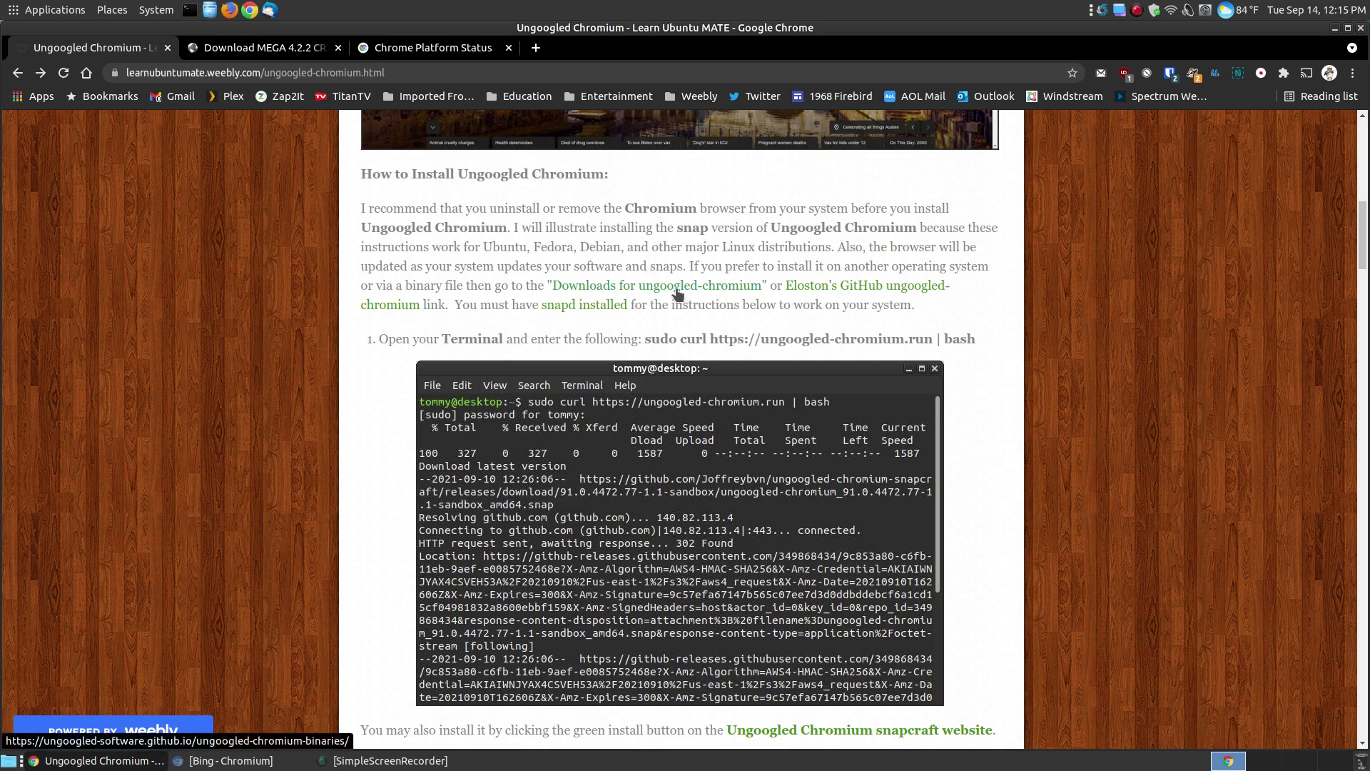
Open the 'Downloads for ungoogled-chromium' link in a new tab.
{"action": "left_click", "coordinate": [676, 287]}
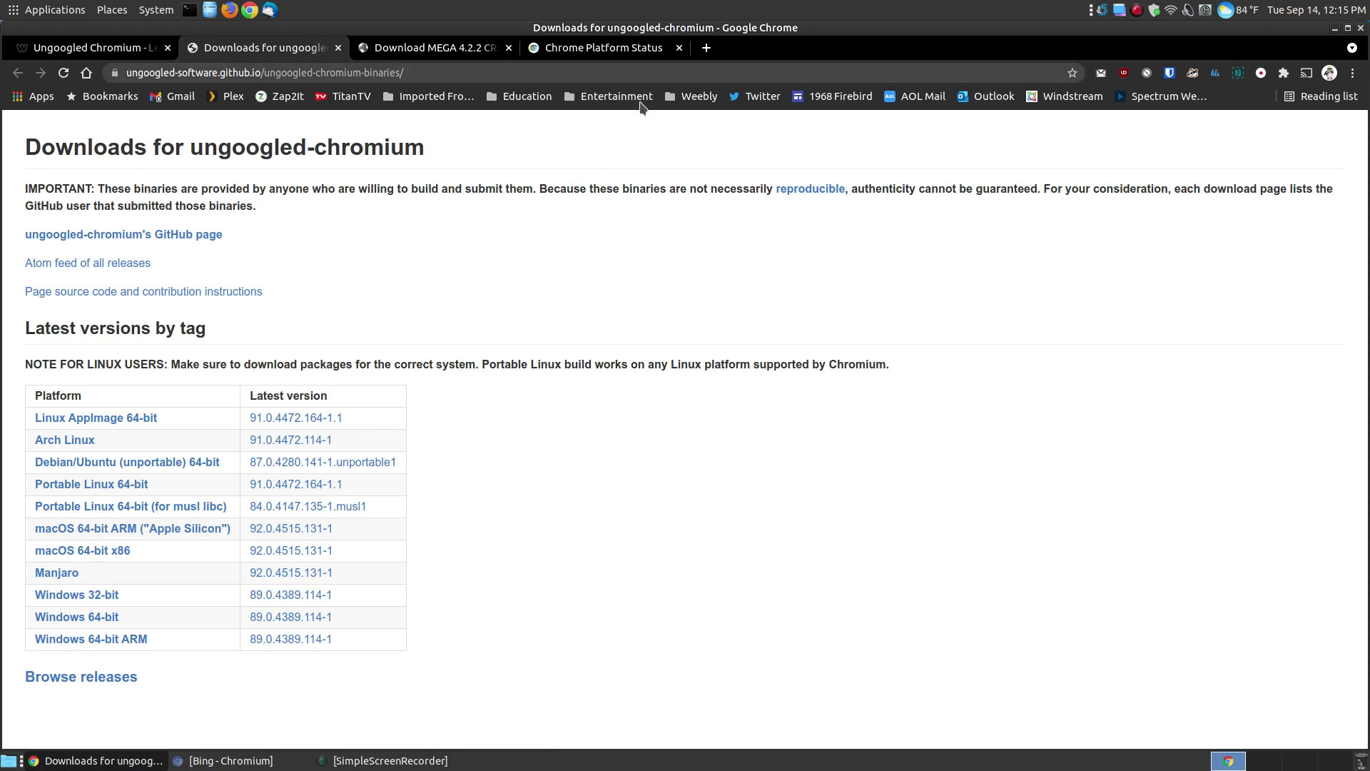
Check Chrome version 93.0.4577.82 in About Google Chrome, then view the Chrome Platform Status tab.
{"action": "left_click", "coordinate": [1352, 74]}
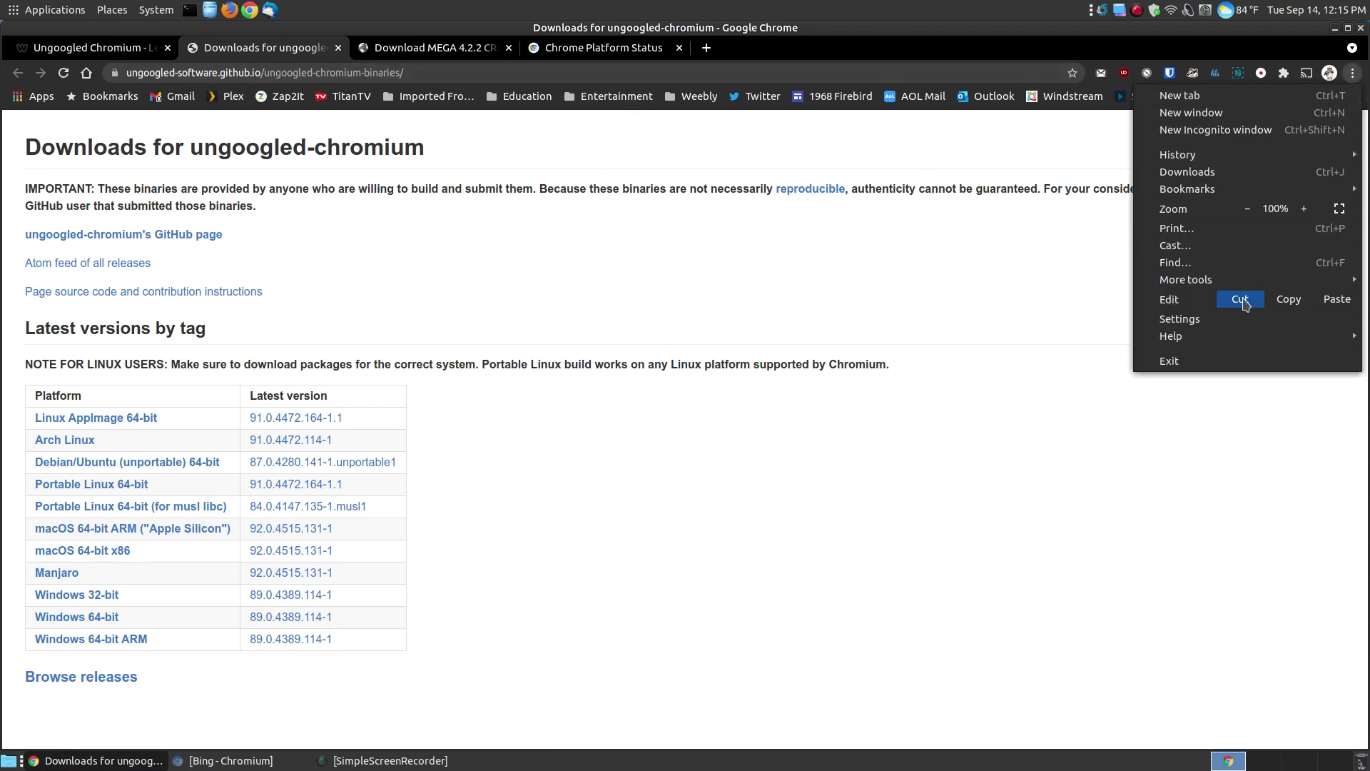
{"action": "mouse_move", "coordinate": [1178, 336]}
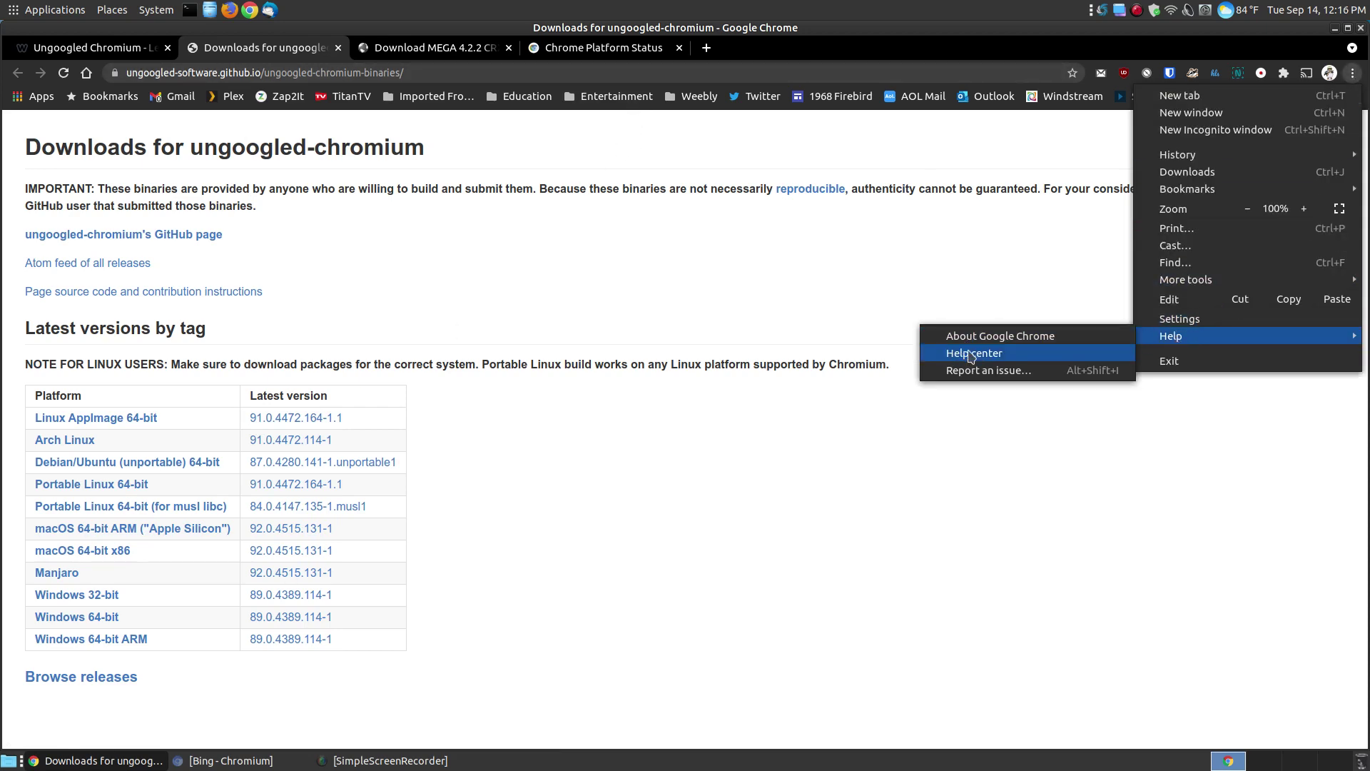
{"action": "left_click", "coordinate": [964, 338]}
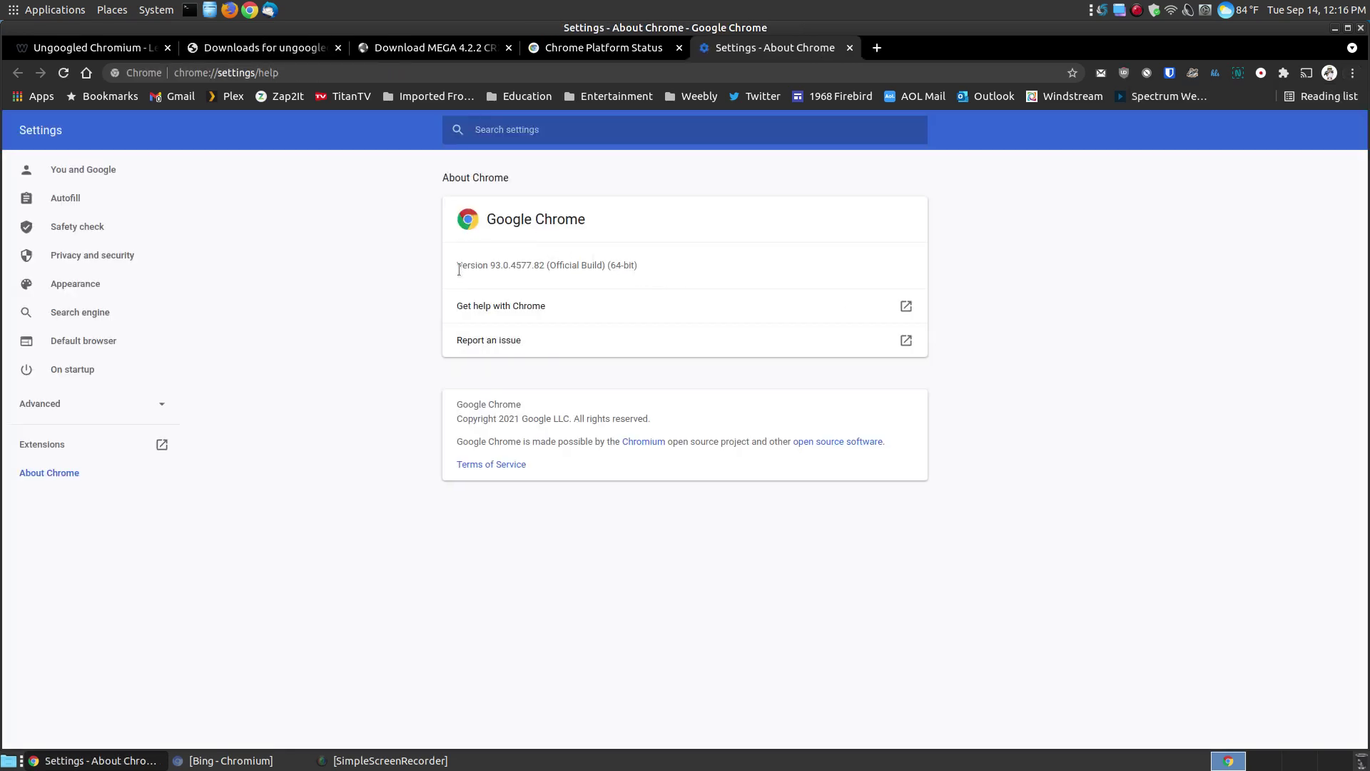
{"action": "left_click", "coordinate": [850, 48]}
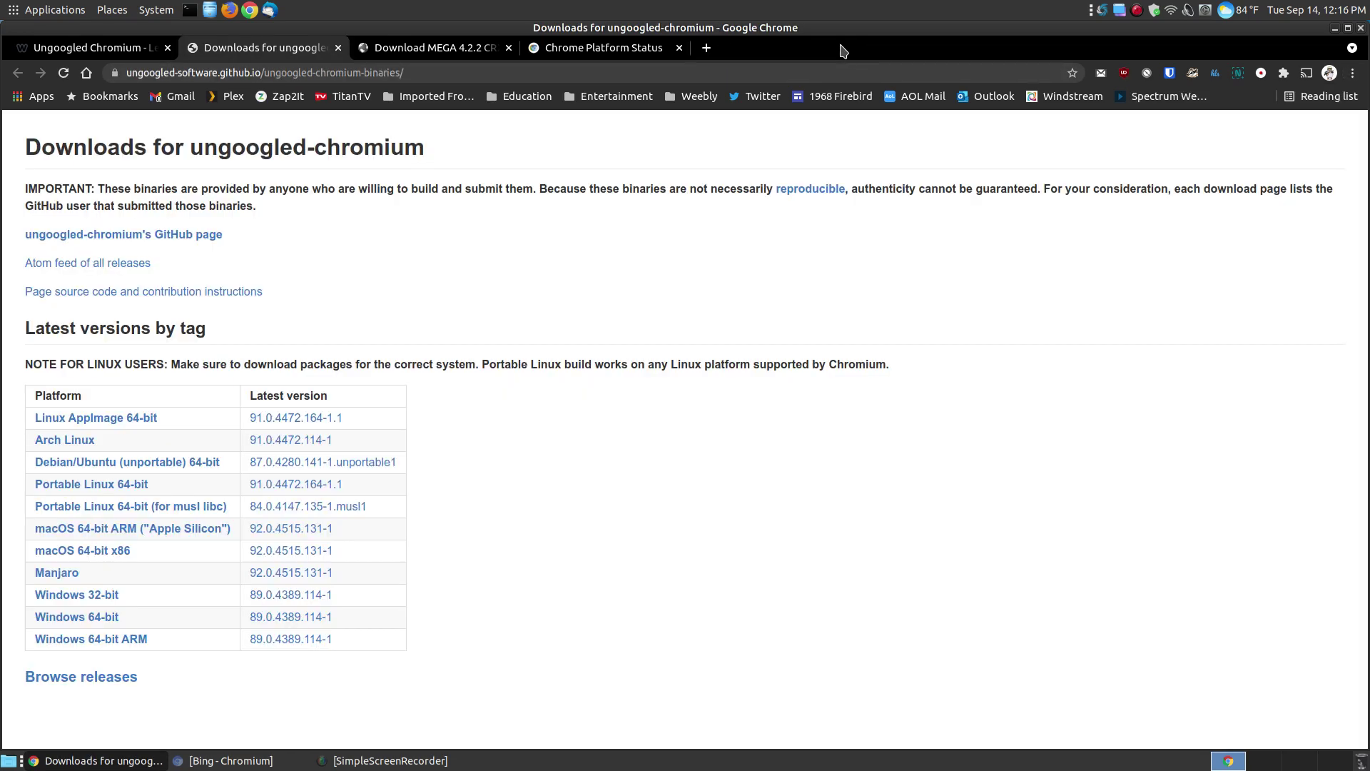
{"action": "left_click", "coordinate": [607, 47]}
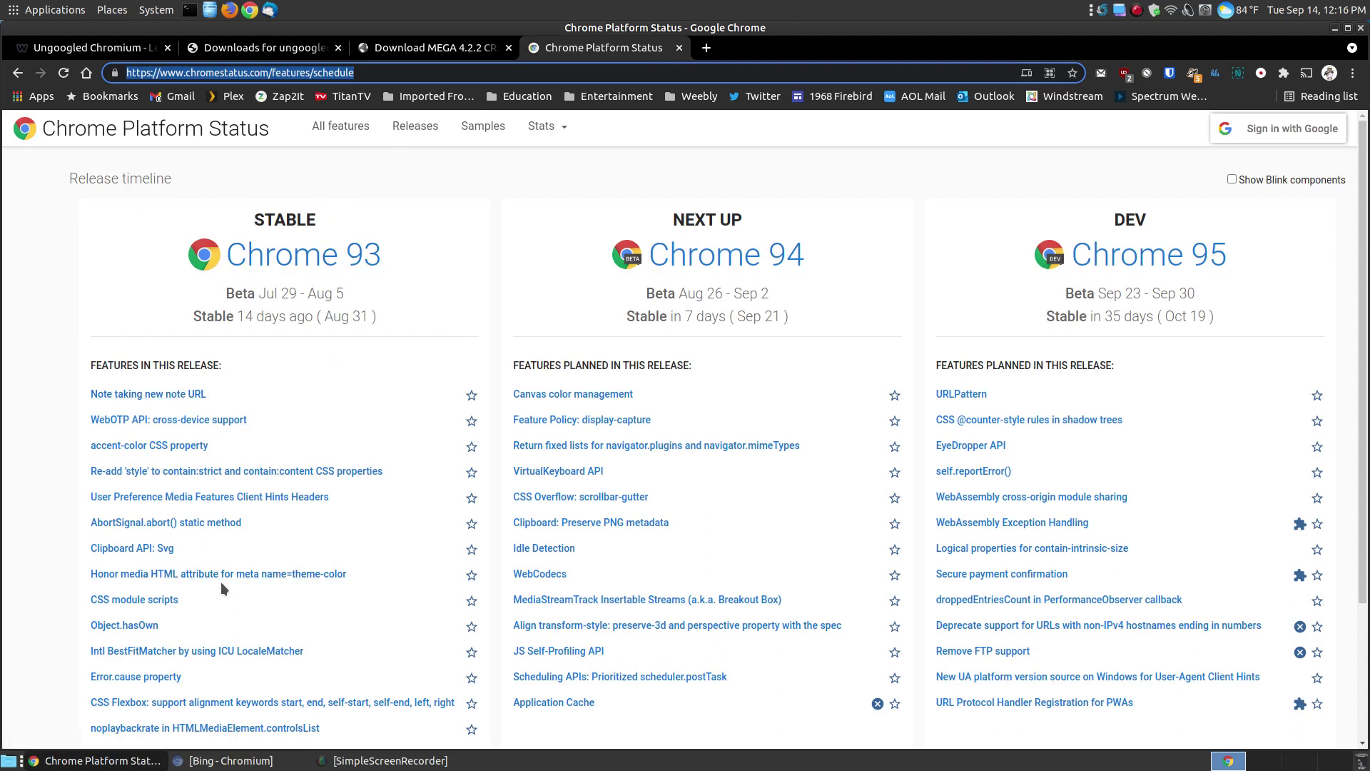
{"action": "scroll", "coordinate": [221, 580], "scroll_direction": "down", "scroll_amount": 4}
{"action": "scroll", "coordinate": [220, 581], "scroll_direction": "up", "scroll_amount": 3}
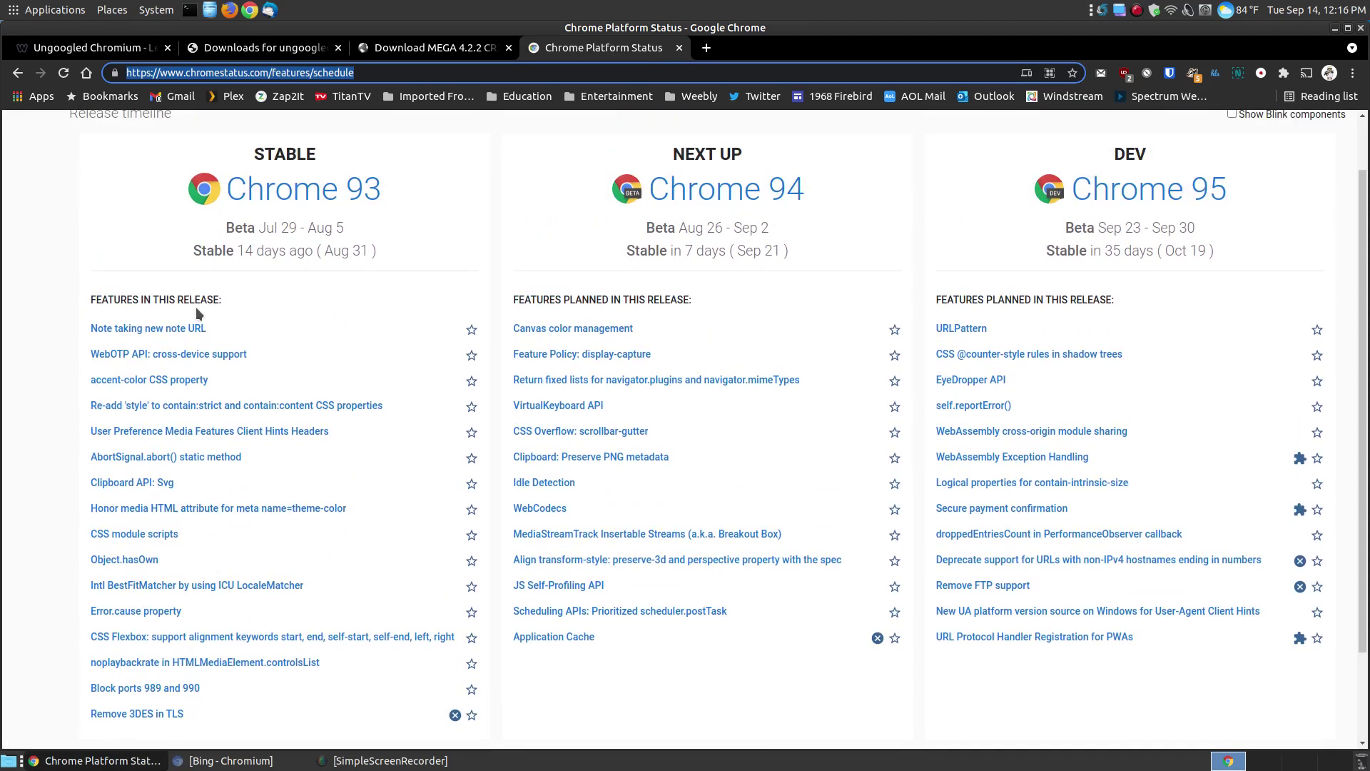
{"action": "scroll", "coordinate": [221, 720], "scroll_direction": "up", "scroll_amount": 1}
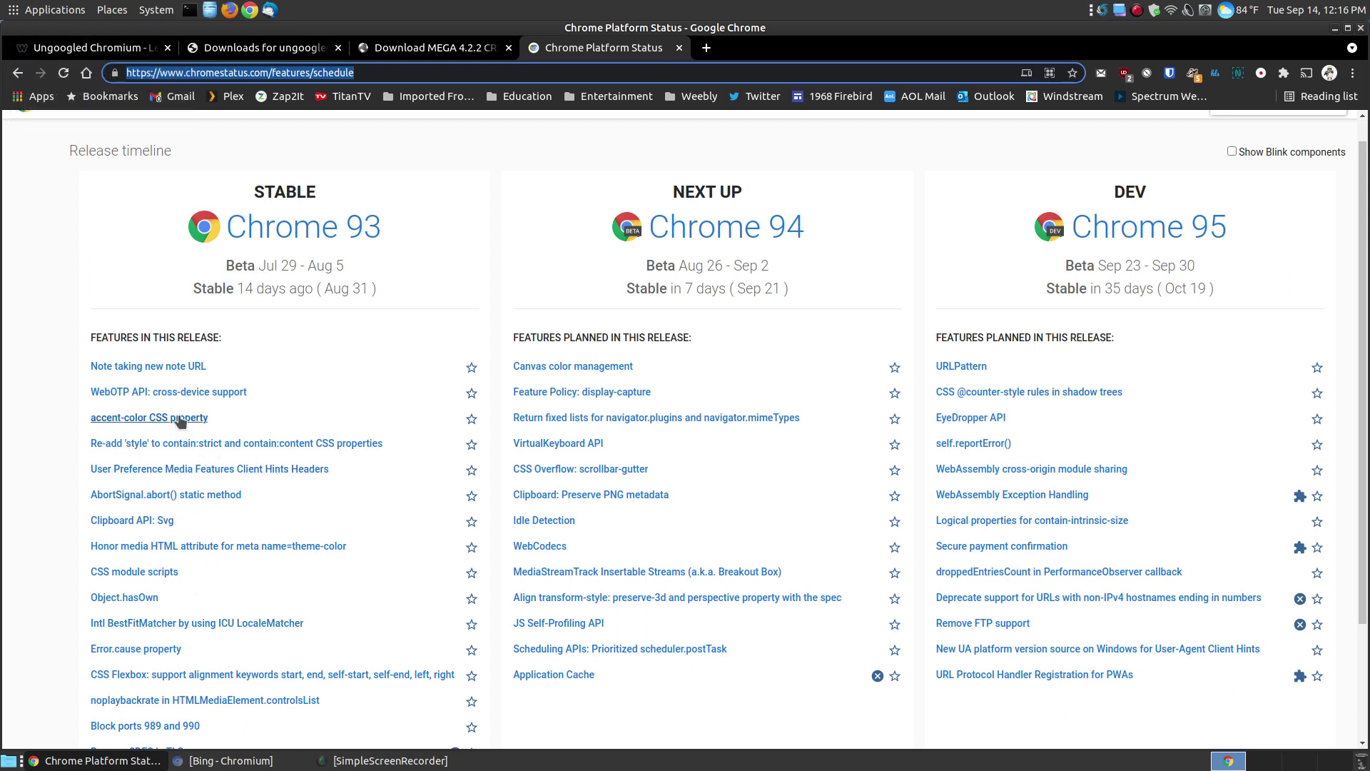
Visit the guide and downloads tabs, then close the Downloads for ungoogled-chromium tab.
{"action": "left_click", "coordinate": [74, 47]}
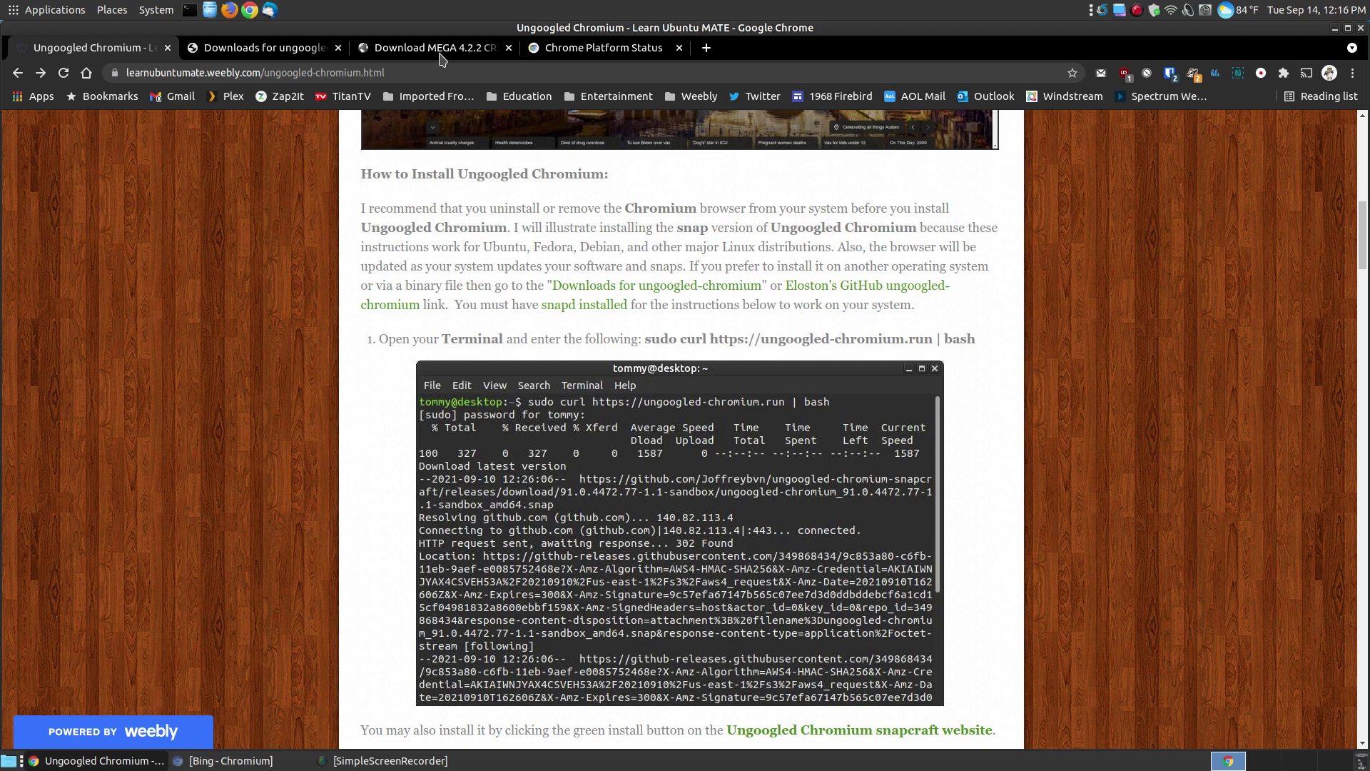
{"action": "left_click", "coordinate": [229, 43]}
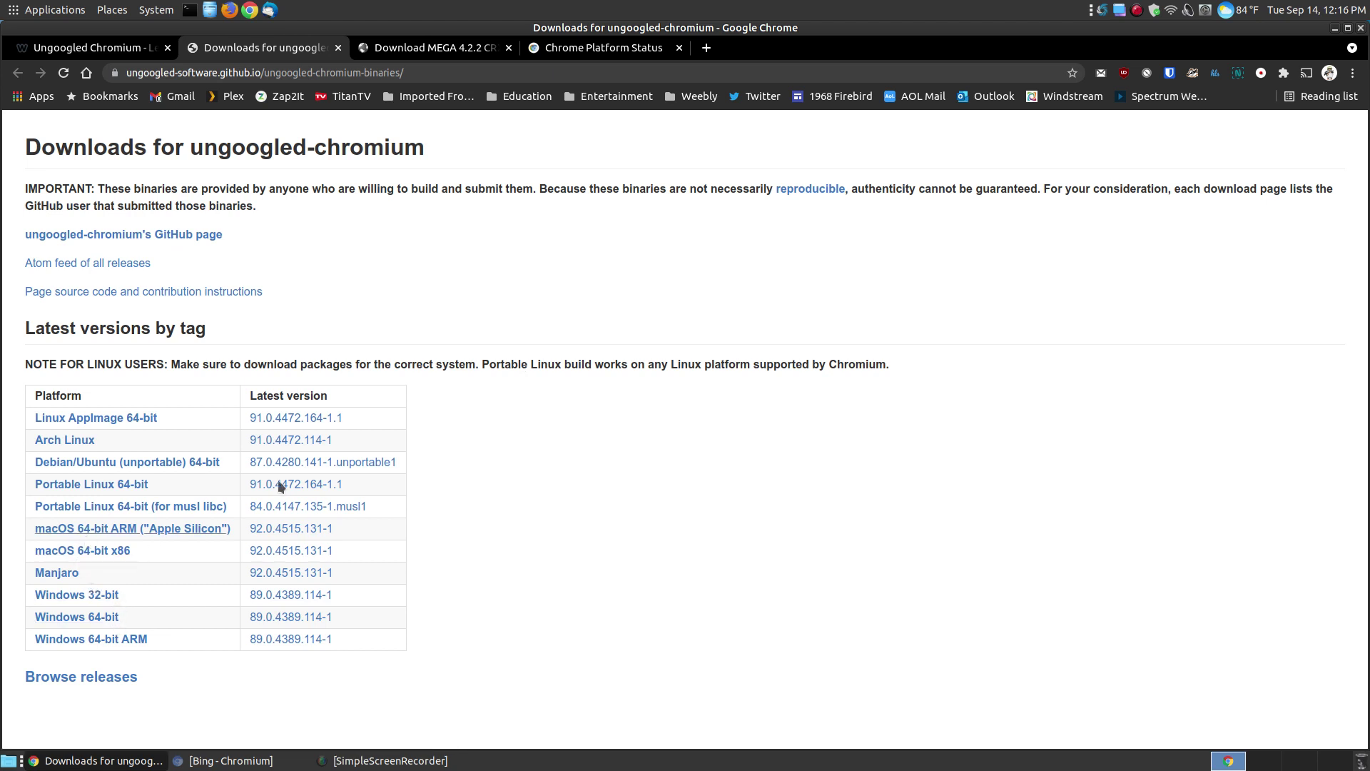
{"action": "left_click", "coordinate": [338, 47]}
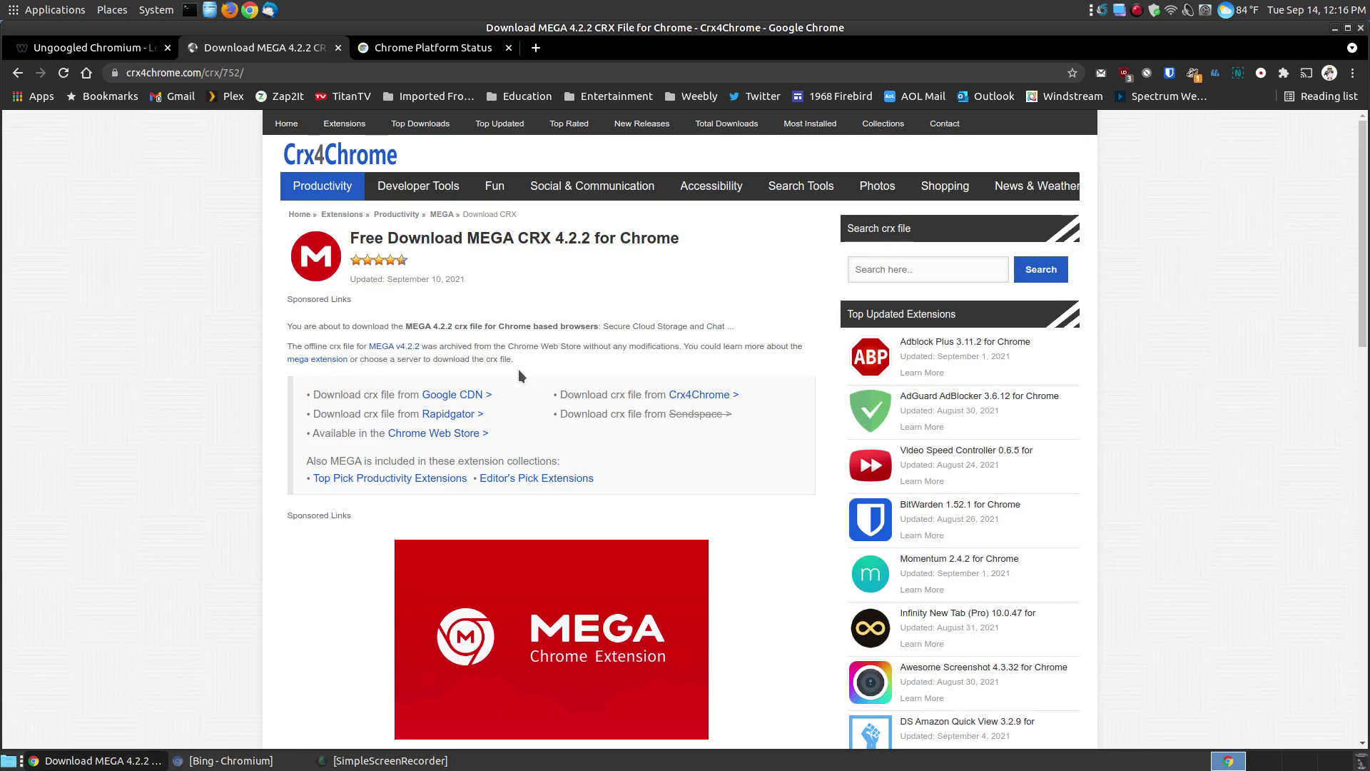
From the guide, open the Eloston/ungoogled-chromium GitHub page and scroll to the README's Key Features.
{"action": "left_click", "coordinate": [93, 48]}
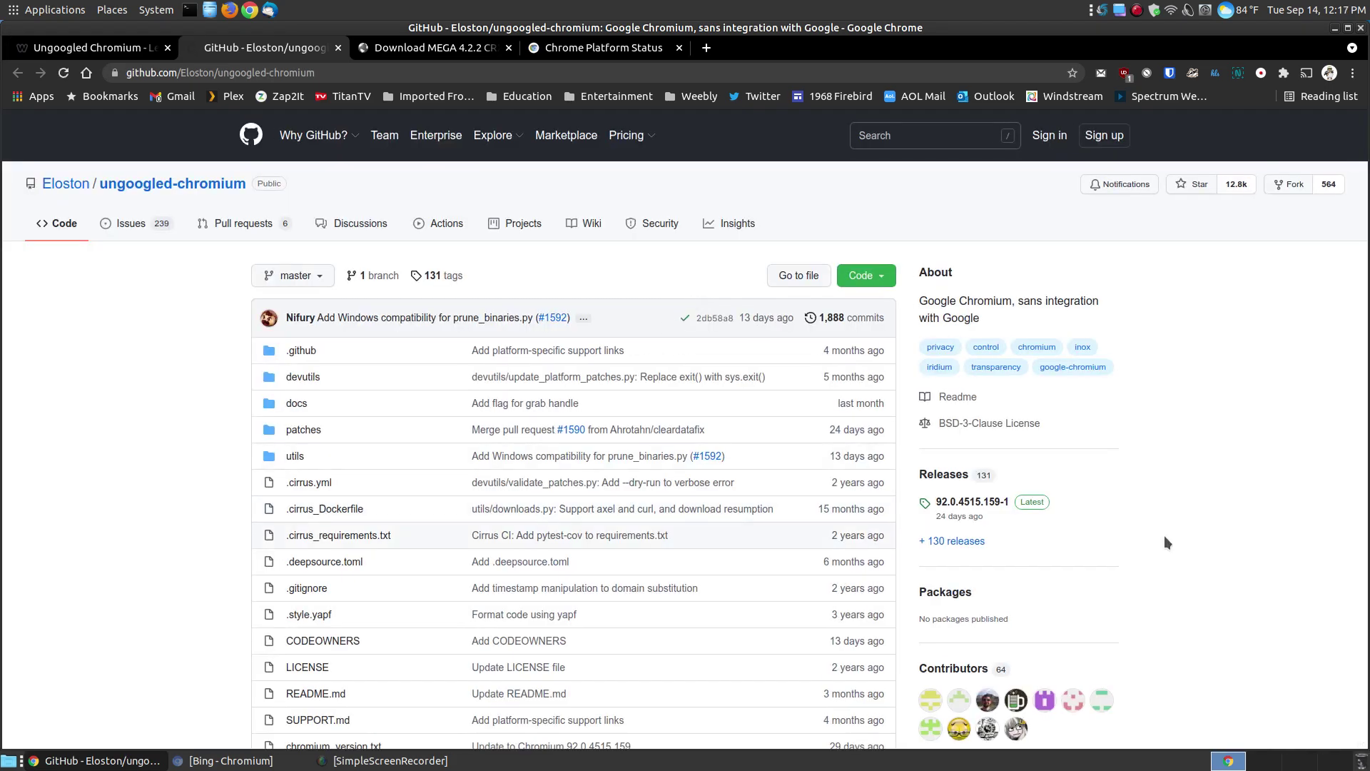
{"action": "scroll", "coordinate": [1240, 473], "scroll_direction": "down", "scroll_amount": 10}
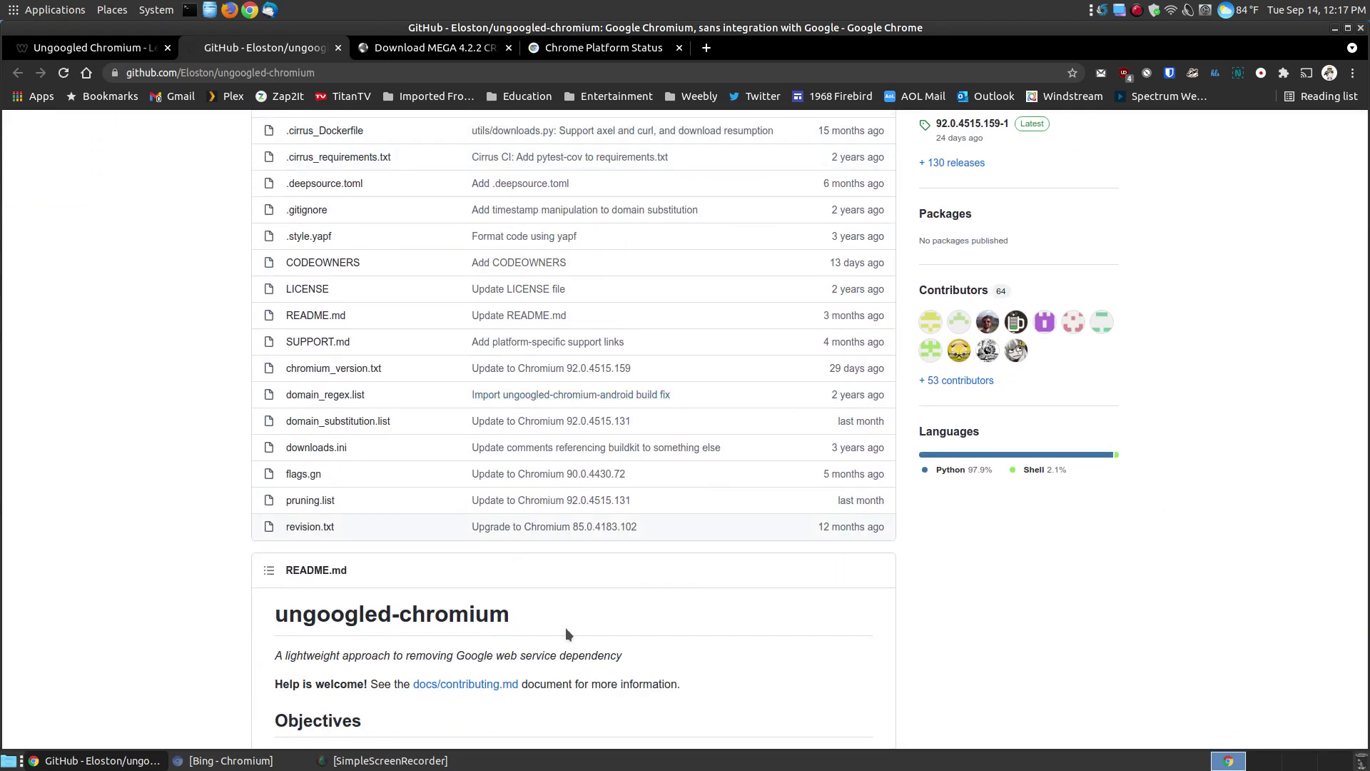
{"action": "scroll", "coordinate": [825, 619], "scroll_direction": "down", "scroll_amount": 7}
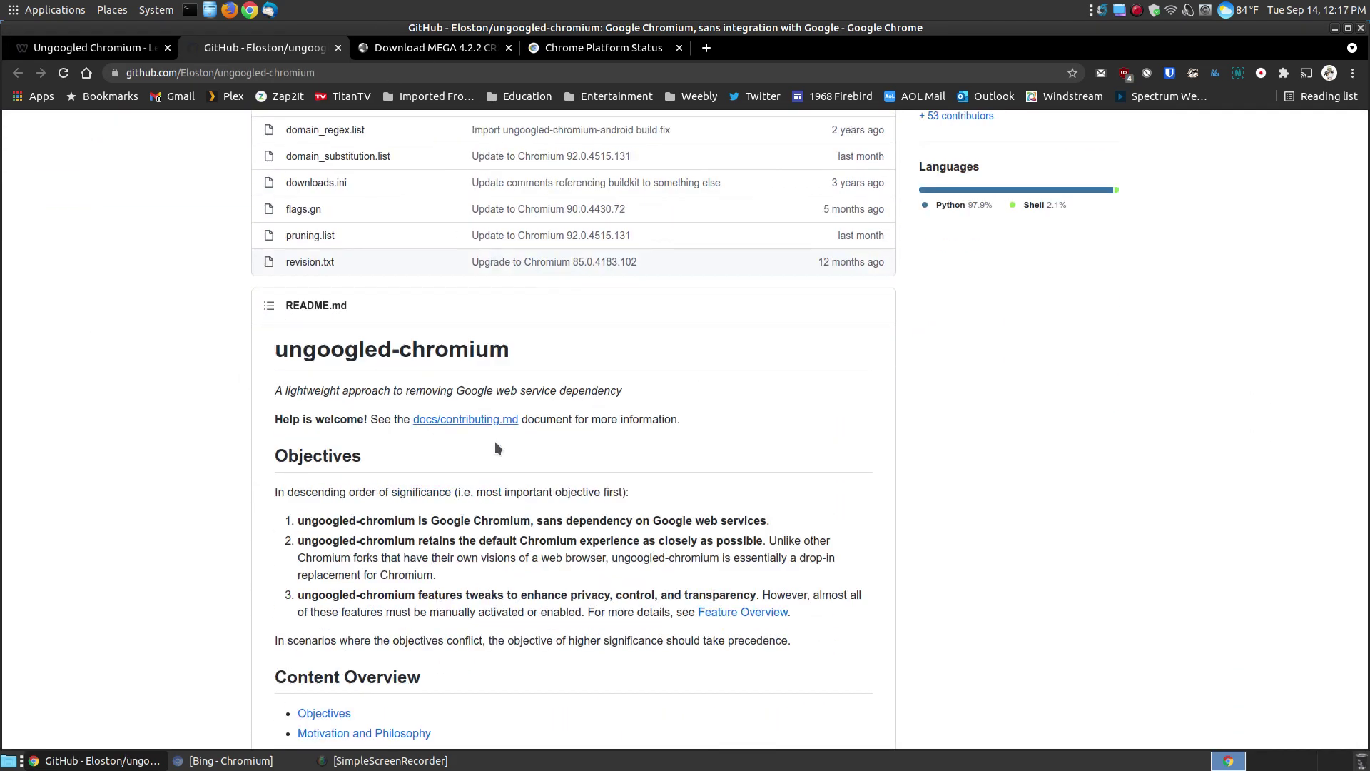
{"action": "scroll", "coordinate": [574, 457], "scroll_direction": "down", "scroll_amount": 6}
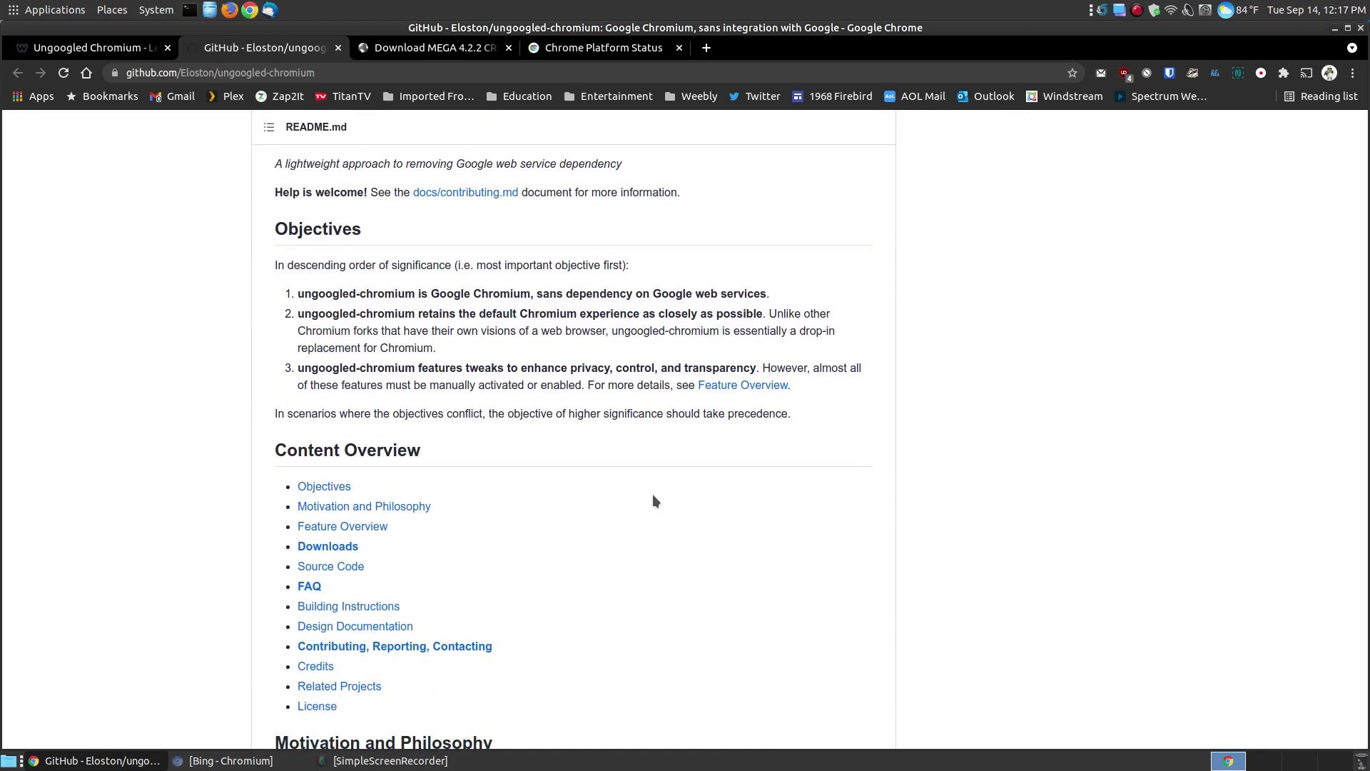
{"action": "scroll", "coordinate": [460, 464], "scroll_direction": "down", "scroll_amount": 7}
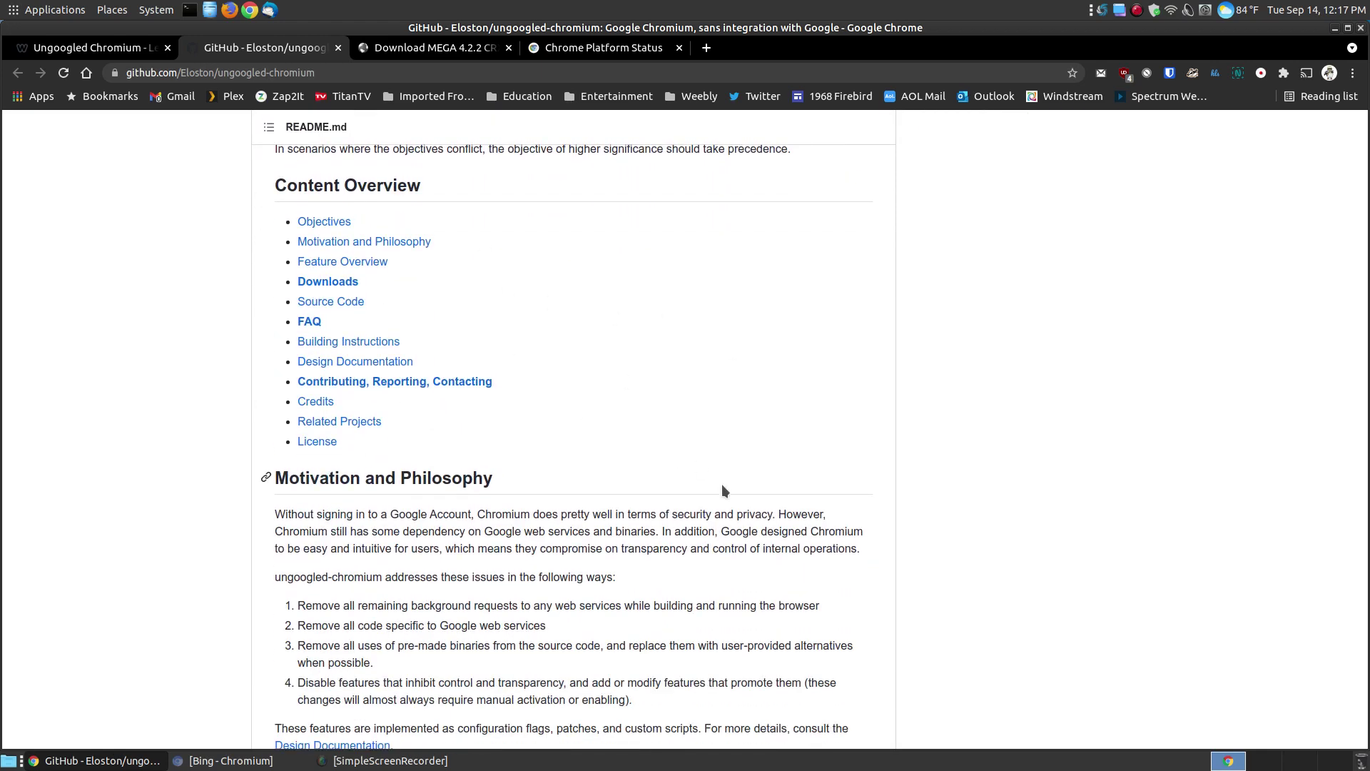
{"action": "scroll", "coordinate": [721, 486], "scroll_direction": "down", "scroll_amount": 8}
{"action": "scroll", "coordinate": [722, 485], "scroll_direction": "down", "scroll_amount": 8}
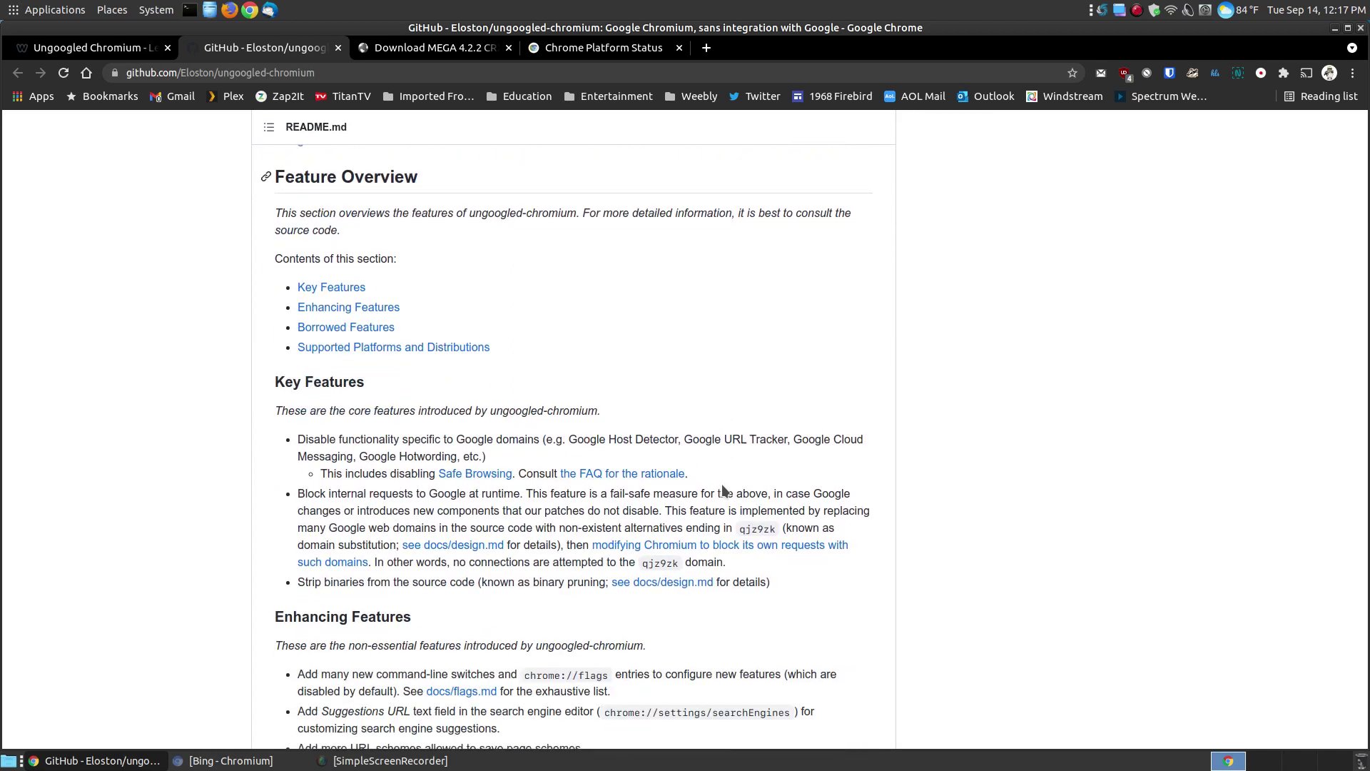
{"action": "scroll", "coordinate": [404, 233], "scroll_direction": "down", "scroll_amount": 4}
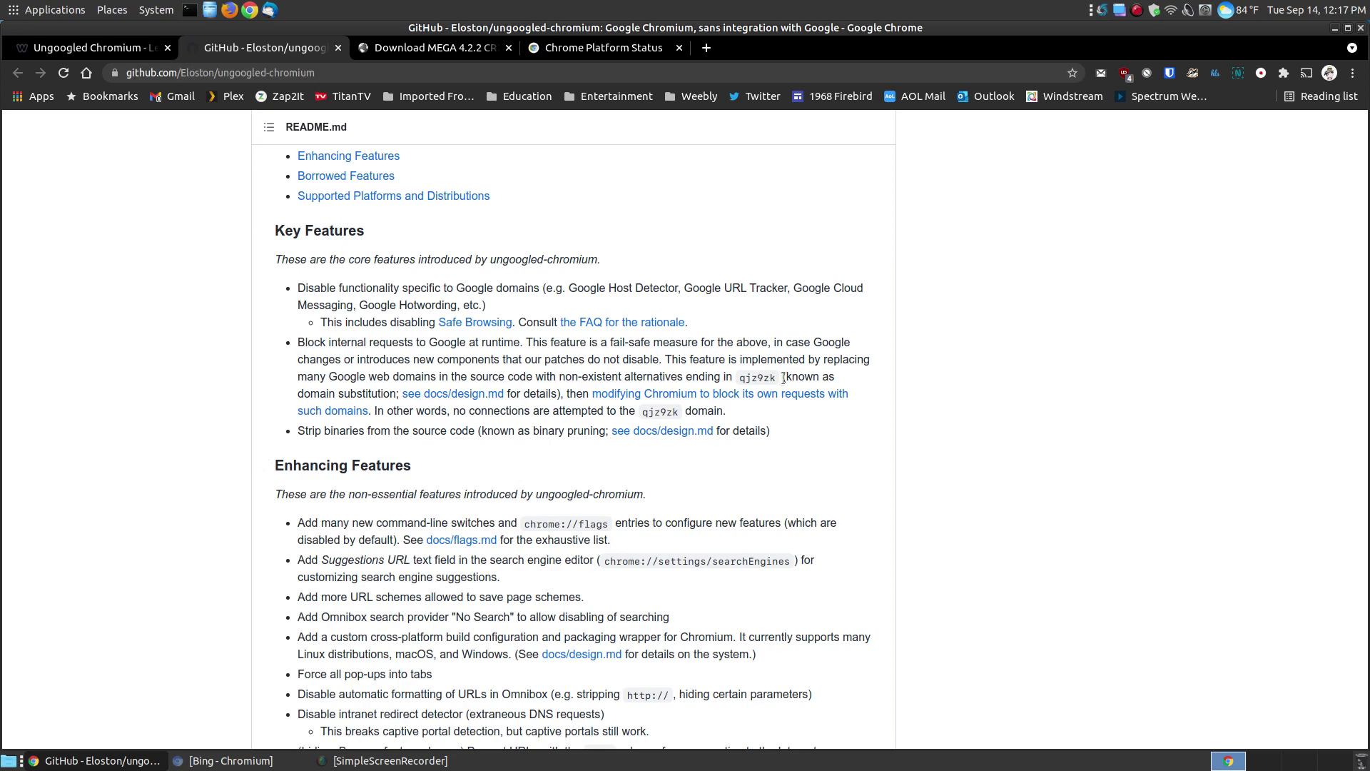
Scroll the README through Downloads and package managers down to Source Code, Mirrors and FAQ.
{"action": "scroll", "coordinate": [766, 488], "scroll_direction": "down", "scroll_amount": 2}
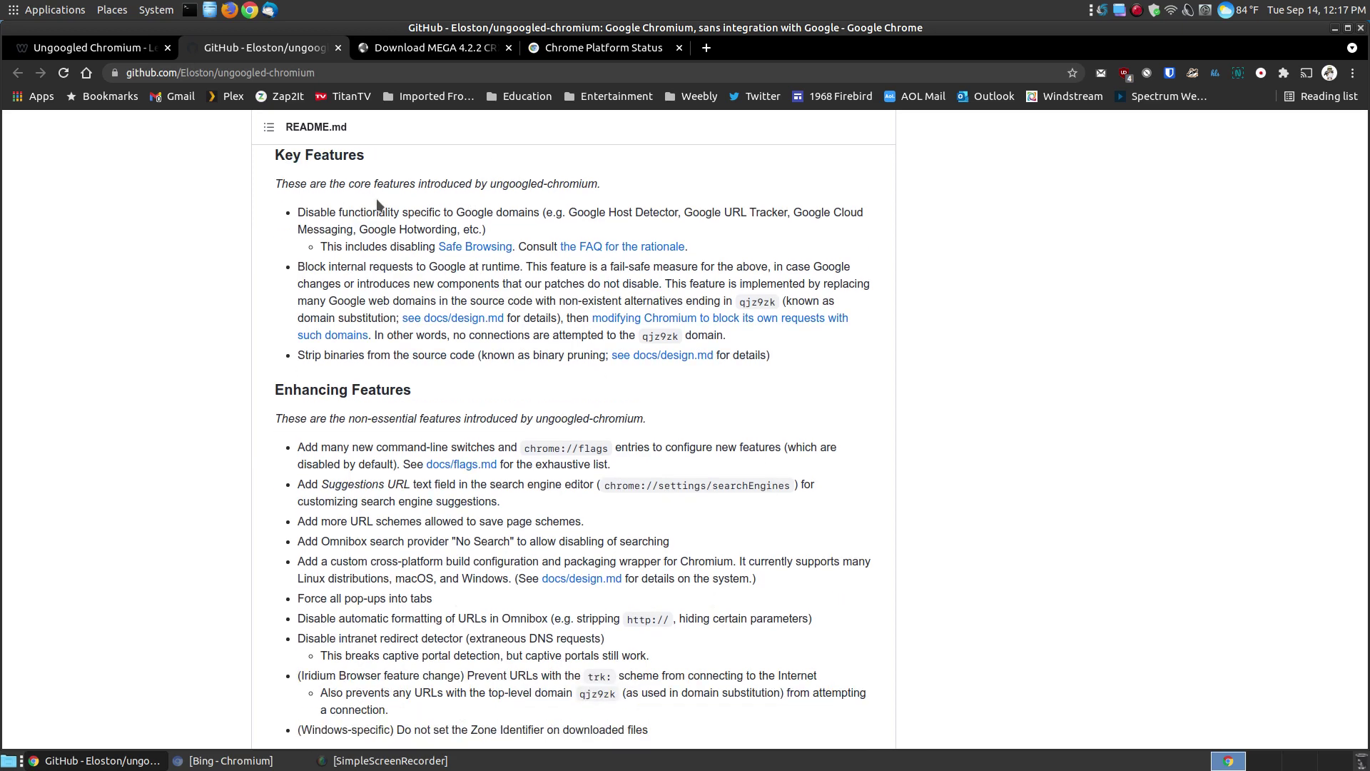
{"action": "scroll", "coordinate": [936, 559], "scroll_direction": "down", "scroll_amount": 1}
{"action": "scroll", "coordinate": [937, 562], "scroll_direction": "down", "scroll_amount": 3}
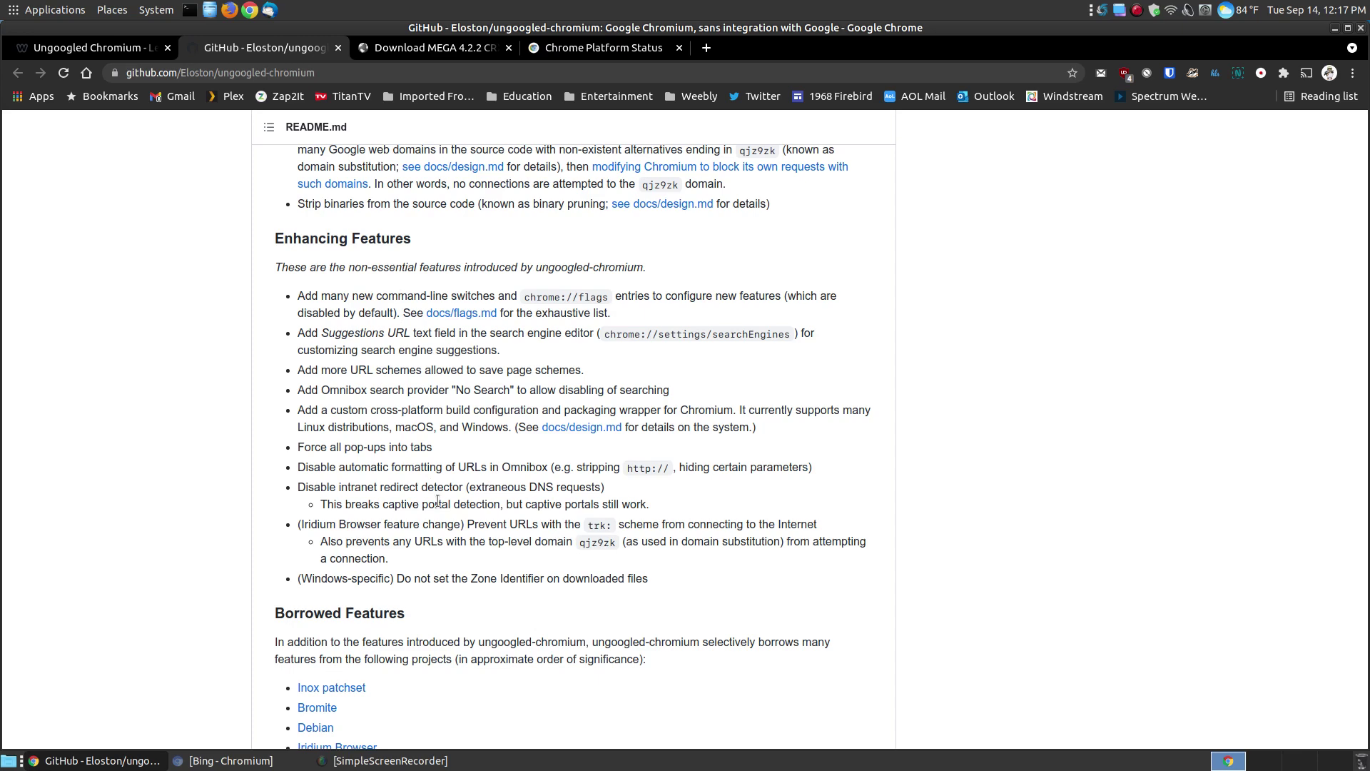
{"action": "scroll", "coordinate": [438, 500], "scroll_direction": "down", "scroll_amount": 5}
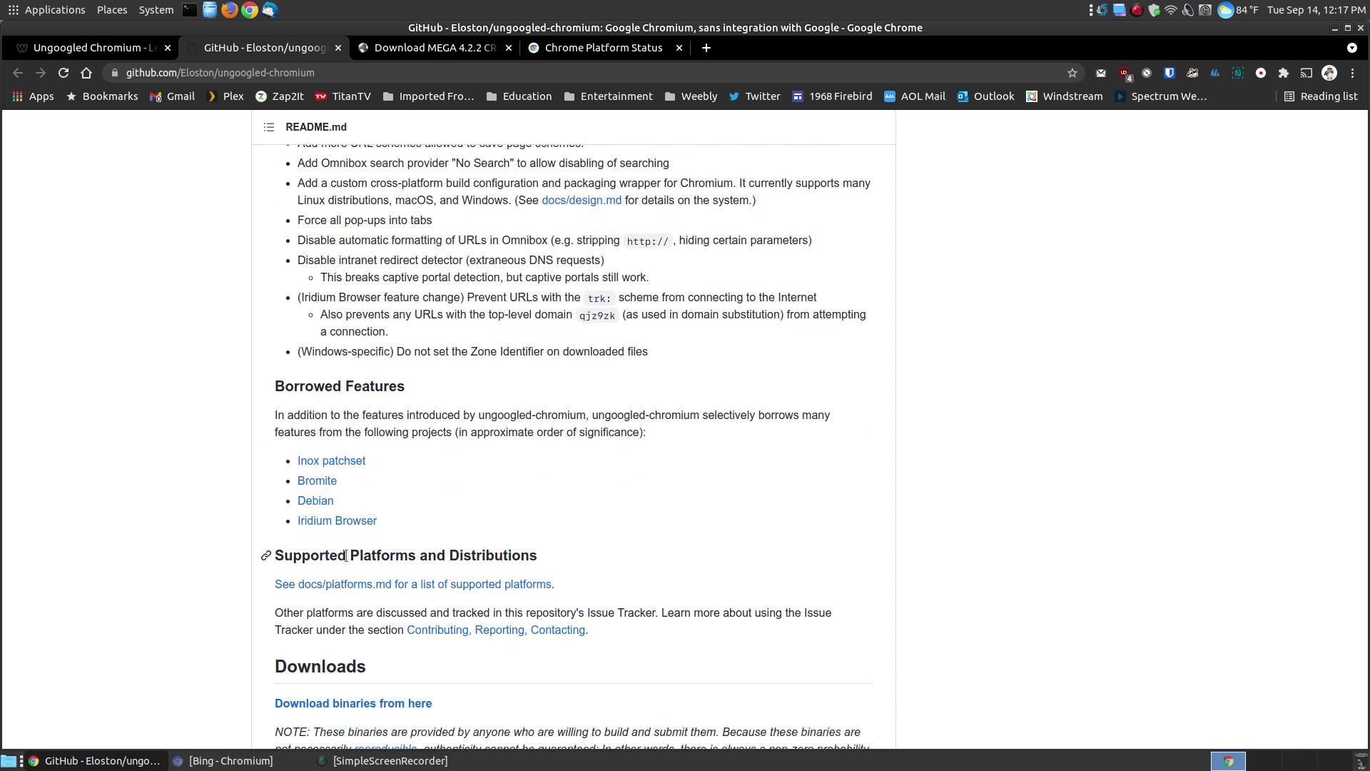
{"action": "scroll", "coordinate": [776, 494], "scroll_direction": "down", "scroll_amount": 8}
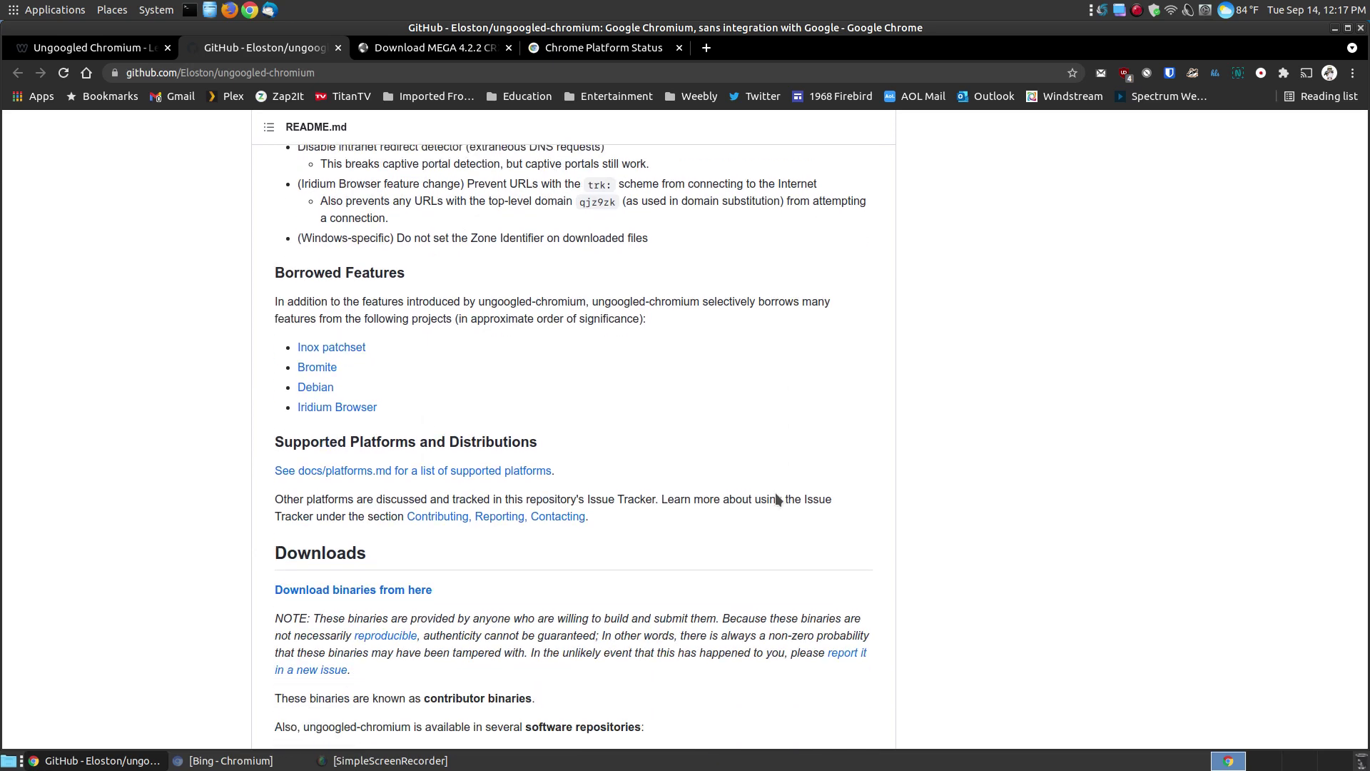
{"action": "scroll", "coordinate": [777, 498], "scroll_direction": "down", "scroll_amount": 2}
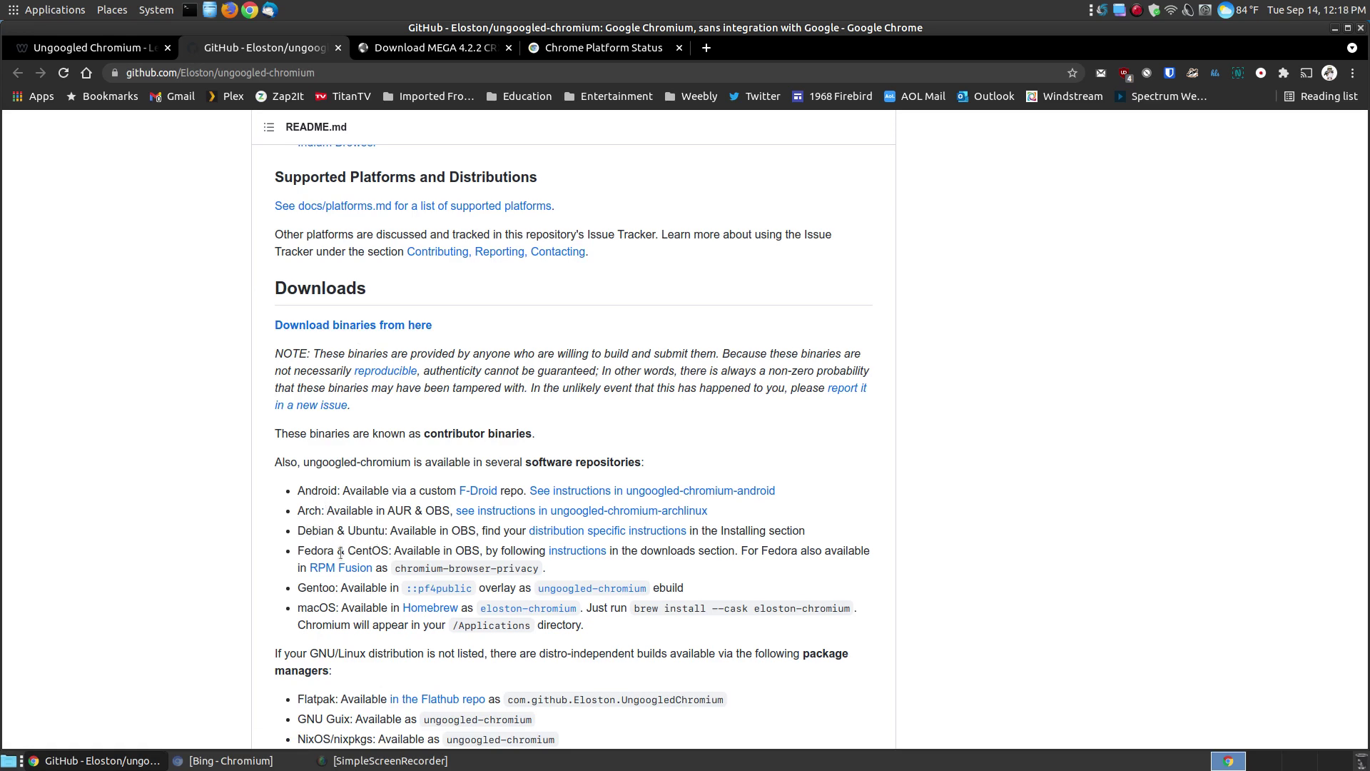
{"action": "scroll", "coordinate": [427, 634], "scroll_direction": "down", "scroll_amount": 5}
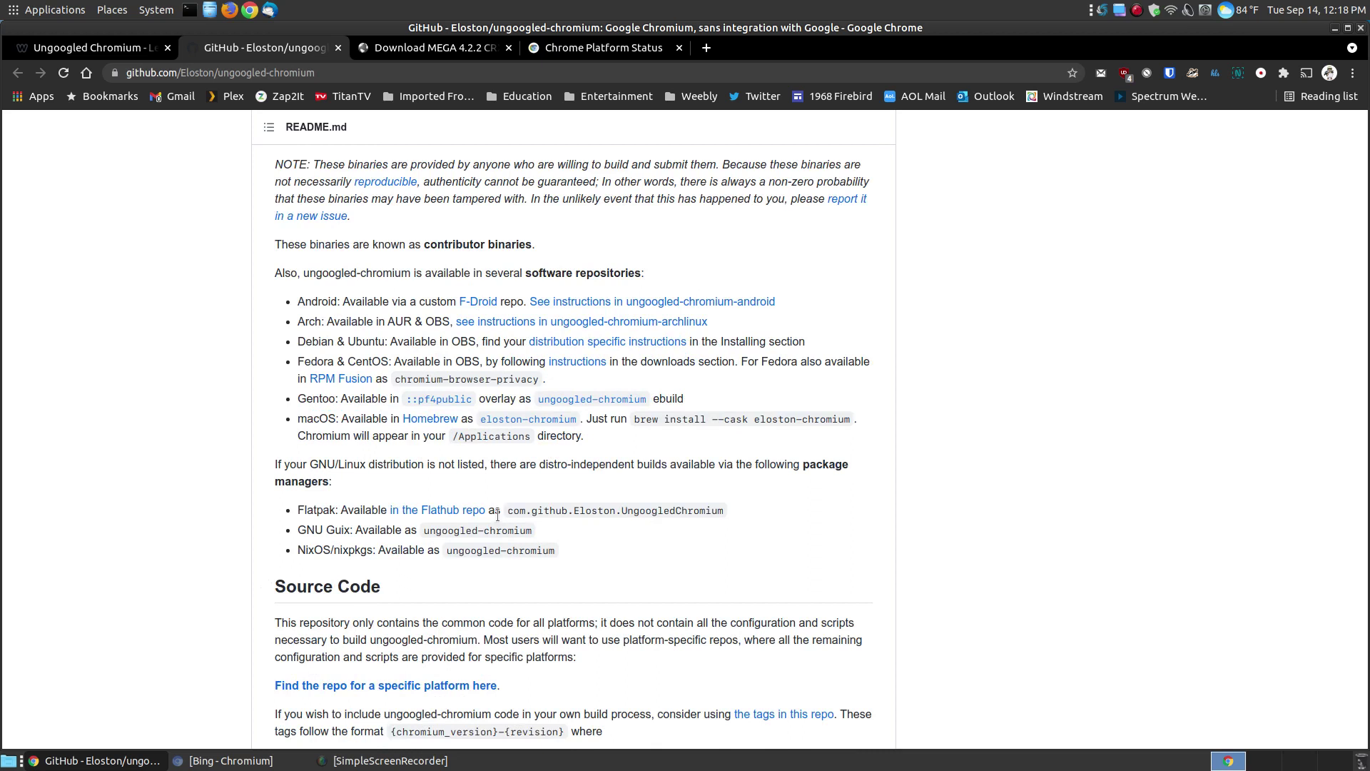
{"action": "scroll", "coordinate": [571, 603], "scroll_direction": "down", "scroll_amount": 12}
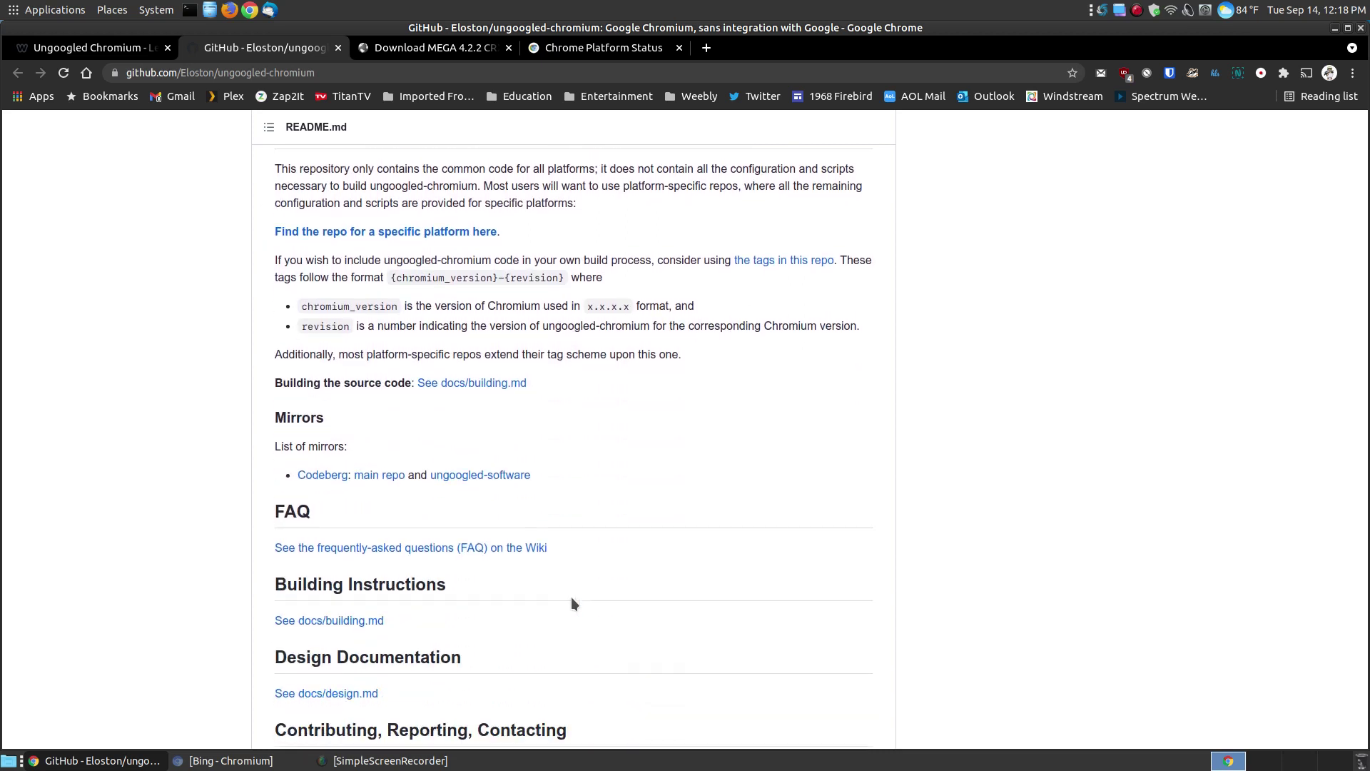
Close the GitHub tab, look through the Installing snapd page, then close it too.
{"action": "left_click", "coordinate": [339, 47]}
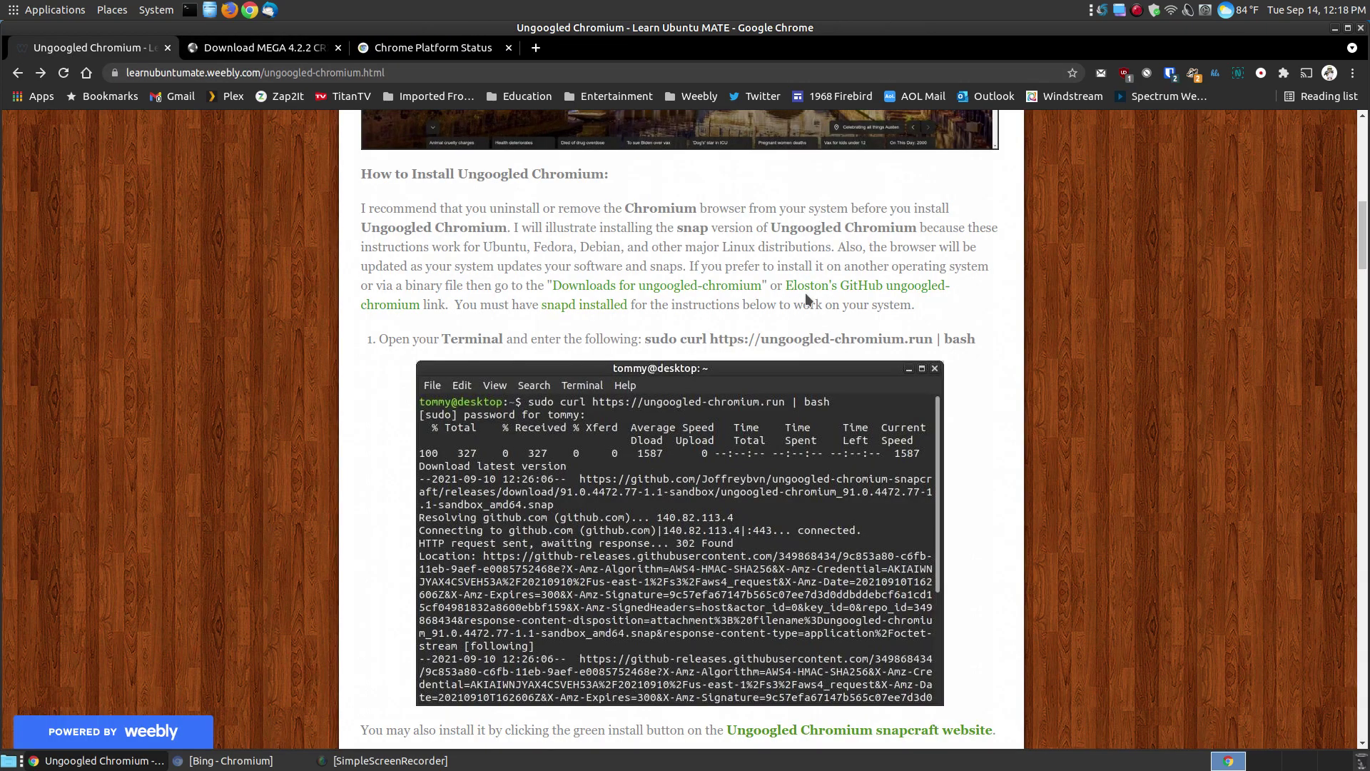
{"action": "scroll", "coordinate": [1124, 575], "scroll_direction": "down", "scroll_amount": 5}
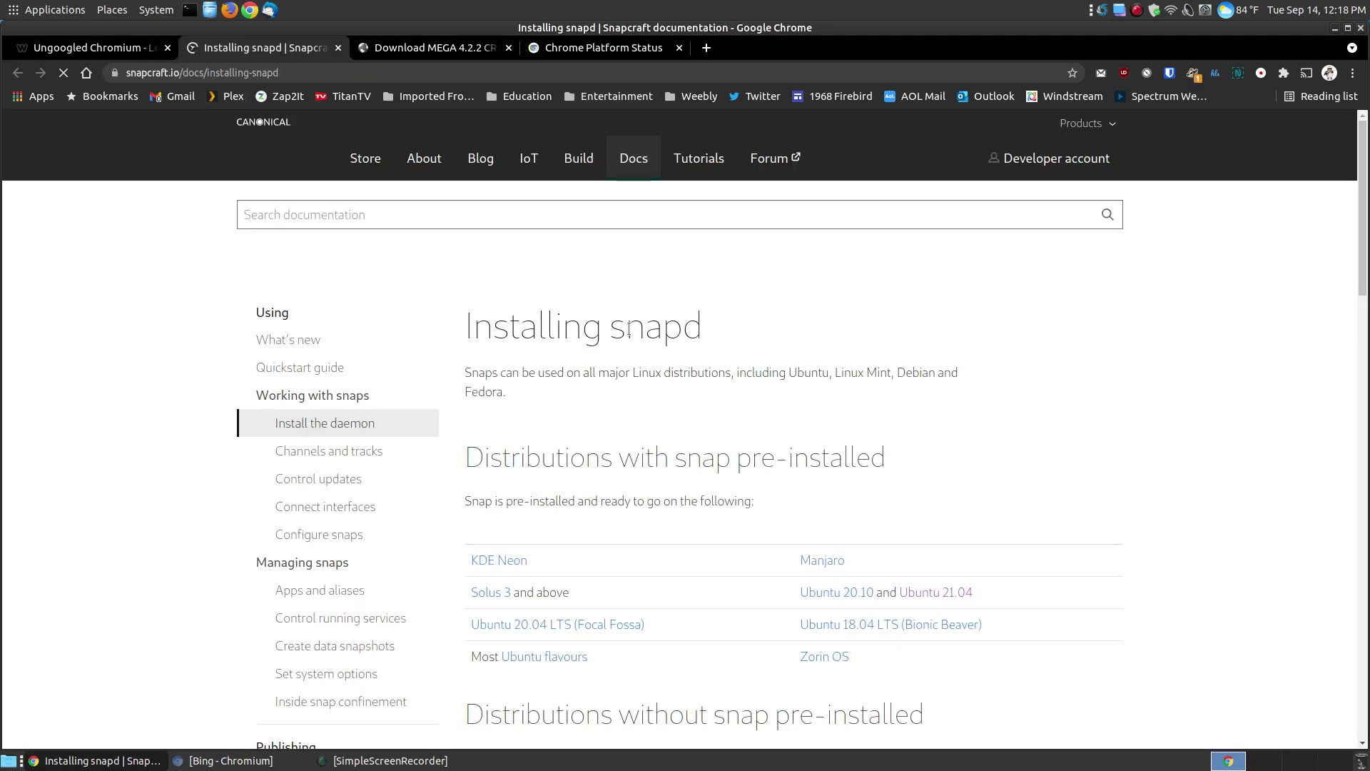
{"action": "scroll", "coordinate": [698, 455], "scroll_direction": "down", "scroll_amount": 5}
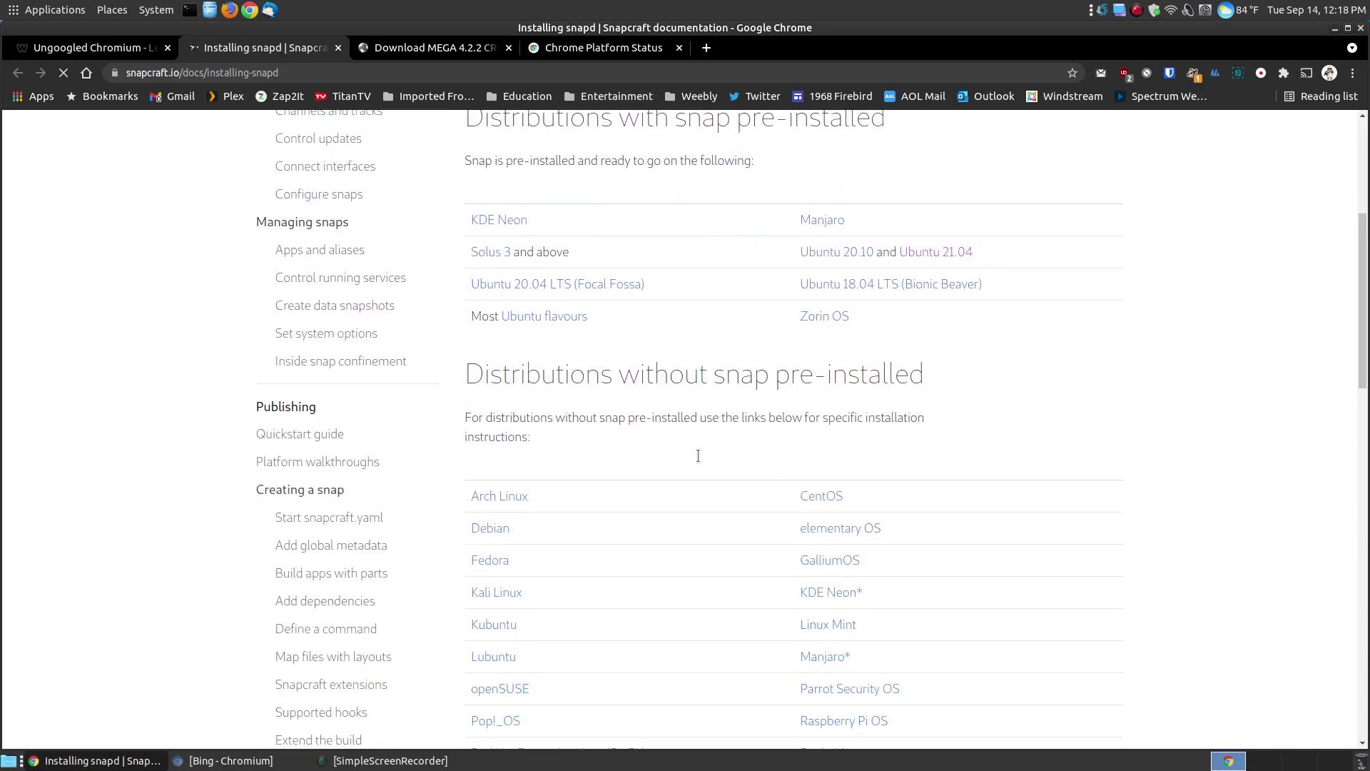
{"action": "scroll", "coordinate": [698, 462], "scroll_direction": "down", "scroll_amount": 3}
{"action": "scroll", "coordinate": [698, 462], "scroll_direction": "up", "scroll_amount": 6}
{"action": "scroll", "coordinate": [698, 462], "scroll_direction": "up", "scroll_amount": 2}
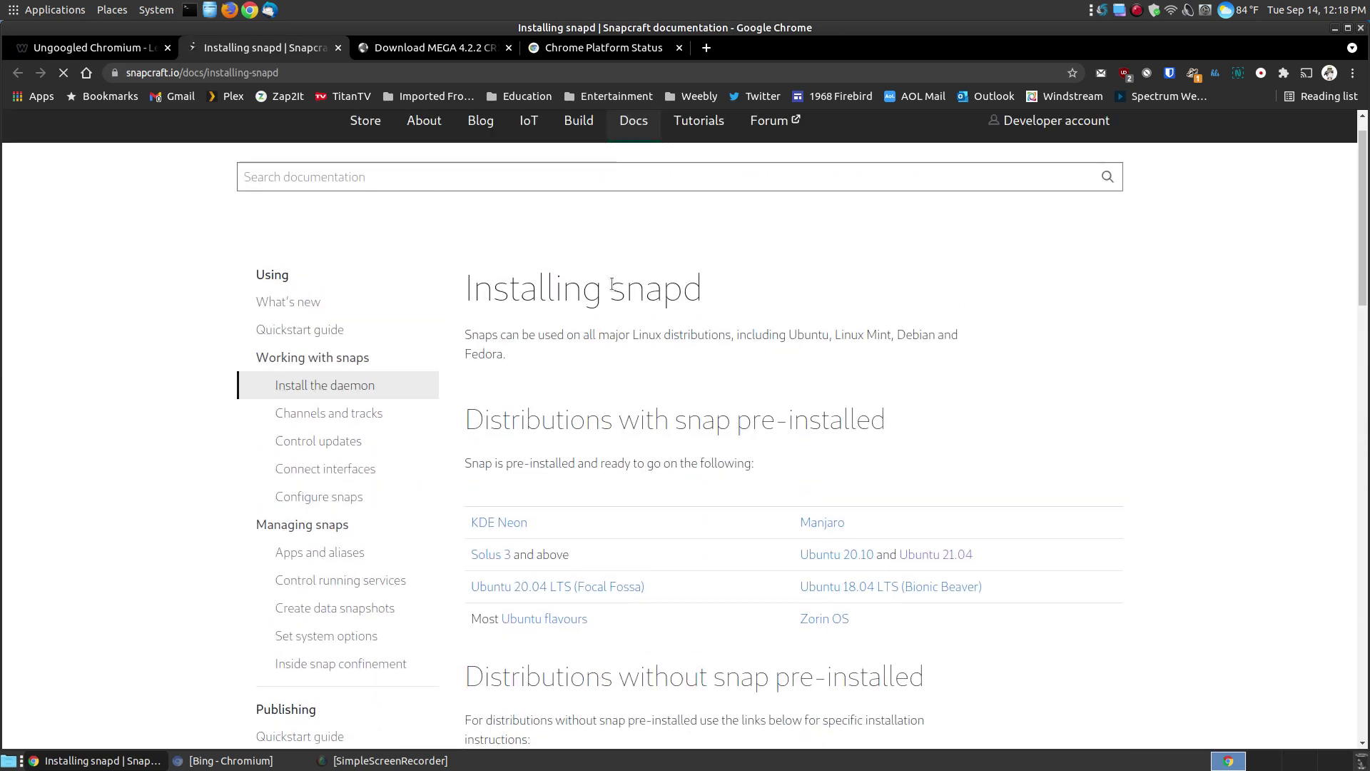
{"action": "left_click", "coordinate": [338, 47]}
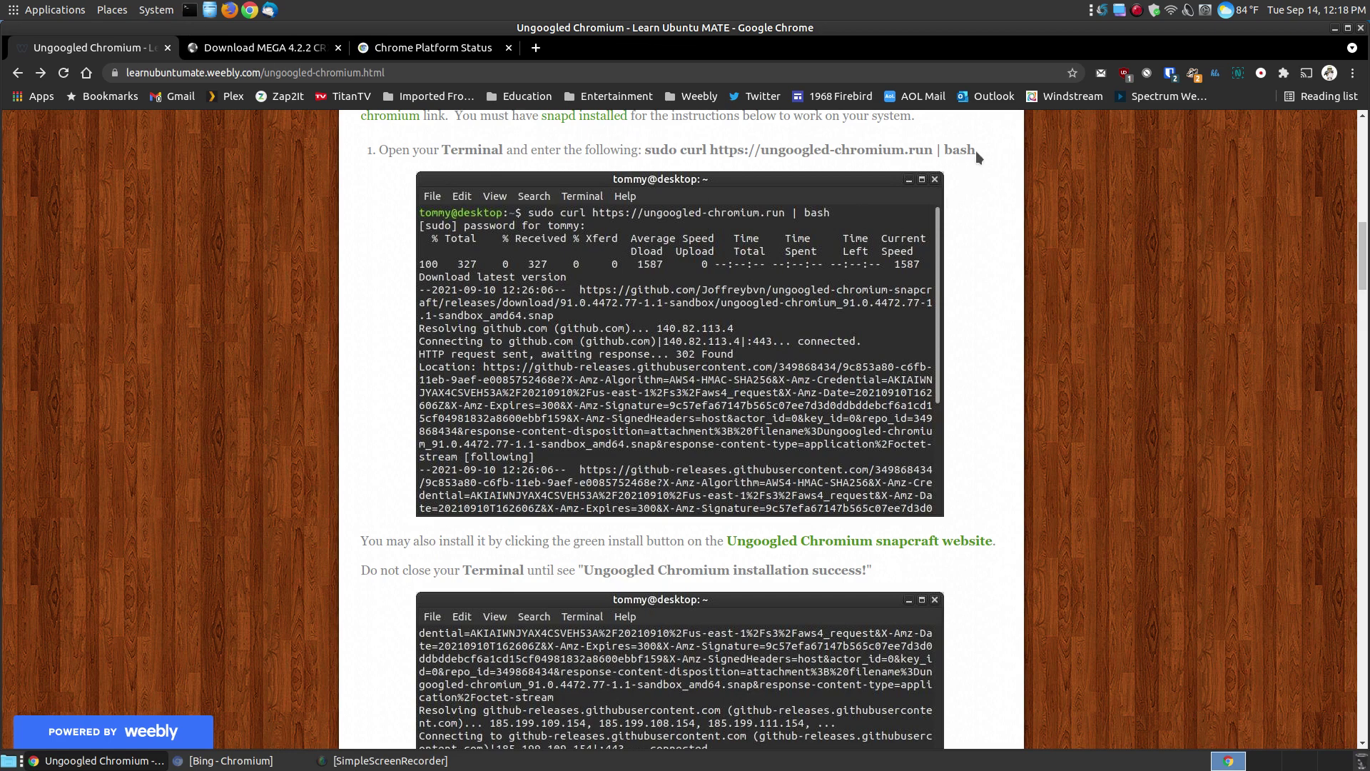
{"action": "left_click_drag", "start_coordinate": [977, 151], "coordinate": [647, 148]}
{"action": "right_click", "coordinate": [655, 147]}
{"action": "left_click", "coordinate": [682, 154]}
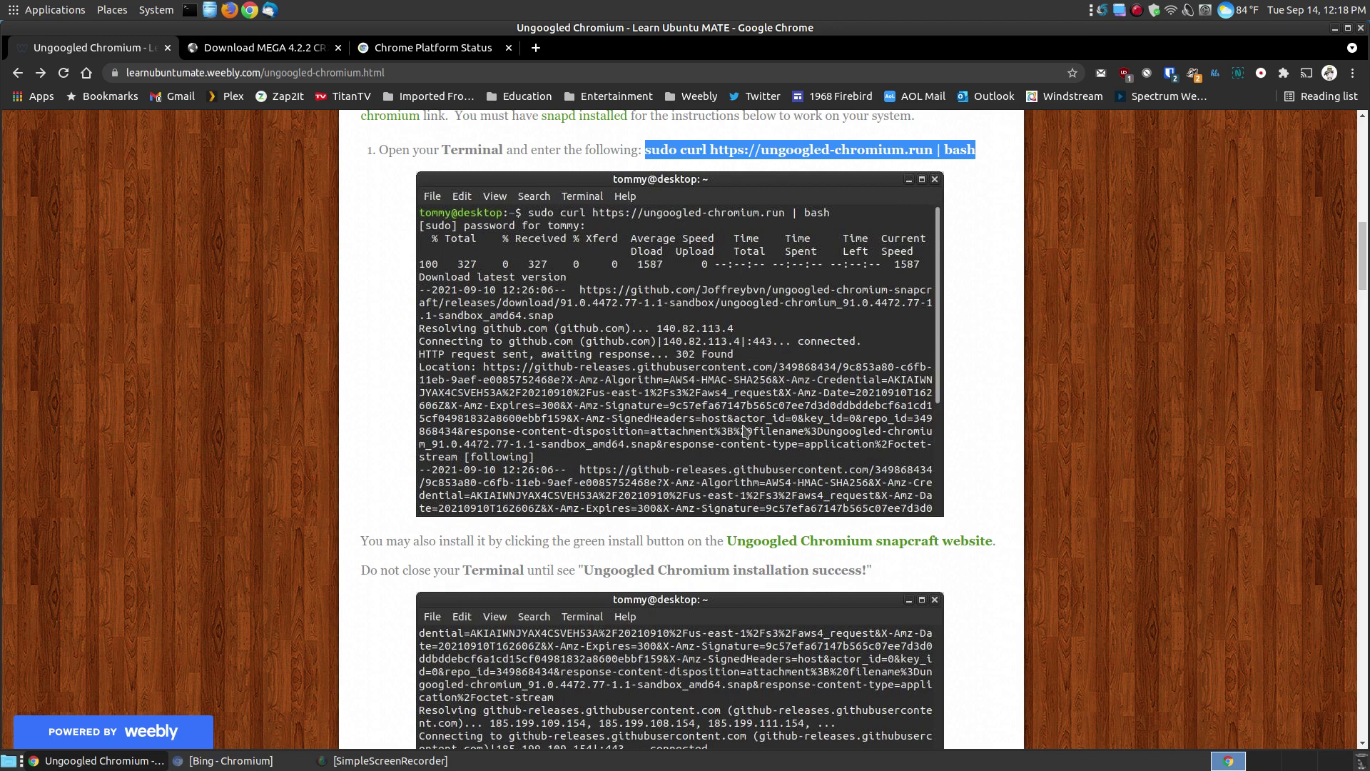
{"action": "scroll", "coordinate": [652, 488], "scroll_direction": "down", "scroll_amount": 2}
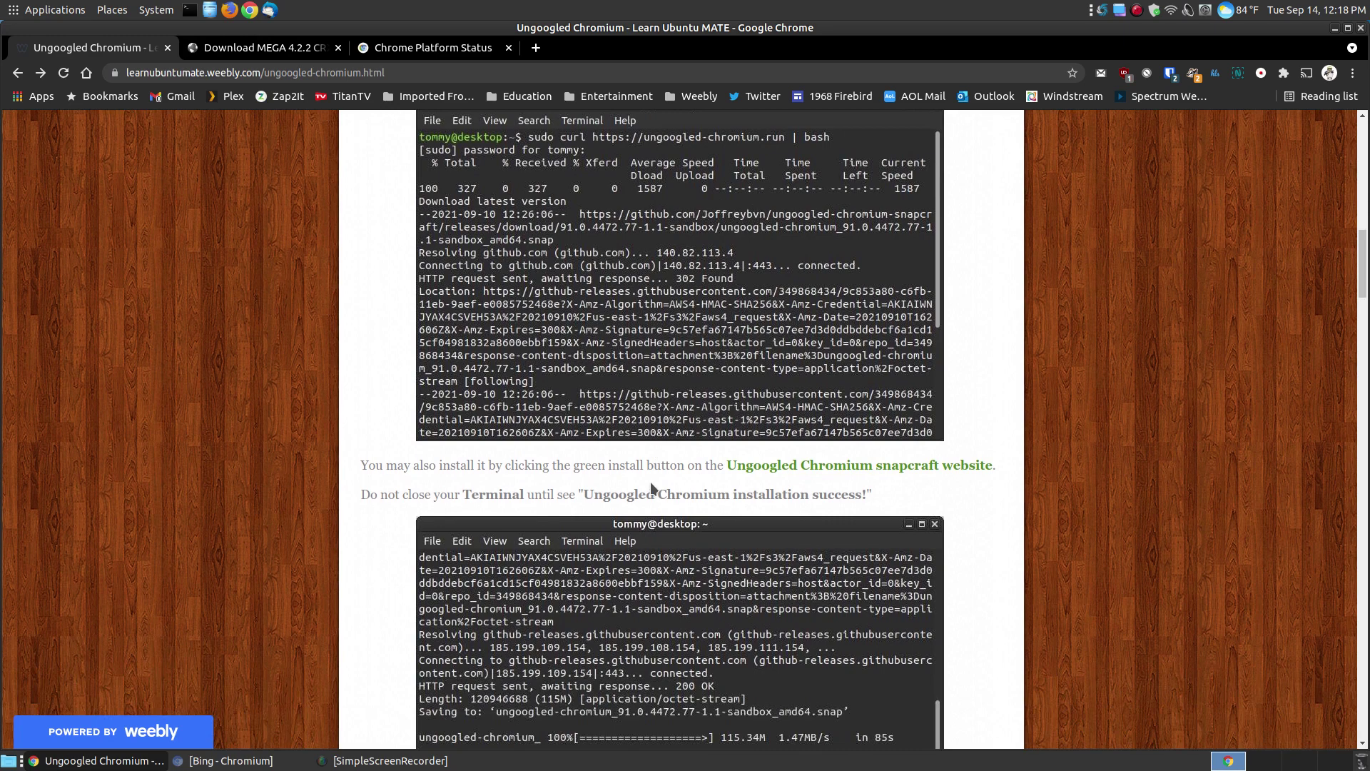
{"action": "scroll", "coordinate": [968, 649], "scroll_direction": "down", "scroll_amount": 2}
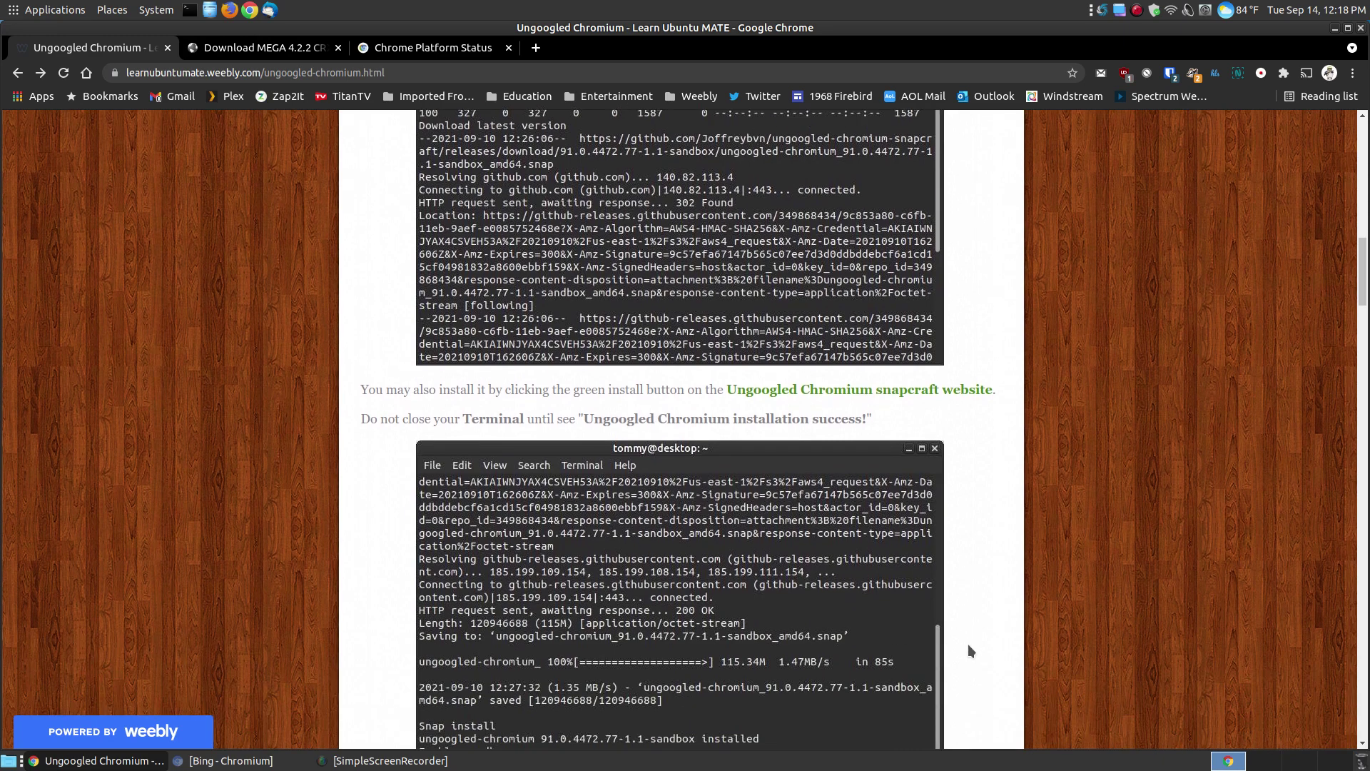
{"action": "scroll", "coordinate": [967, 644], "scroll_direction": "down", "scroll_amount": 1}
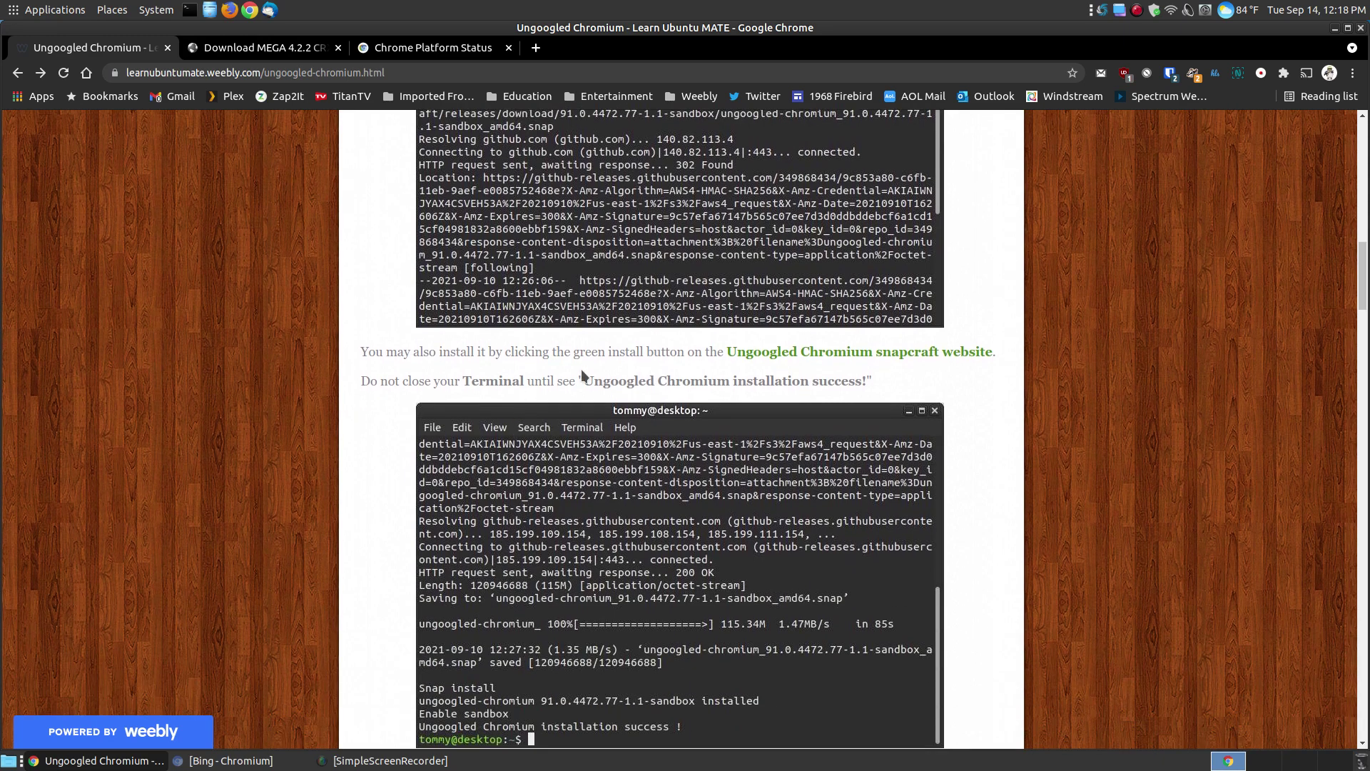
{"action": "left_click", "coordinate": [883, 359]}
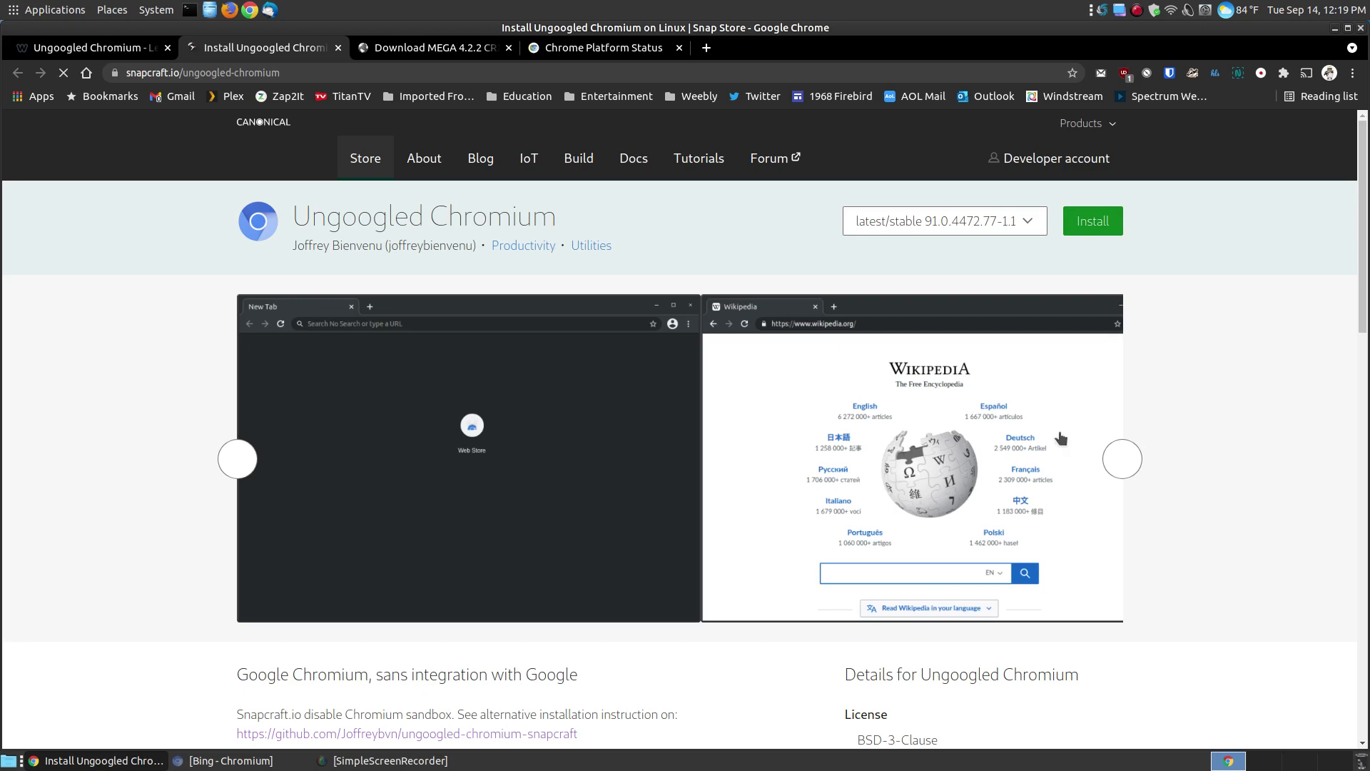
{"action": "left_click", "coordinate": [107, 47]}
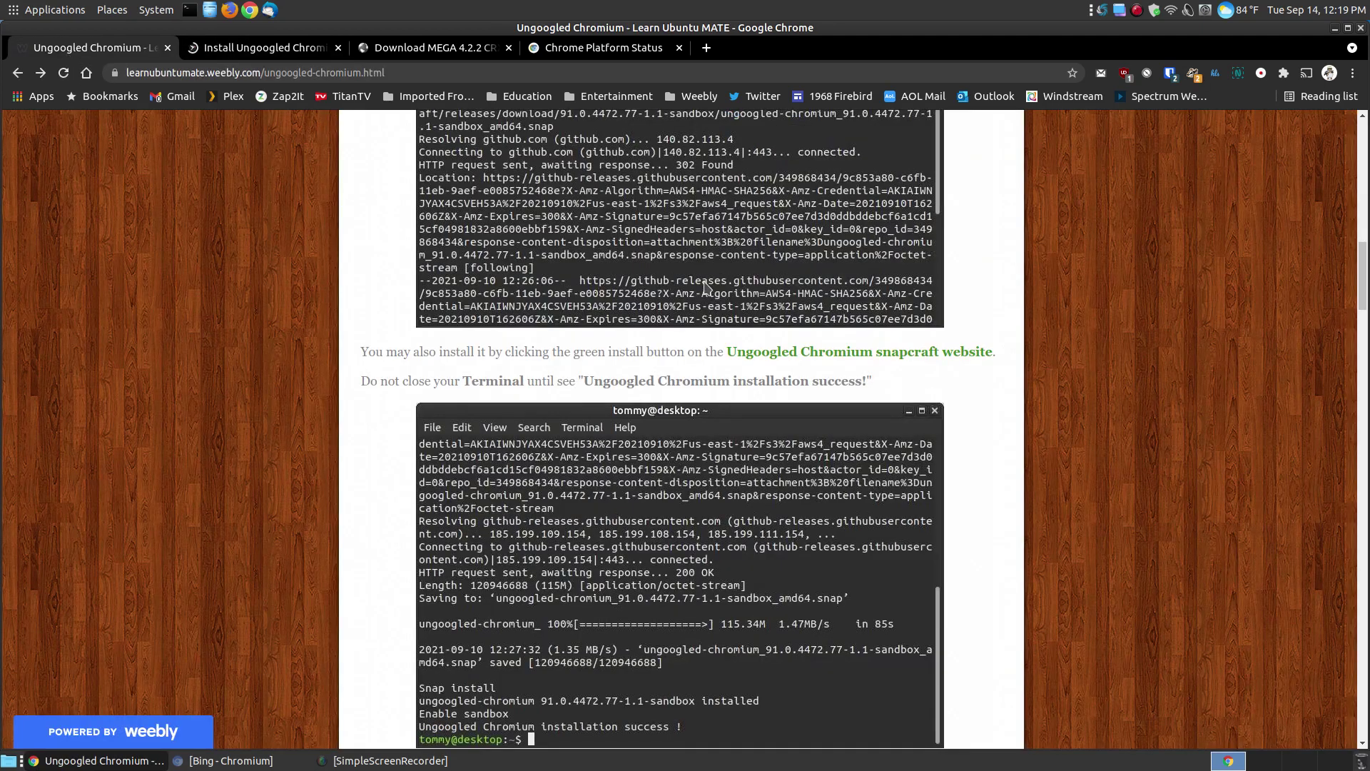
{"action": "left_click", "coordinate": [246, 53]}
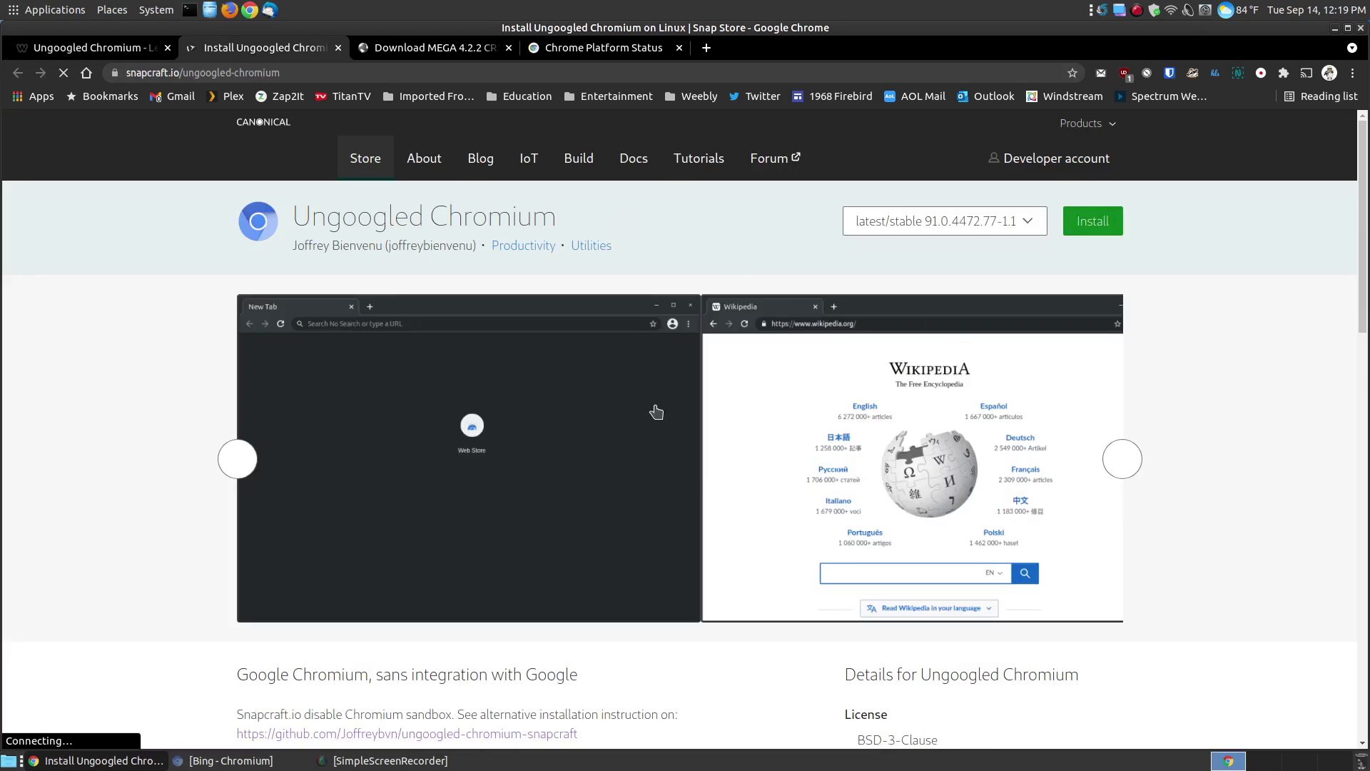
{"action": "left_click", "coordinate": [338, 47]}
{"action": "scroll", "coordinate": [1274, 452], "scroll_direction": "down", "scroll_amount": 3}
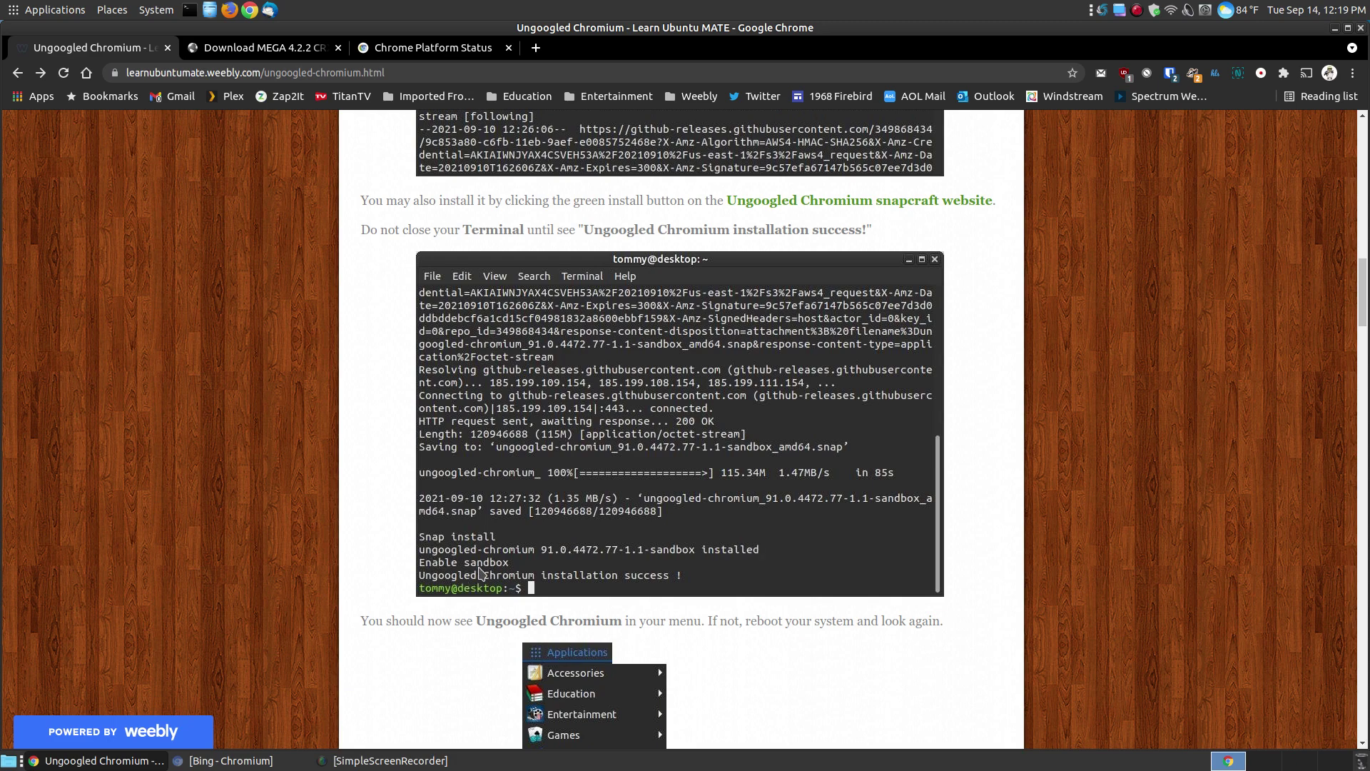
{"action": "scroll", "coordinate": [480, 571], "scroll_direction": "down", "scroll_amount": 1}
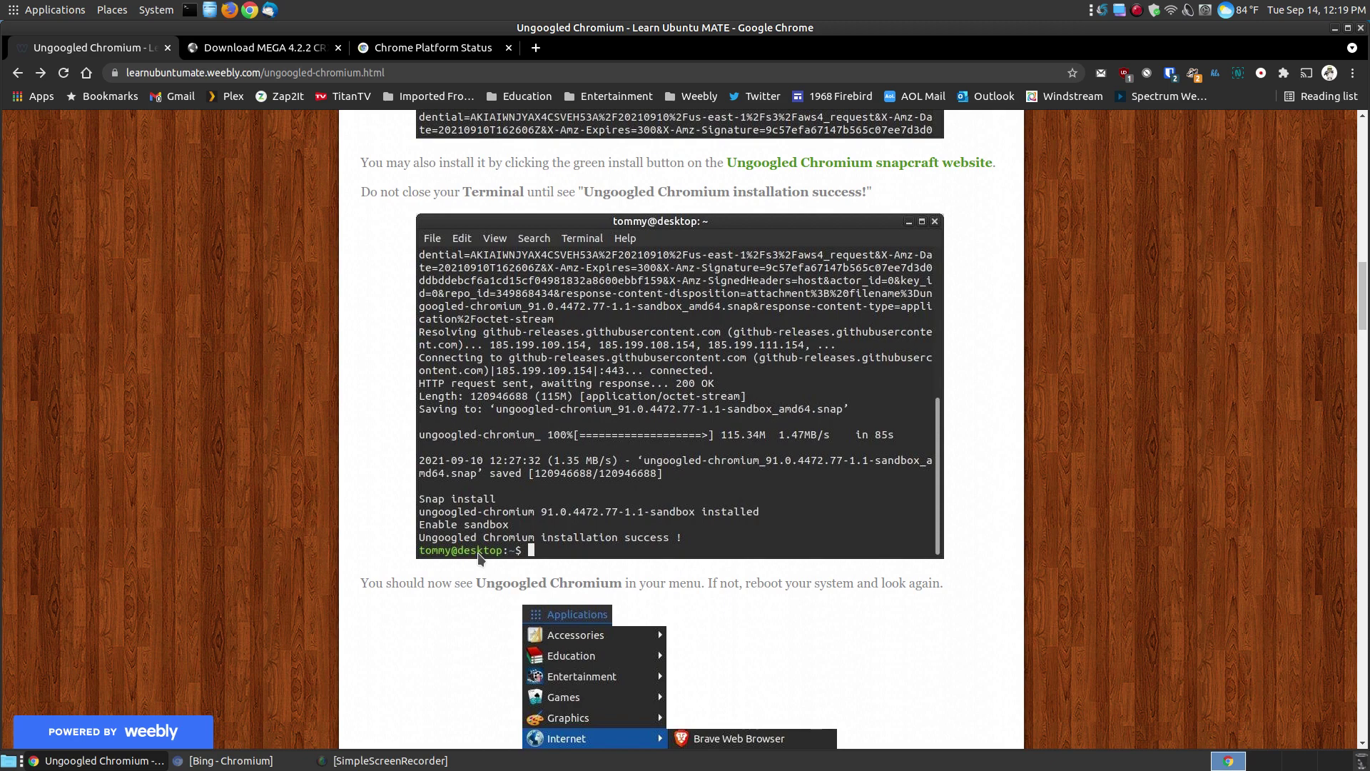
{"action": "left_click", "coordinate": [256, 760]}
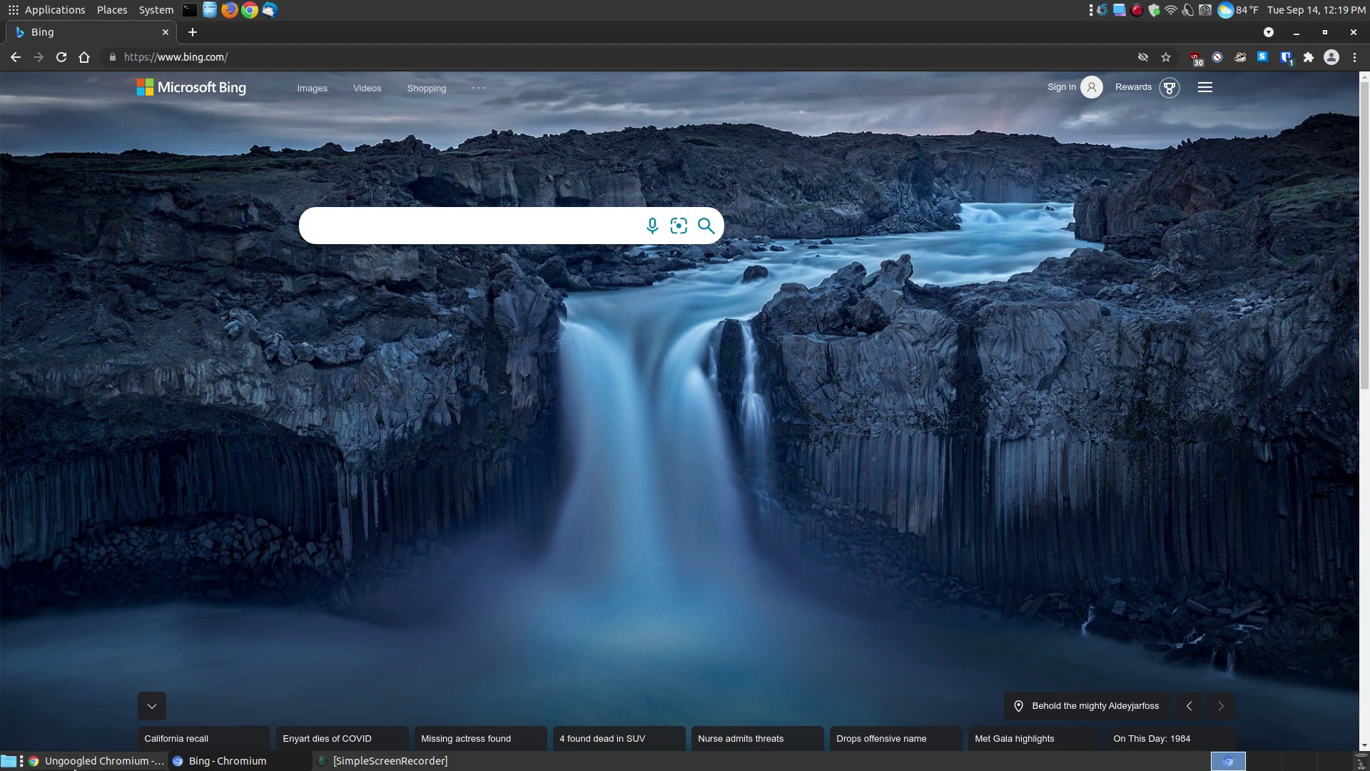
{"action": "left_click", "coordinate": [107, 760]}
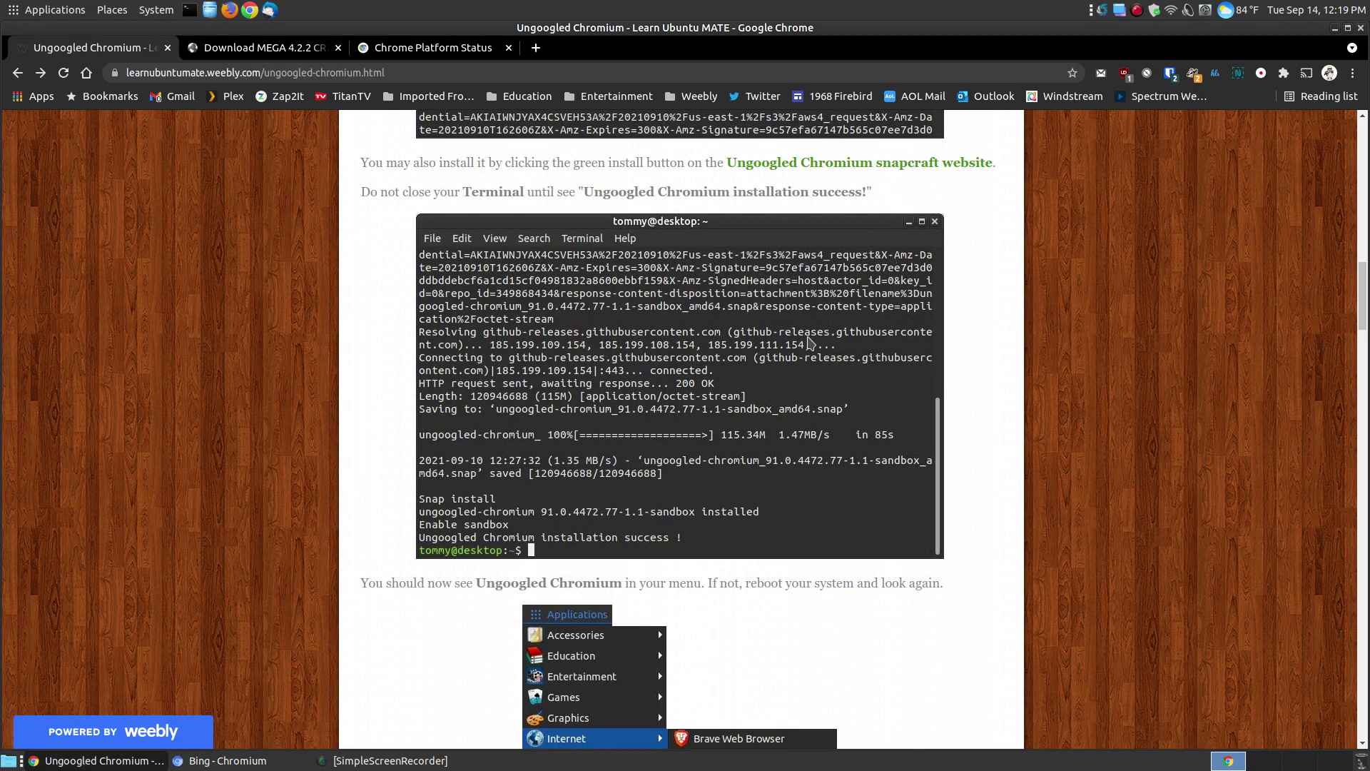
{"action": "scroll", "coordinate": [810, 342], "scroll_direction": "down", "scroll_amount": 3}
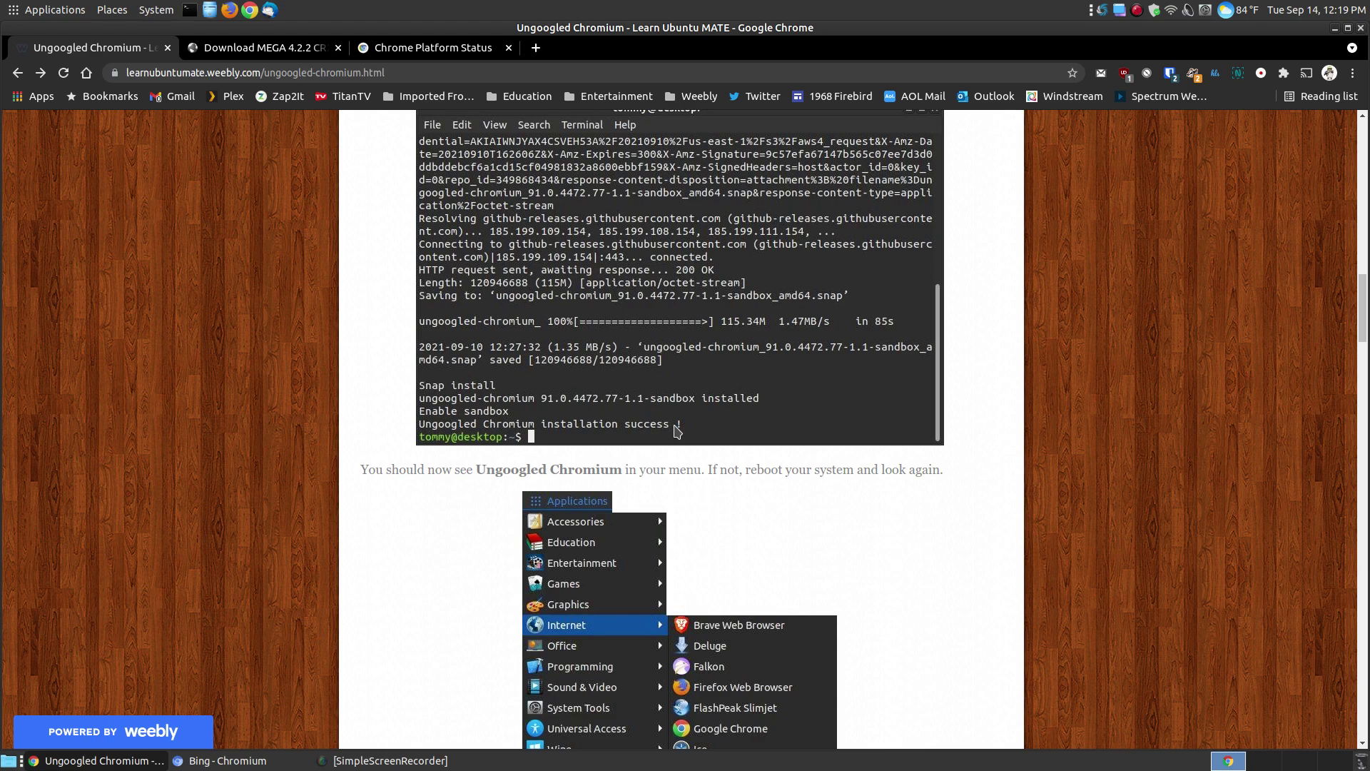
{"action": "scroll", "coordinate": [676, 430], "scroll_direction": "down", "scroll_amount": 3}
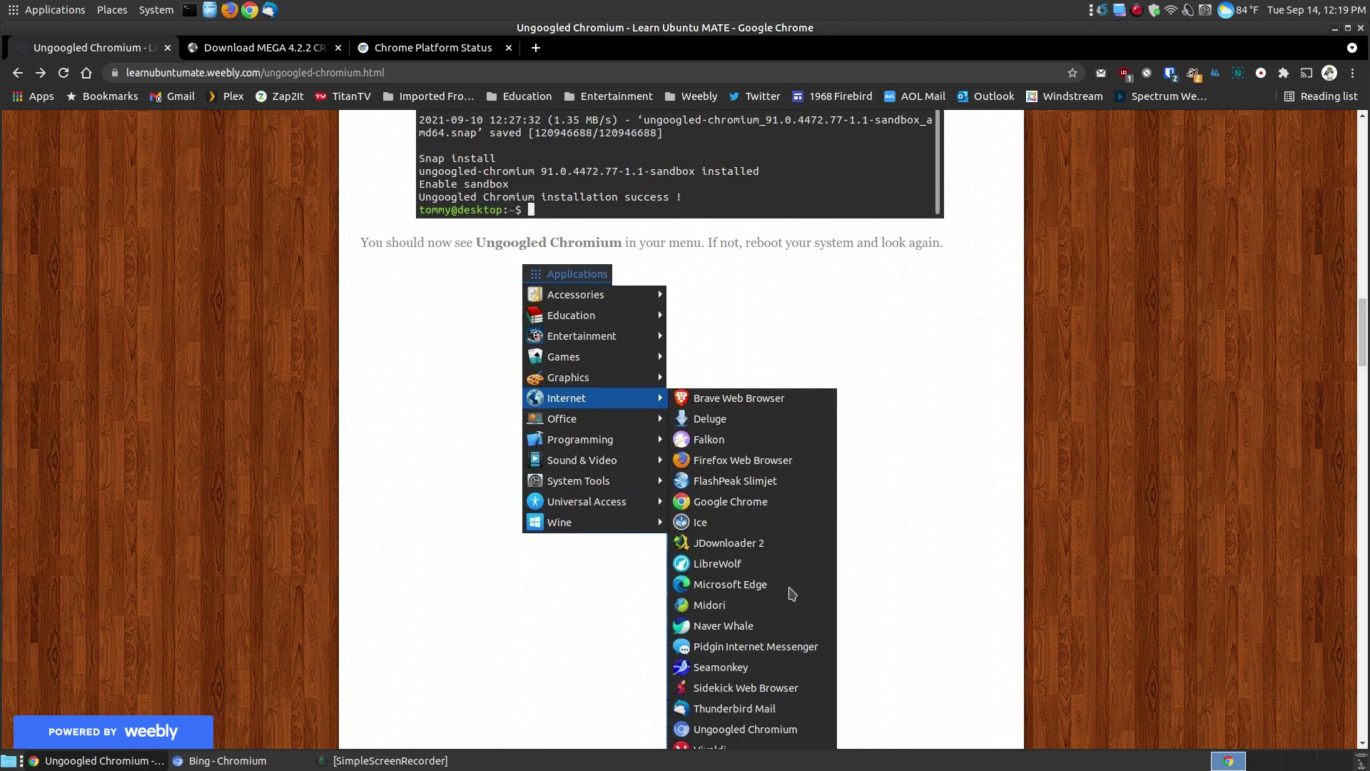
{"action": "scroll", "coordinate": [792, 593], "scroll_direction": "down", "scroll_amount": 2}
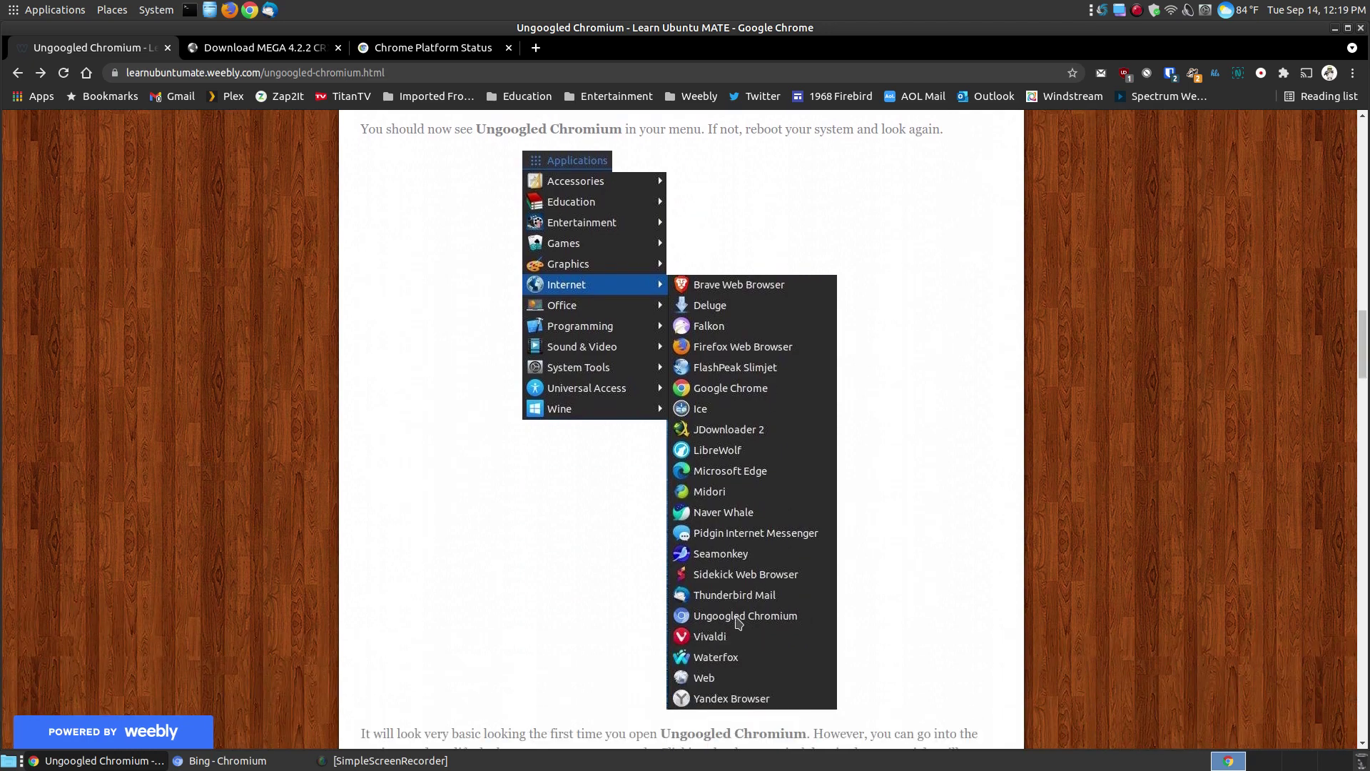
{"action": "scroll", "coordinate": [738, 623], "scroll_direction": "down", "scroll_amount": 5}
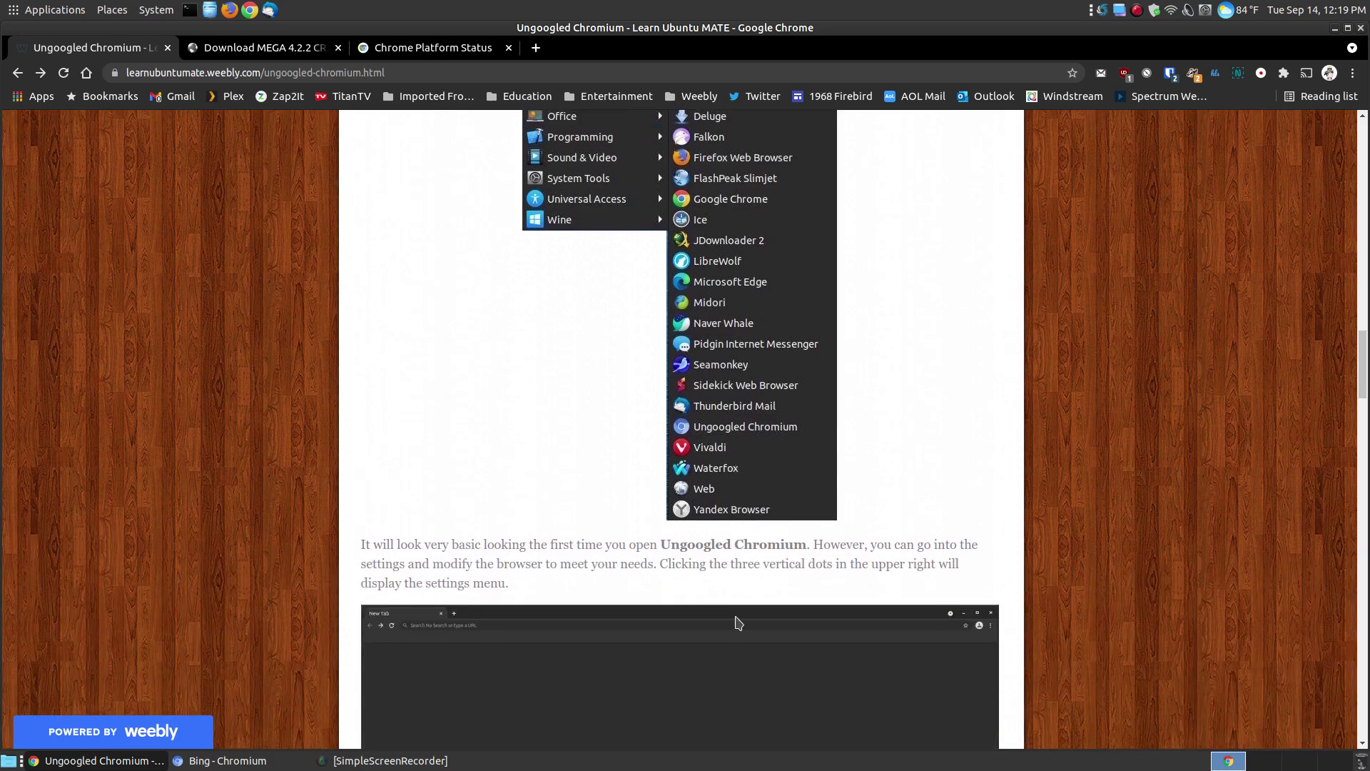
Scroll to the manual extension install paragraph and select the chrome://extensions/ address for copying.
{"action": "scroll", "coordinate": [531, 364], "scroll_direction": "down", "scroll_amount": 2}
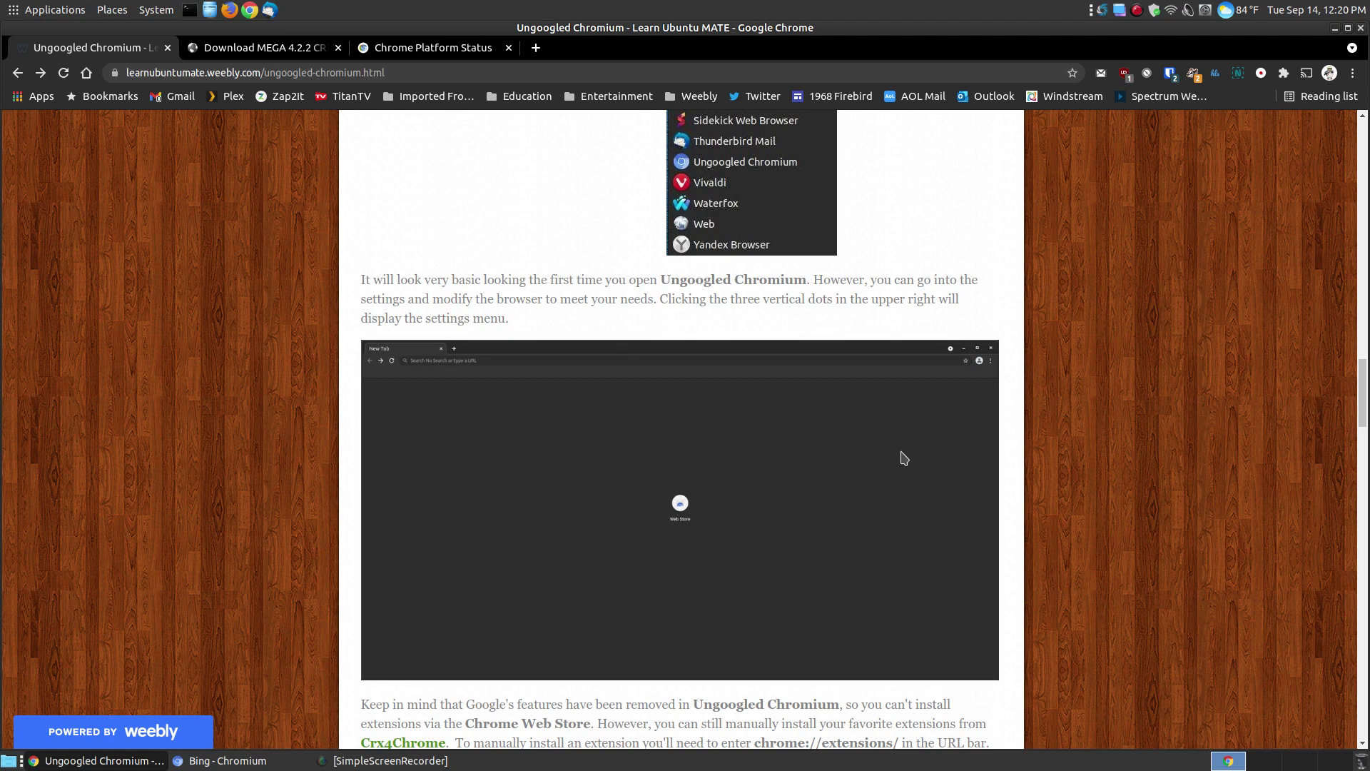
{"action": "scroll", "coordinate": [903, 457], "scroll_direction": "down", "scroll_amount": 5}
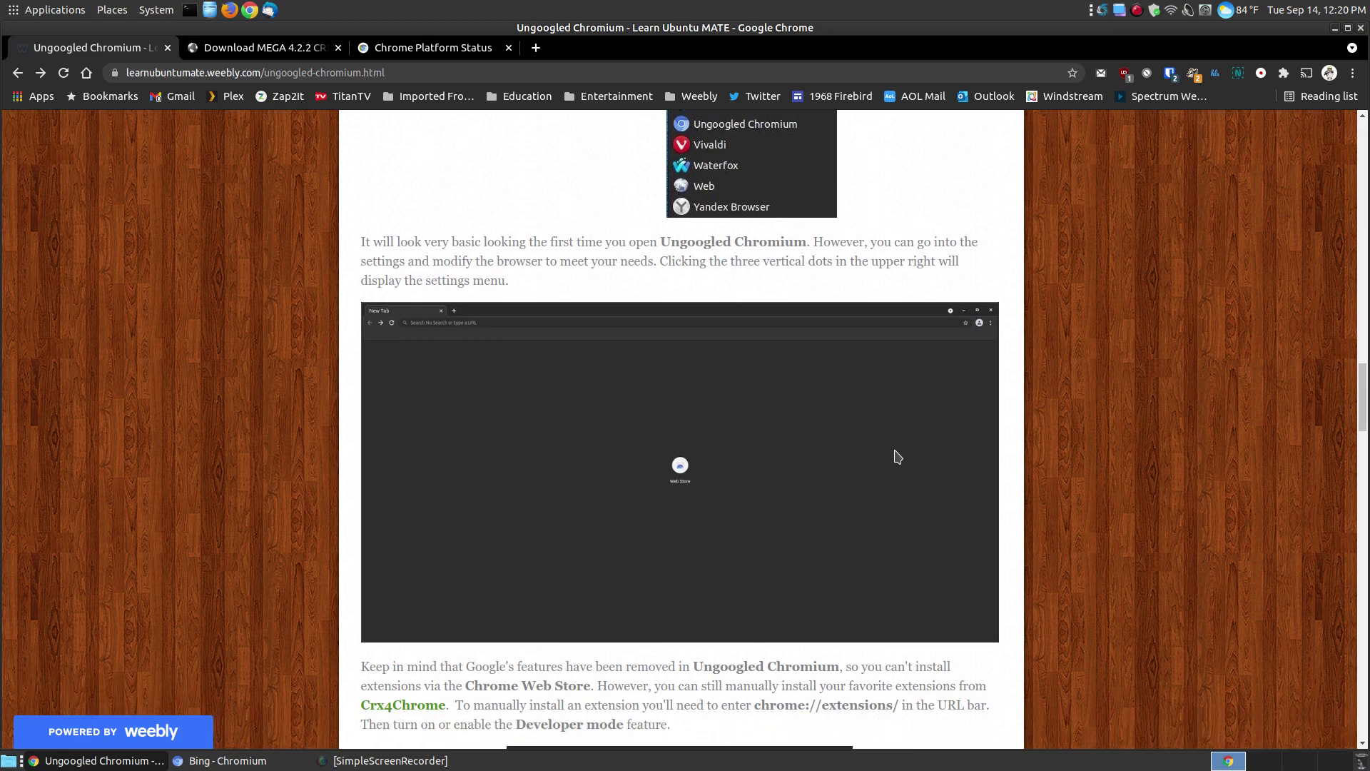
{"action": "scroll", "coordinate": [897, 456], "scroll_direction": "down", "scroll_amount": 2}
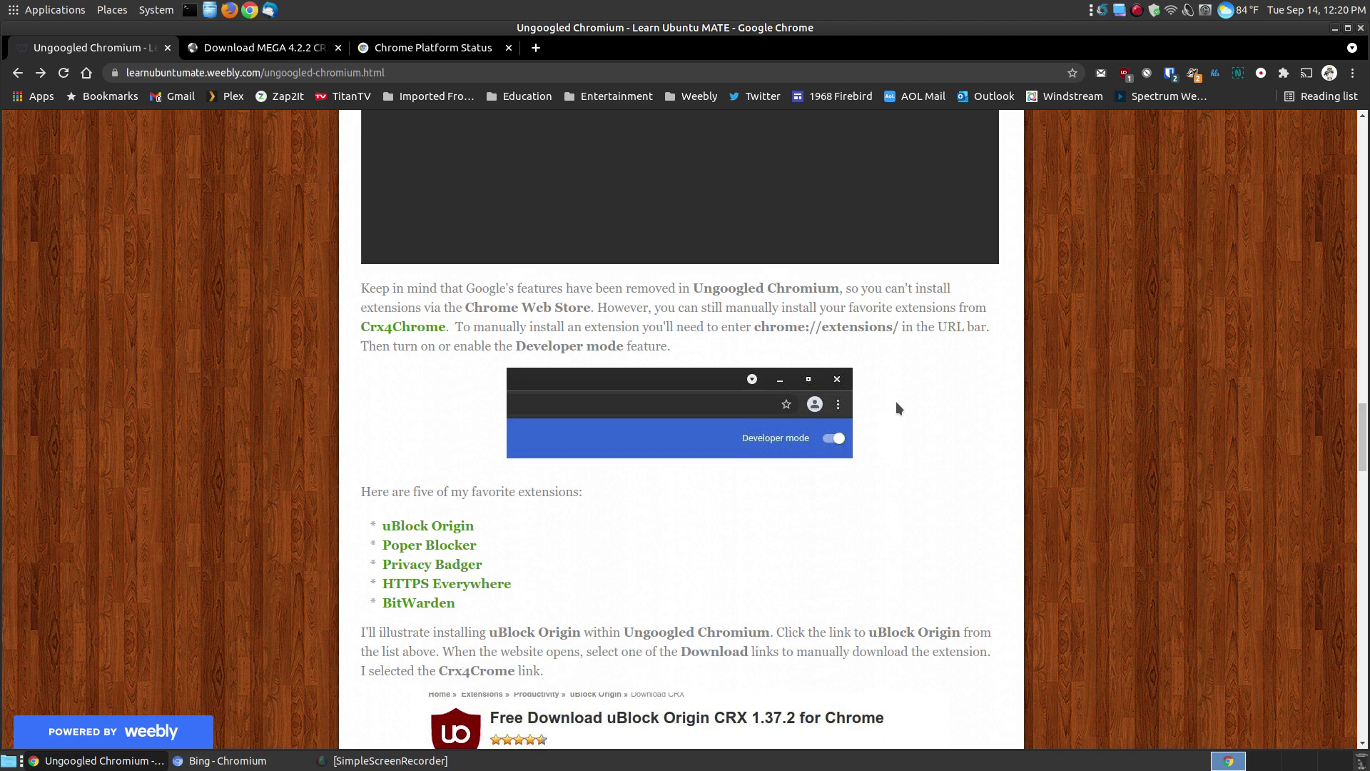
{"action": "mouse_move", "coordinate": [901, 328]}
{"action": "left_mouse_down"}
{"action": "mouse_move", "coordinate": [755, 327]}
{"action": "mouse_move", "coordinate": [896, 344]}
{"action": "mouse_move", "coordinate": [897, 329]}
{"action": "left_mouse_up"}
{"action": "left_click", "coordinate": [755, 325]}
{"action": "right_click", "coordinate": [897, 329]}
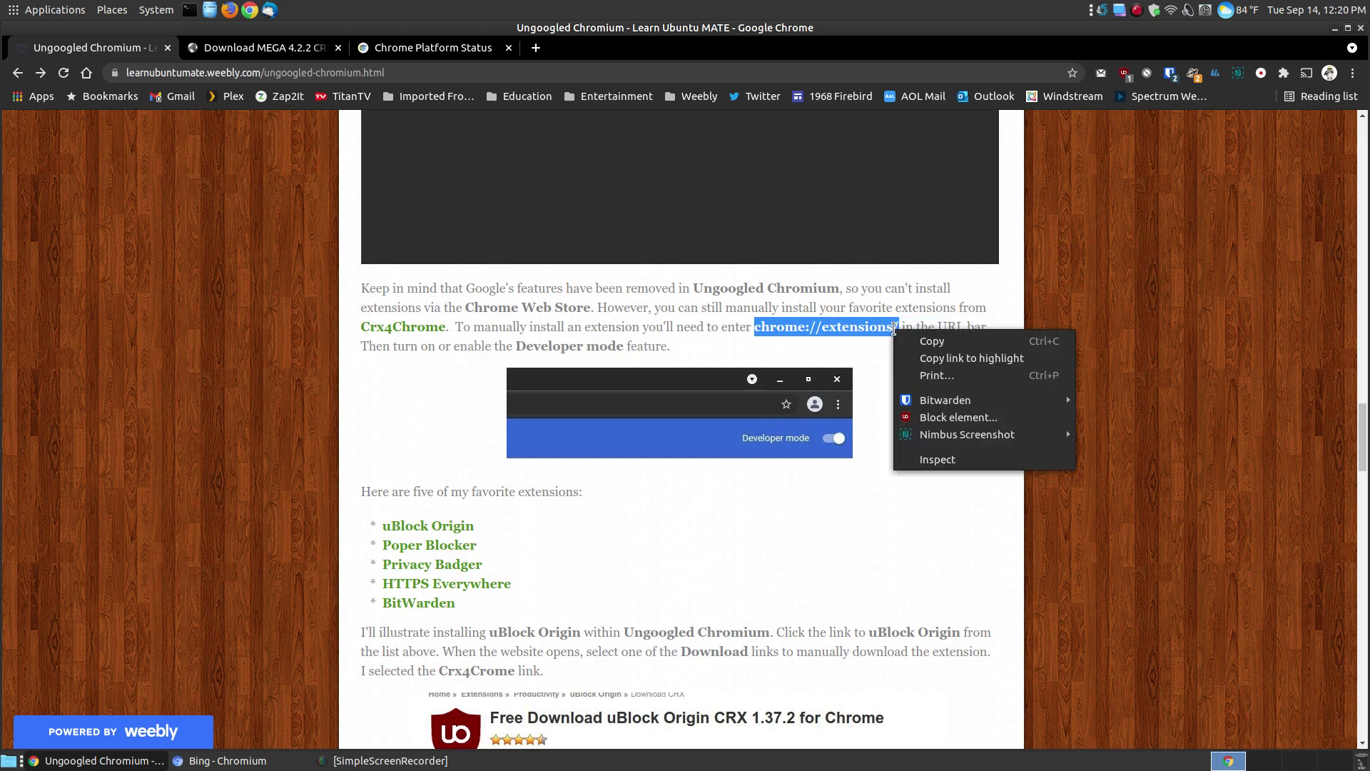
Copy chrome://extensions/ and paste it into the Ungoogled Chromium address bar to open Extensions.
{"action": "left_click", "coordinate": [928, 340]}
{"action": "left_click", "coordinate": [251, 761]}
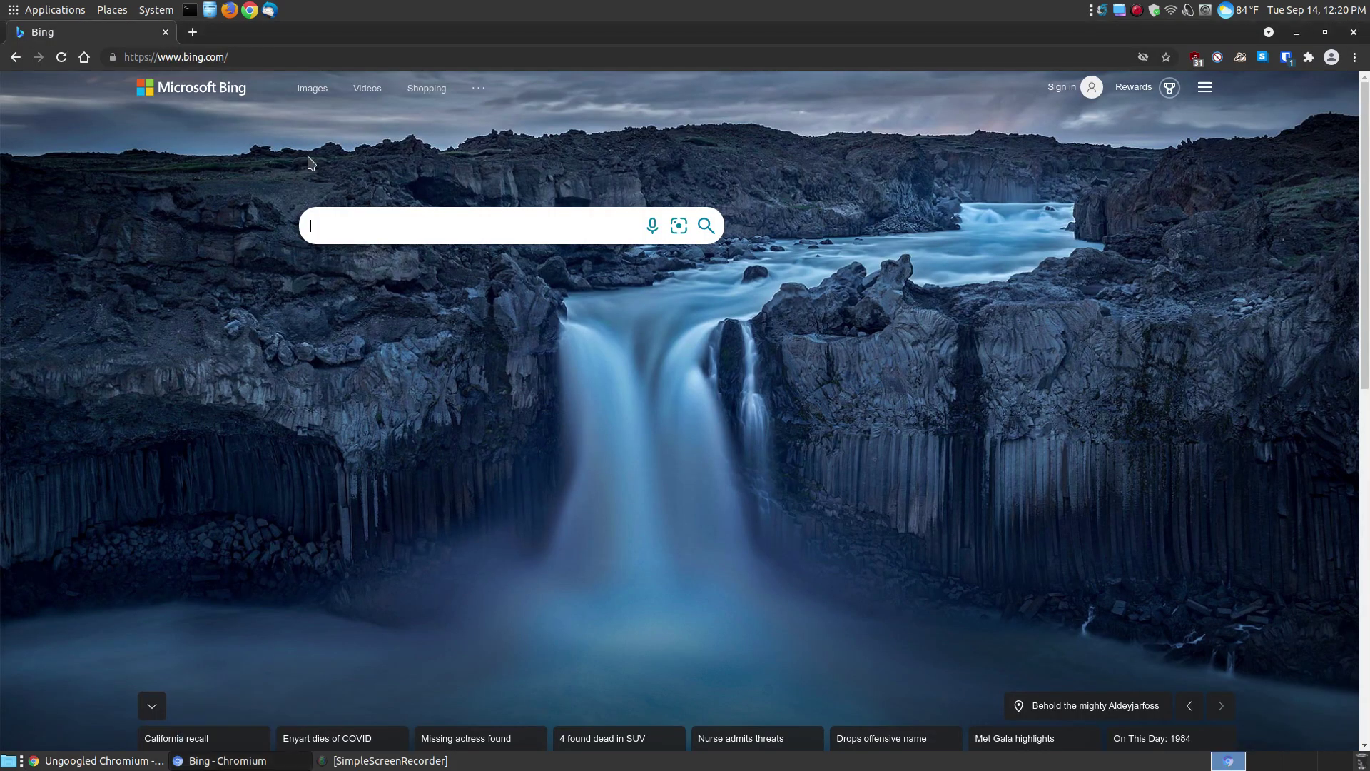
{"action": "left_click", "coordinate": [207, 57]}
{"action": "right_click", "coordinate": [208, 60]}
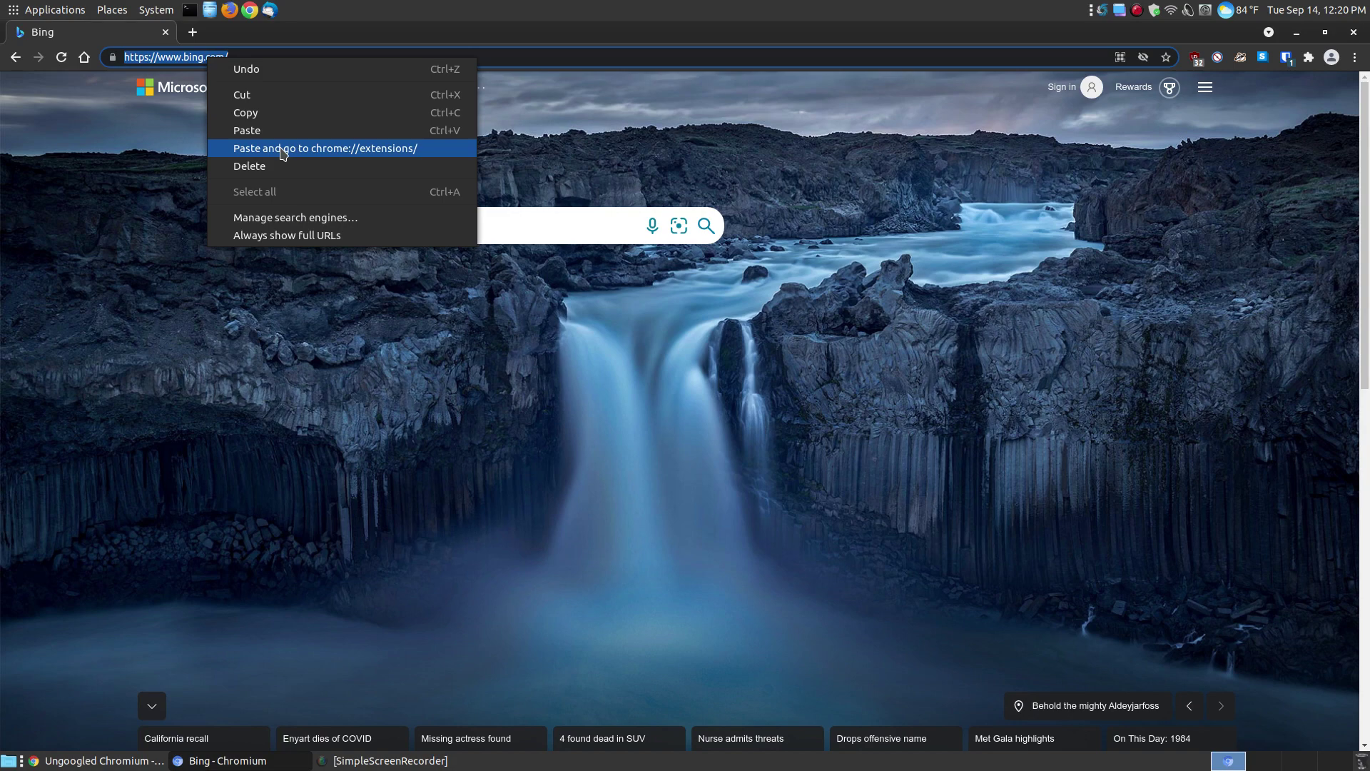
{"action": "left_click", "coordinate": [282, 148]}
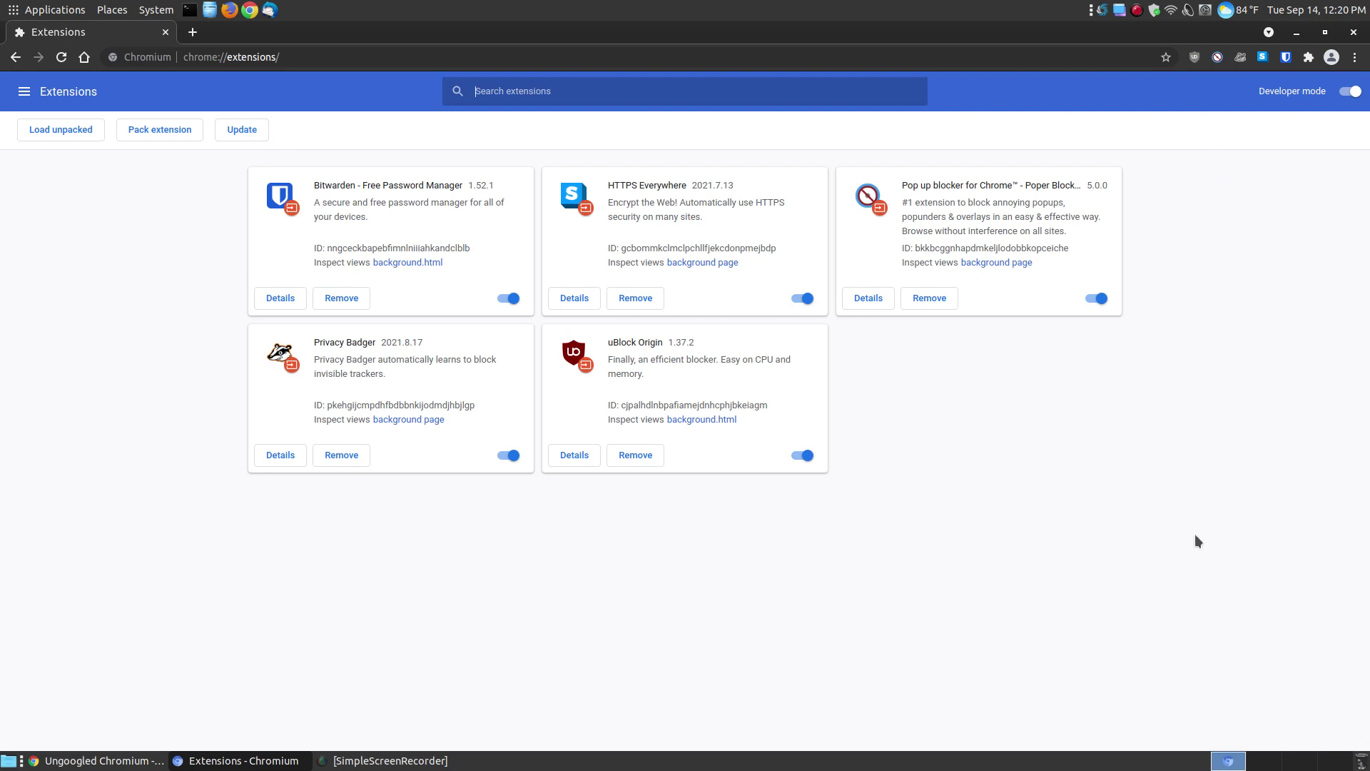
Open Ungoogled Chromium Settings and its Extensions page in a new tab.
{"action": "left_click", "coordinate": [1355, 57]}
{"action": "left_click", "coordinate": [1245, 307]}
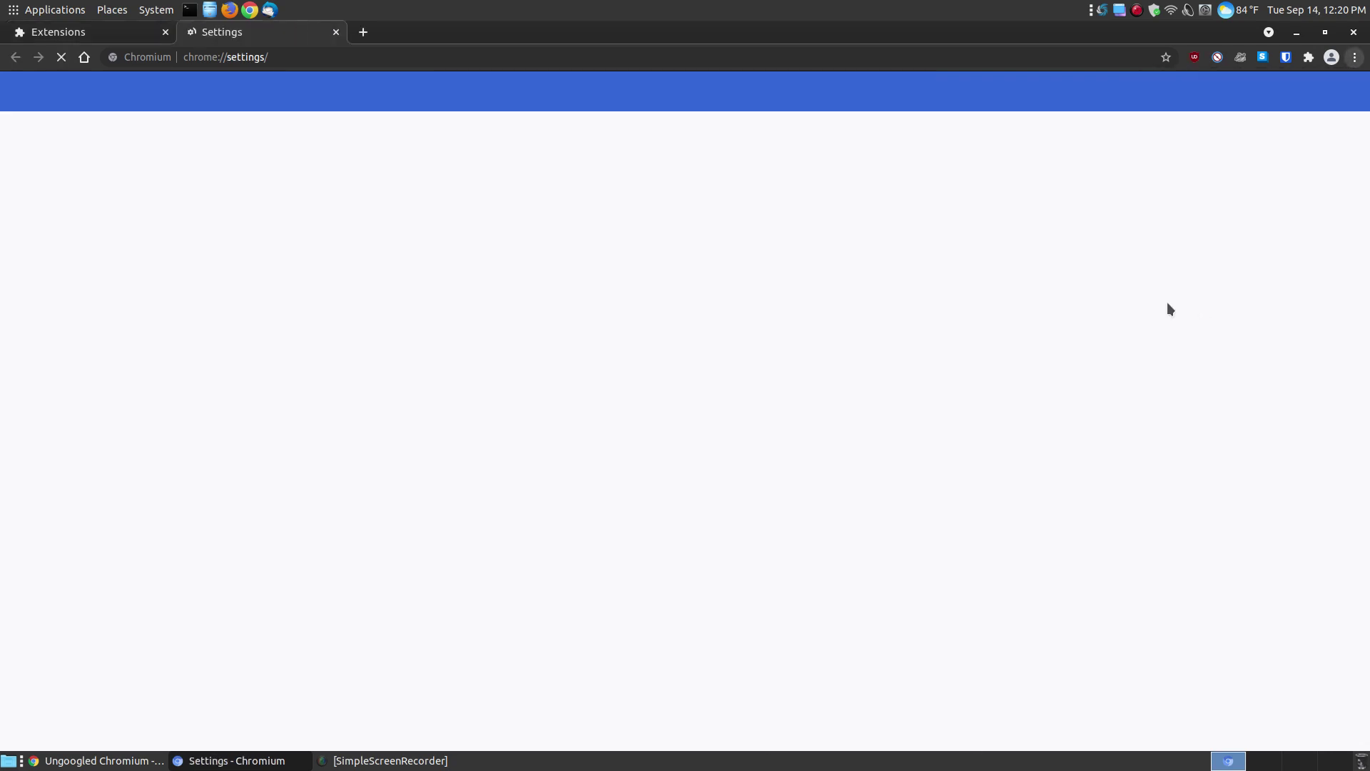
{"action": "left_click", "coordinate": [41, 384]}
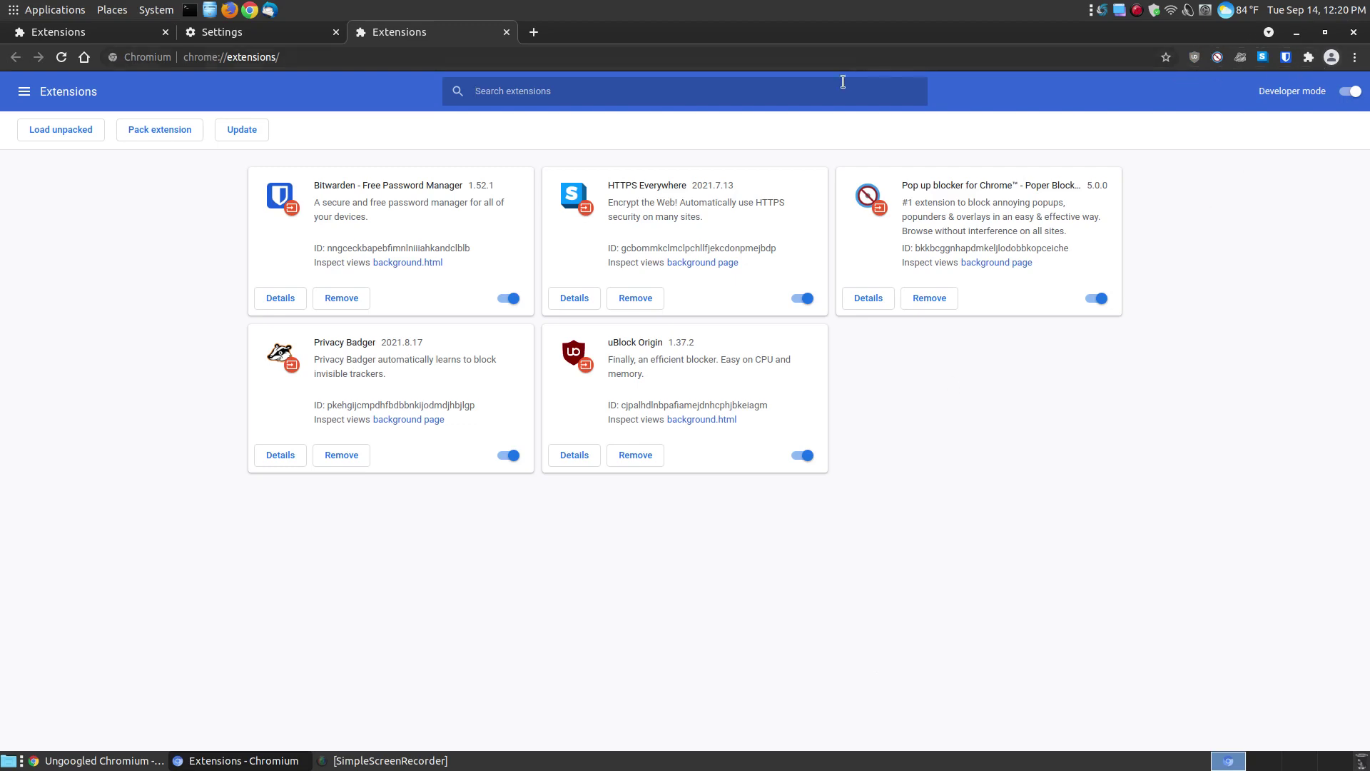
Load the Bing home page in the first tab, return to Extensions, then switch to the Chrome tutorial.
{"action": "left_click", "coordinate": [62, 32]}
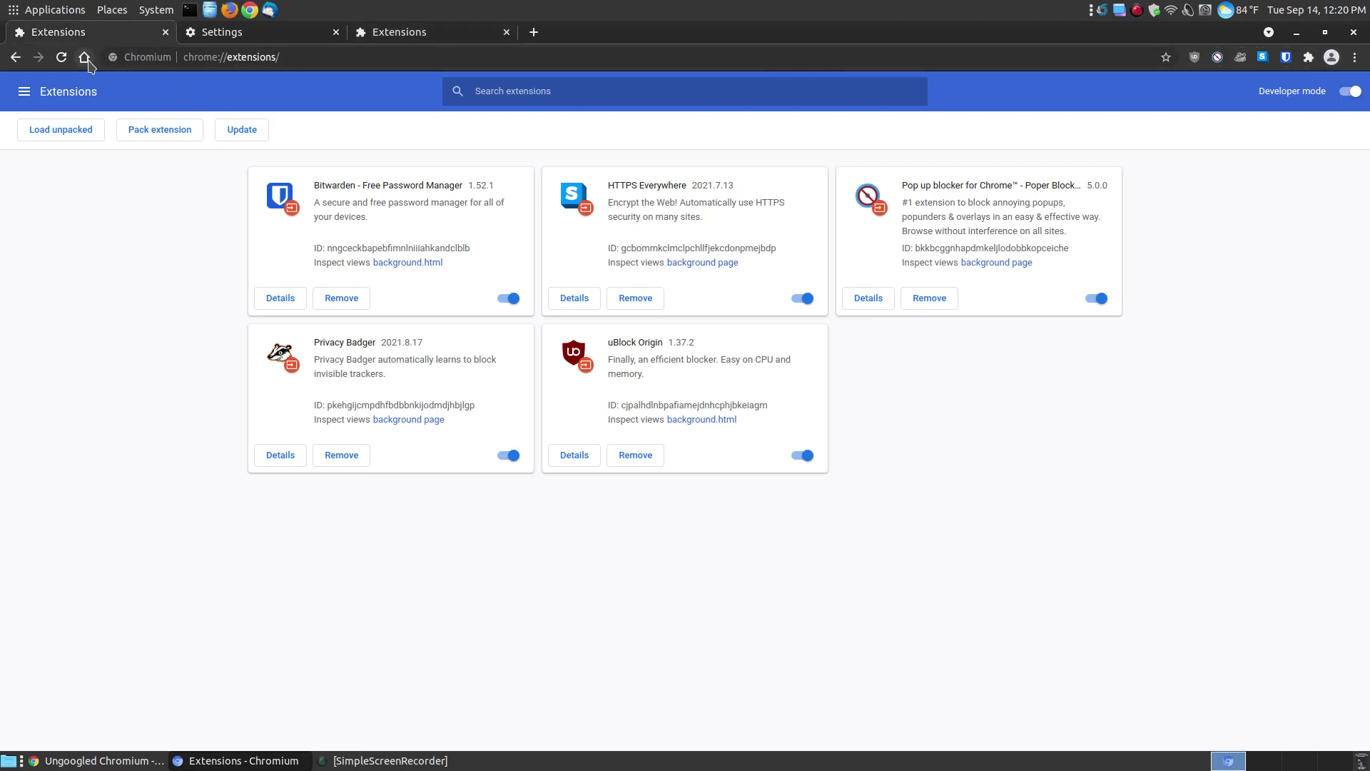
{"action": "left_click", "coordinate": [84, 59]}
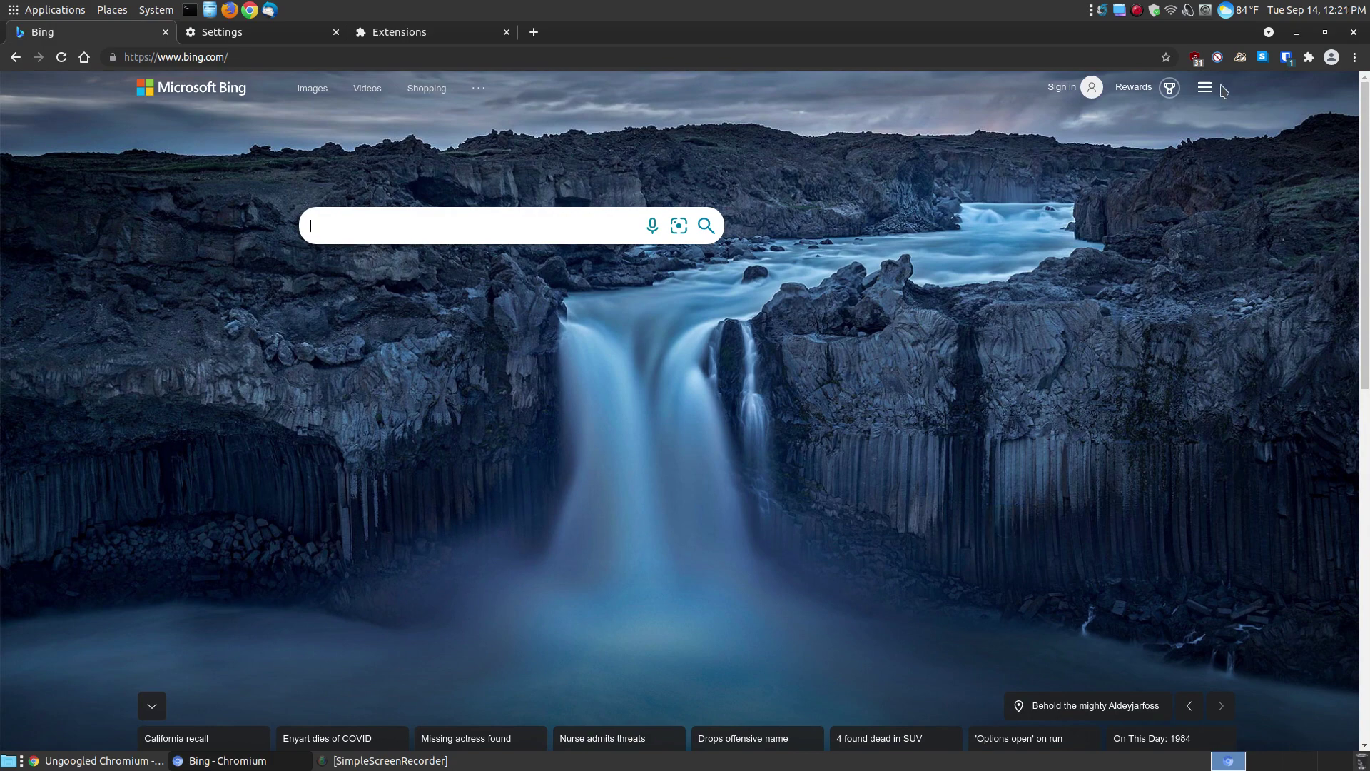
{"action": "left_click", "coordinate": [420, 35]}
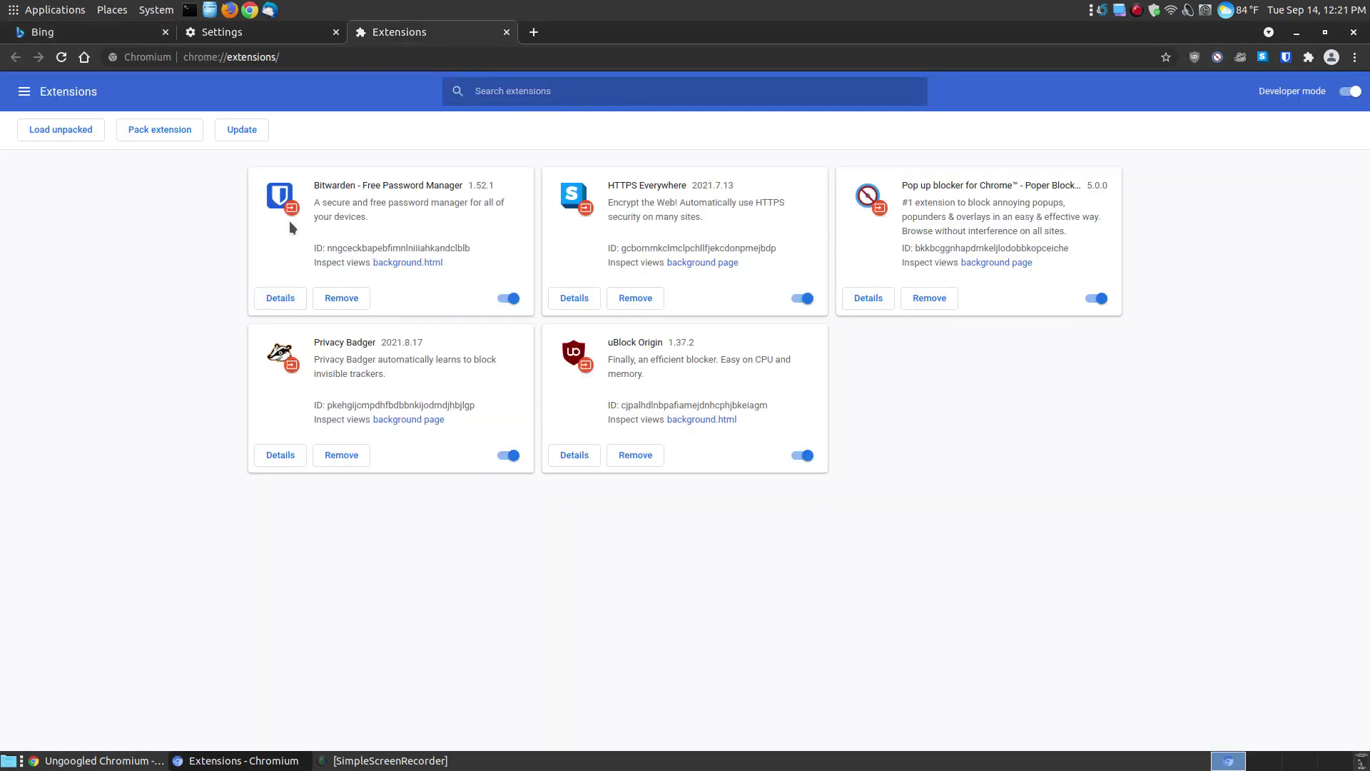
{"action": "mouse_move", "coordinate": [288, 208]}
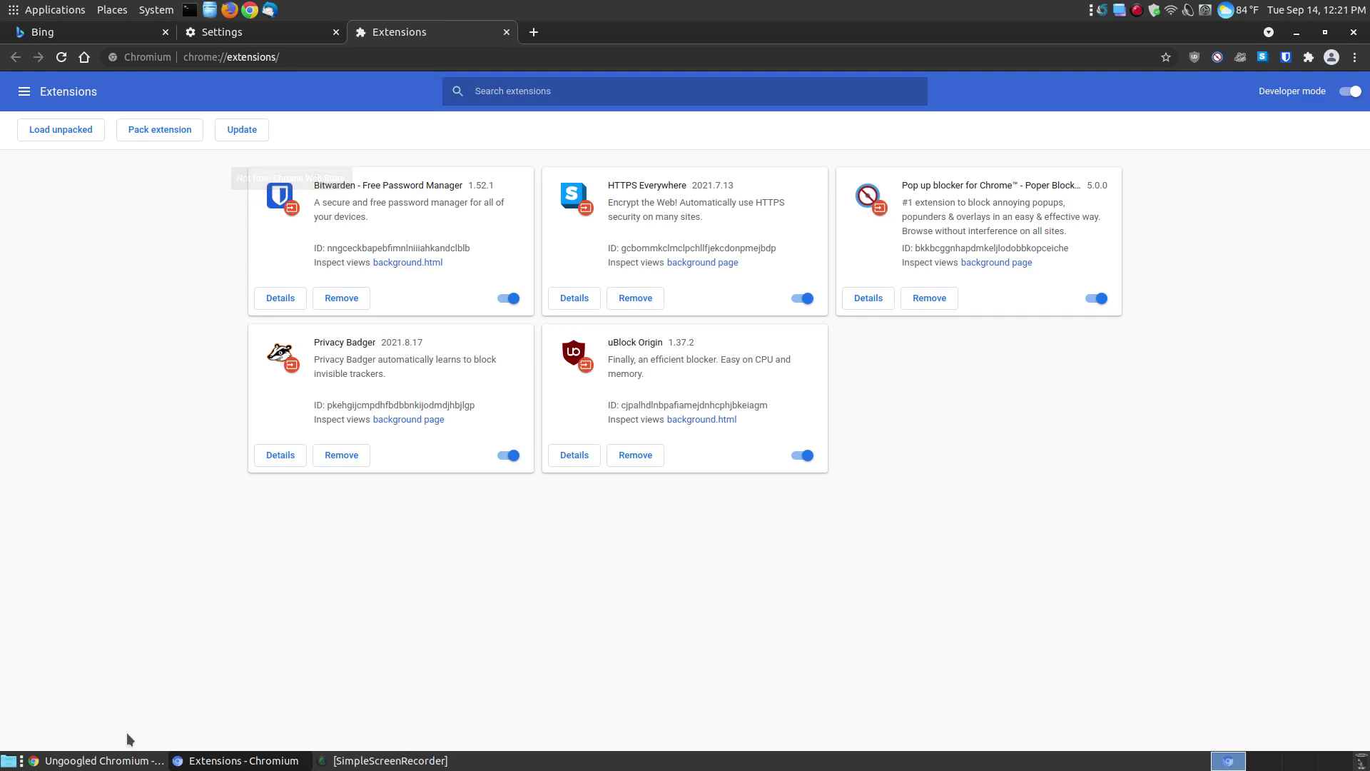
{"action": "key", "text": "alt+Tab"}
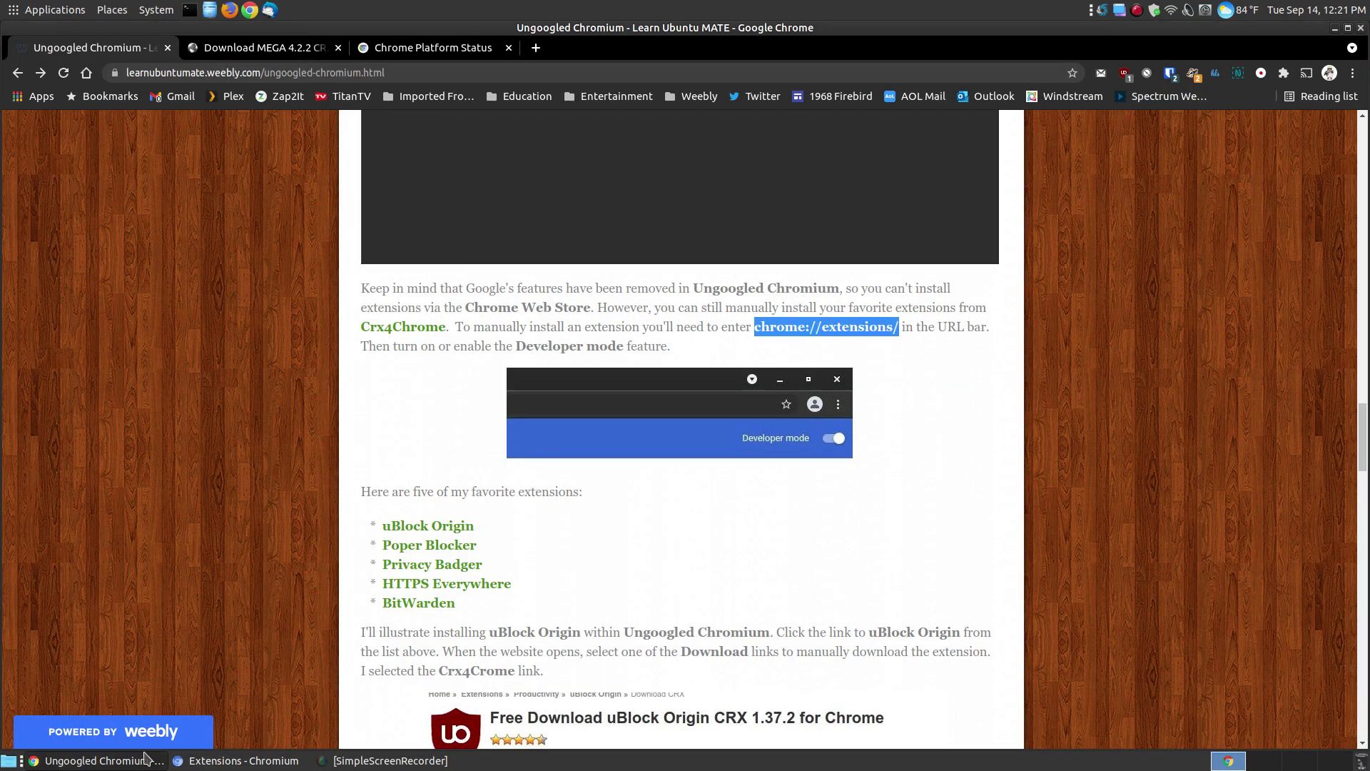
Follow the article's Crx4Chrome link to the site's home page and focus its 'Search here..' box.
{"action": "left_click", "coordinate": [416, 329]}
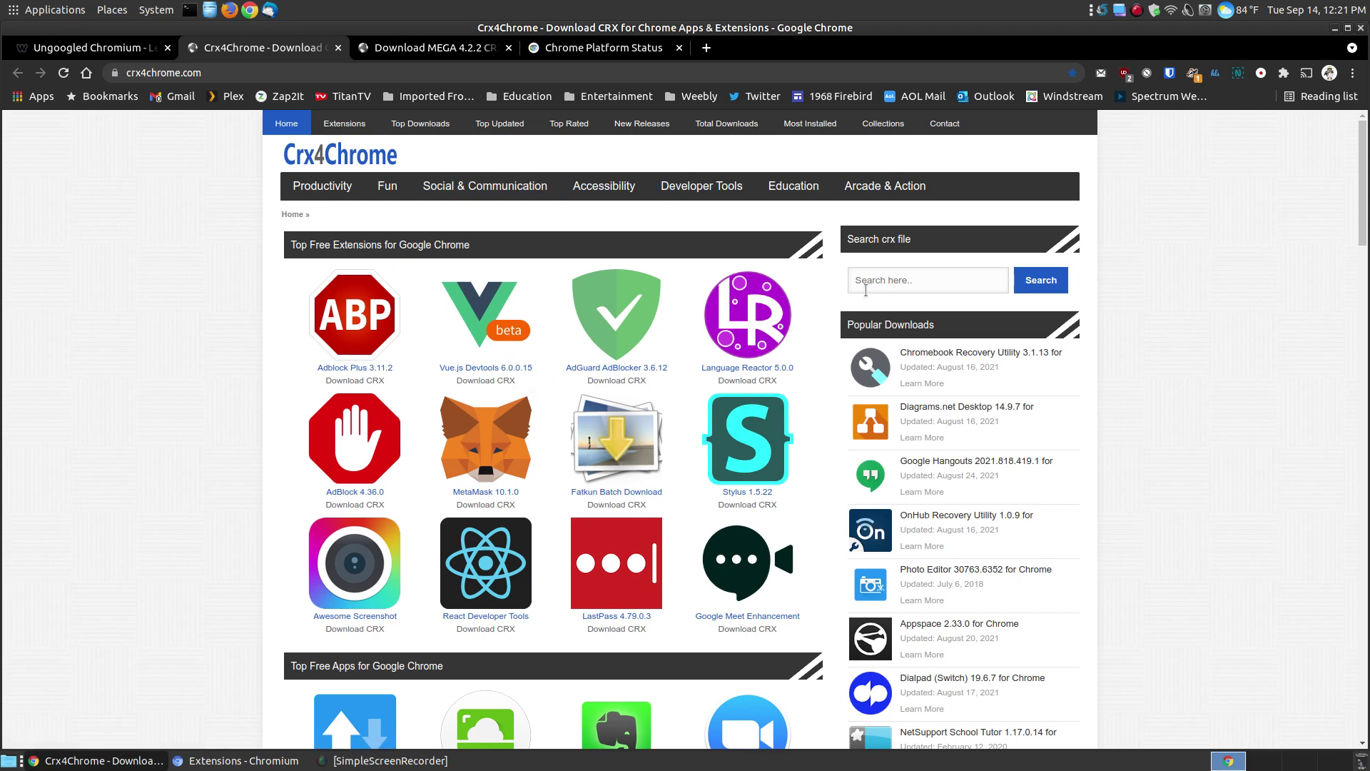
{"action": "left_click", "coordinate": [870, 273]}
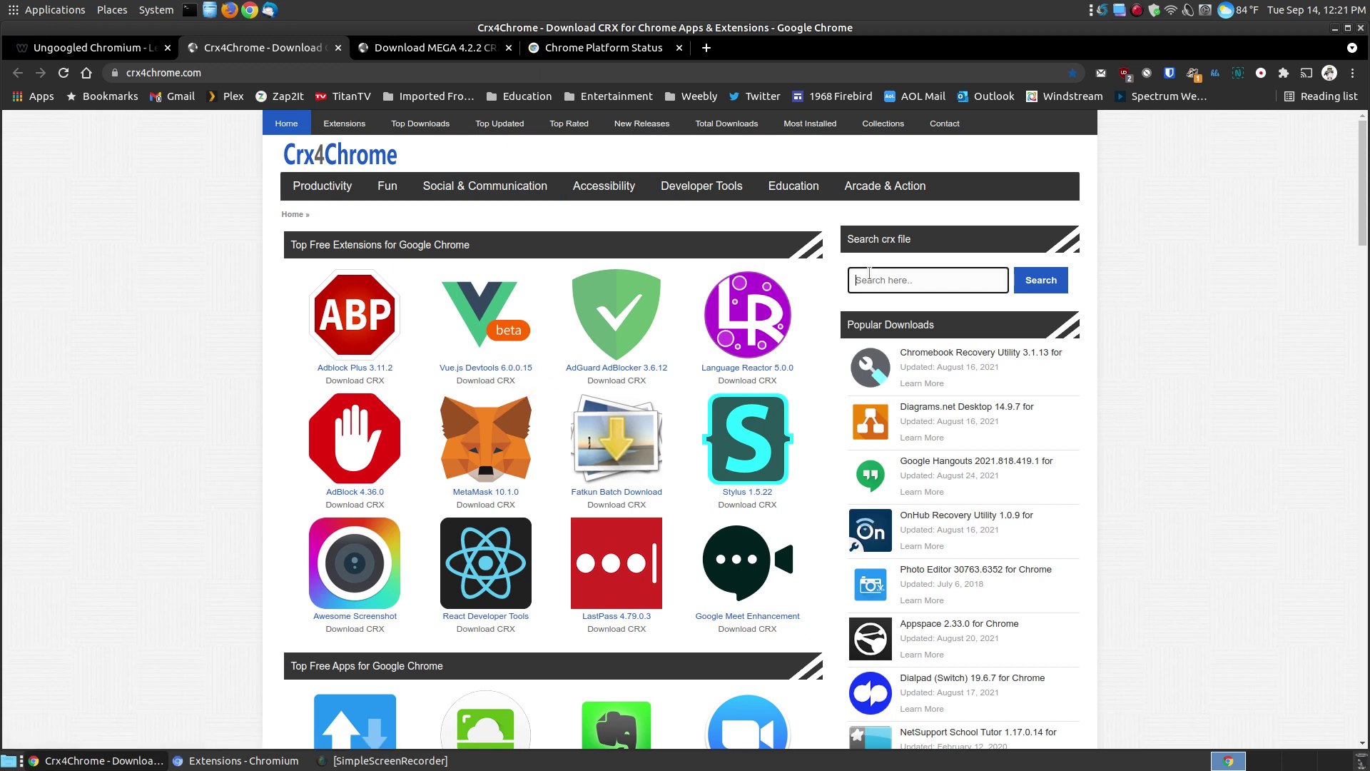
{"action": "scroll", "coordinate": [1266, 467], "scroll_direction": "down", "scroll_amount": 1}
{"action": "scroll", "coordinate": [1266, 469], "scroll_direction": "up", "scroll_amount": 1}
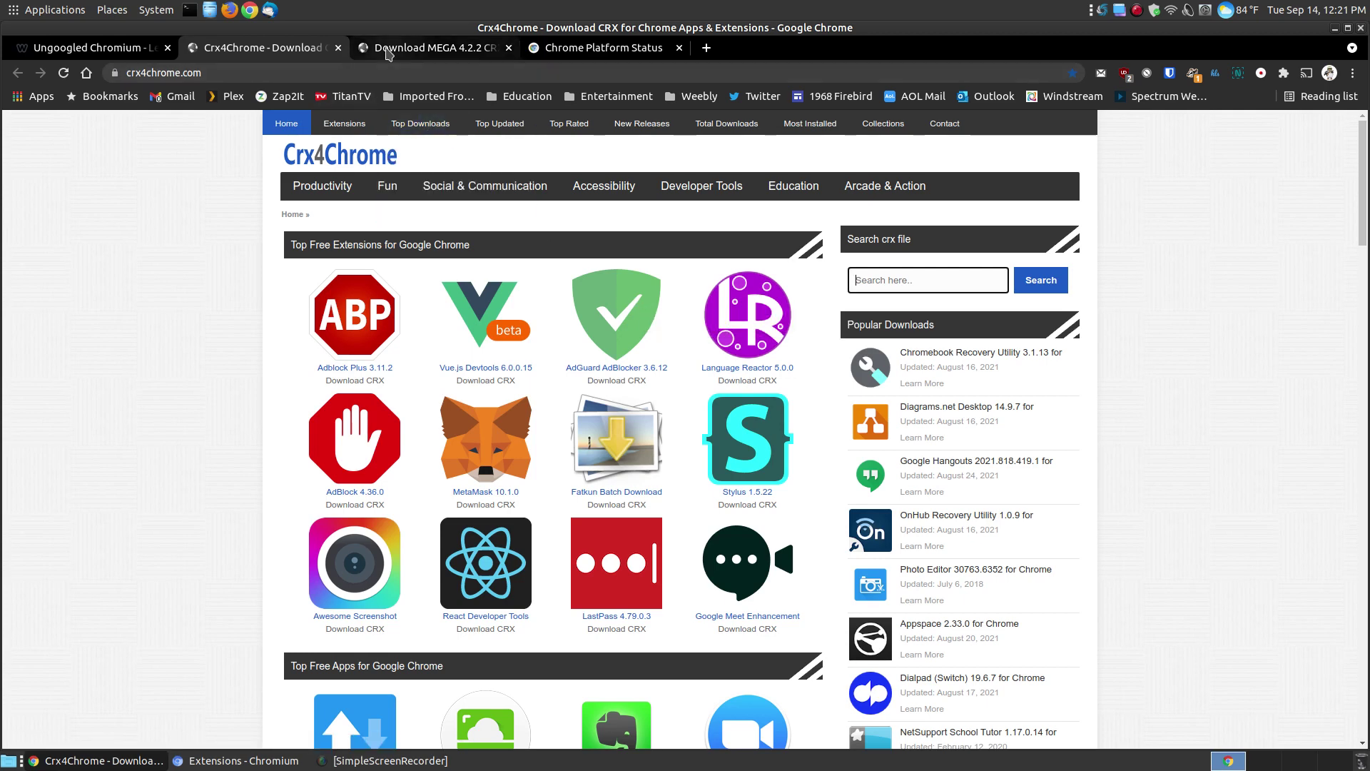
Switch to the 'Download MEGA 4.2.2' page and highlight its September 10, 2021 update date.
{"action": "left_click", "coordinate": [437, 47]}
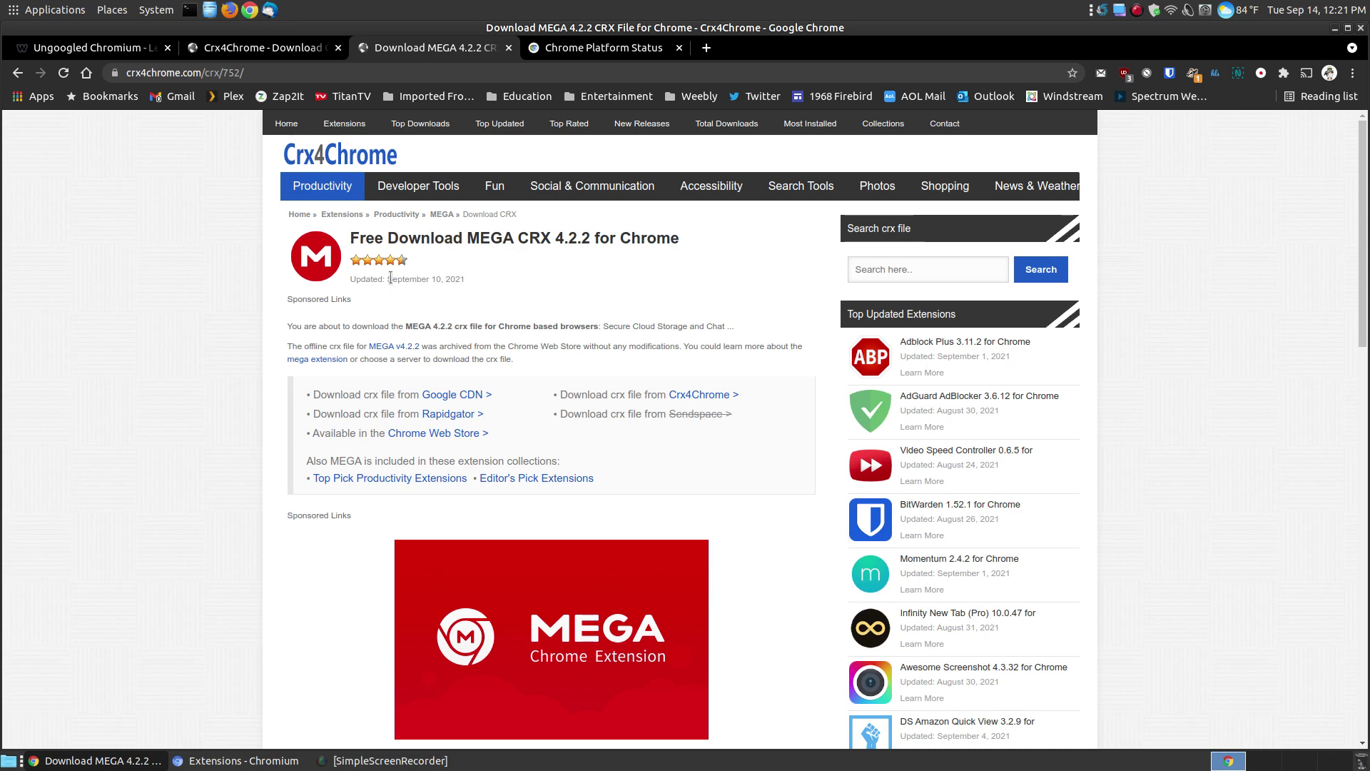
{"action": "left_click_drag", "start_coordinate": [390, 278], "coordinate": [461, 281]}
{"action": "left_click", "coordinate": [462, 293]}
Copy the MEGA 4.2.2 download page's web address from Chrome's address bar.
{"action": "left_click", "coordinate": [192, 67]}
{"action": "right_click", "coordinate": [191, 67]}
{"action": "left_click", "coordinate": [209, 141]}
Paste the address into a new Ungoogled Chromium tab, load it, and start the crx download.
{"action": "left_click", "coordinate": [235, 760]}
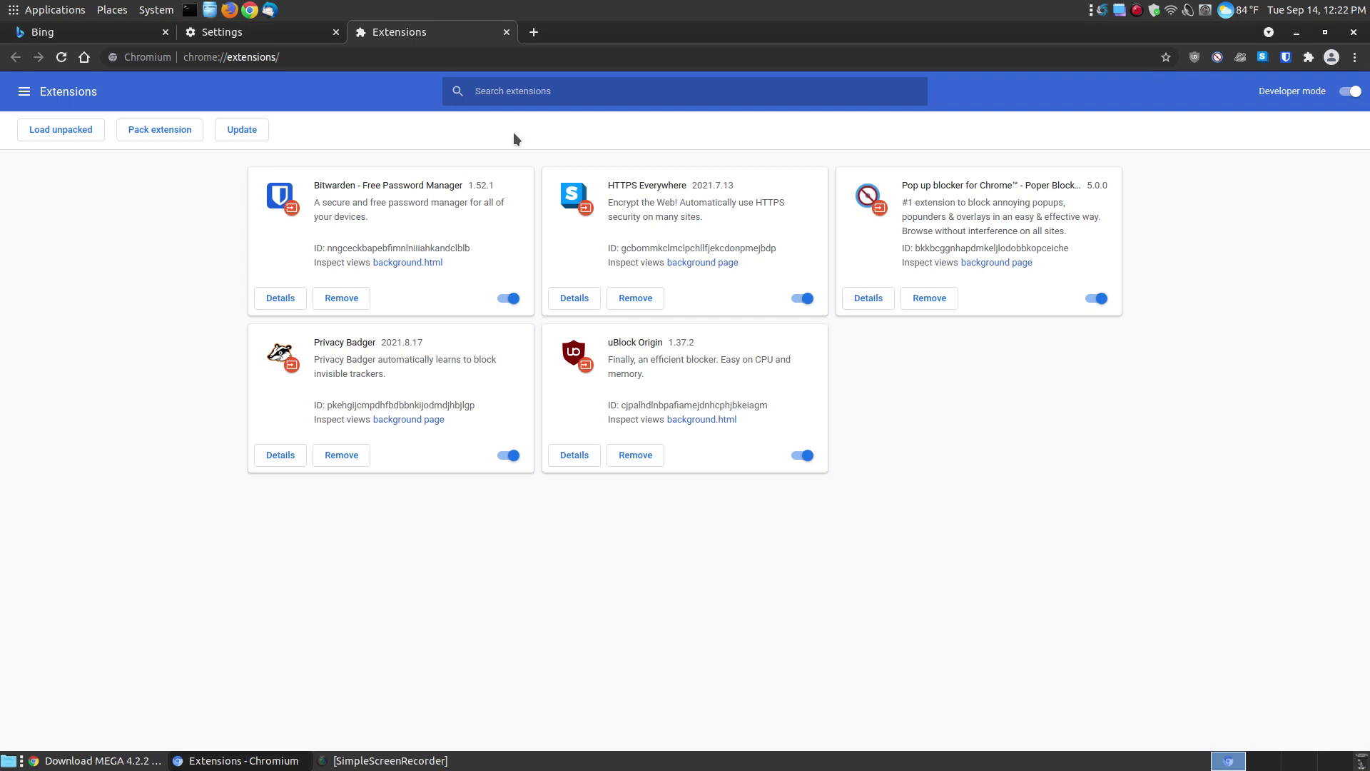
{"action": "left_click", "coordinate": [537, 33]}
{"action": "right_click", "coordinate": [448, 61]}
{"action": "left_click", "coordinate": [490, 150]}
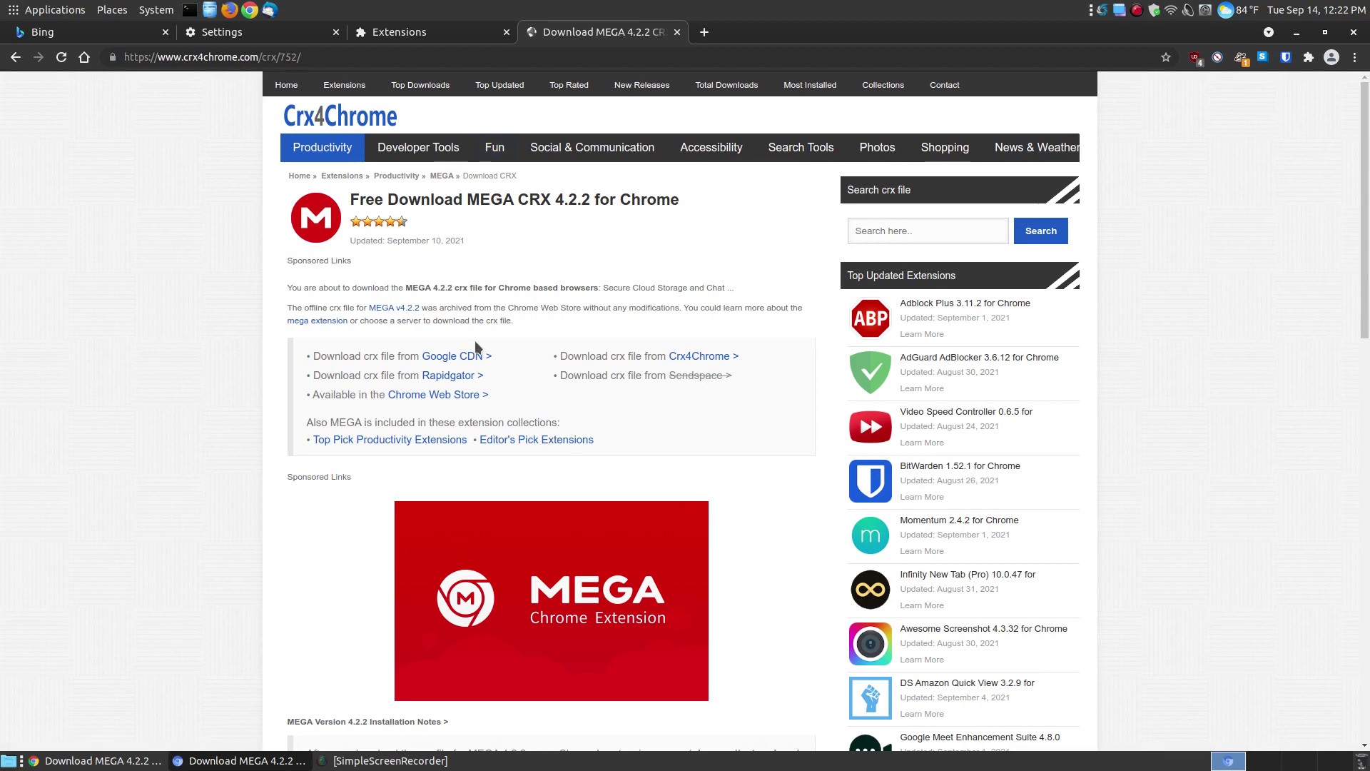
{"action": "left_click", "coordinate": [697, 355]}
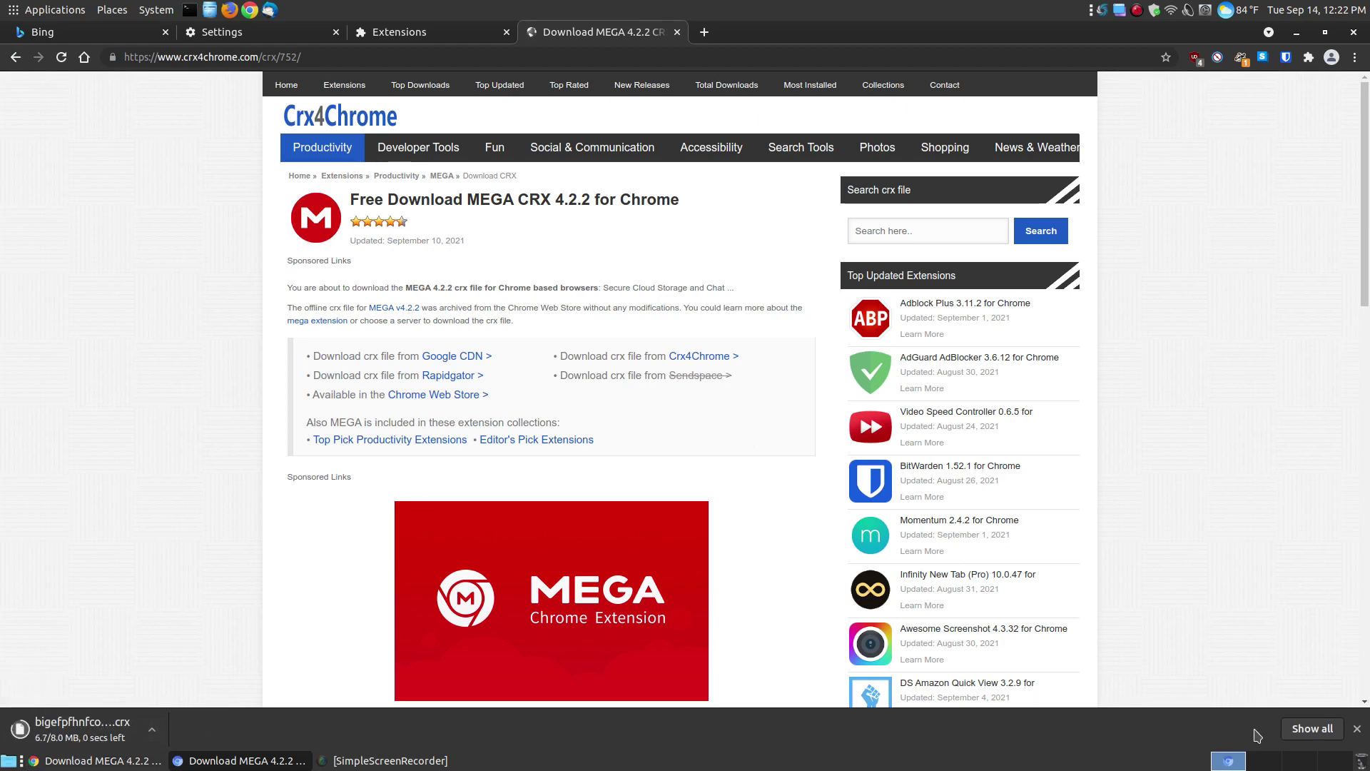
Show all downloads and dismiss the warning that extensions can't be added from here.
{"action": "left_click", "coordinate": [1312, 728]}
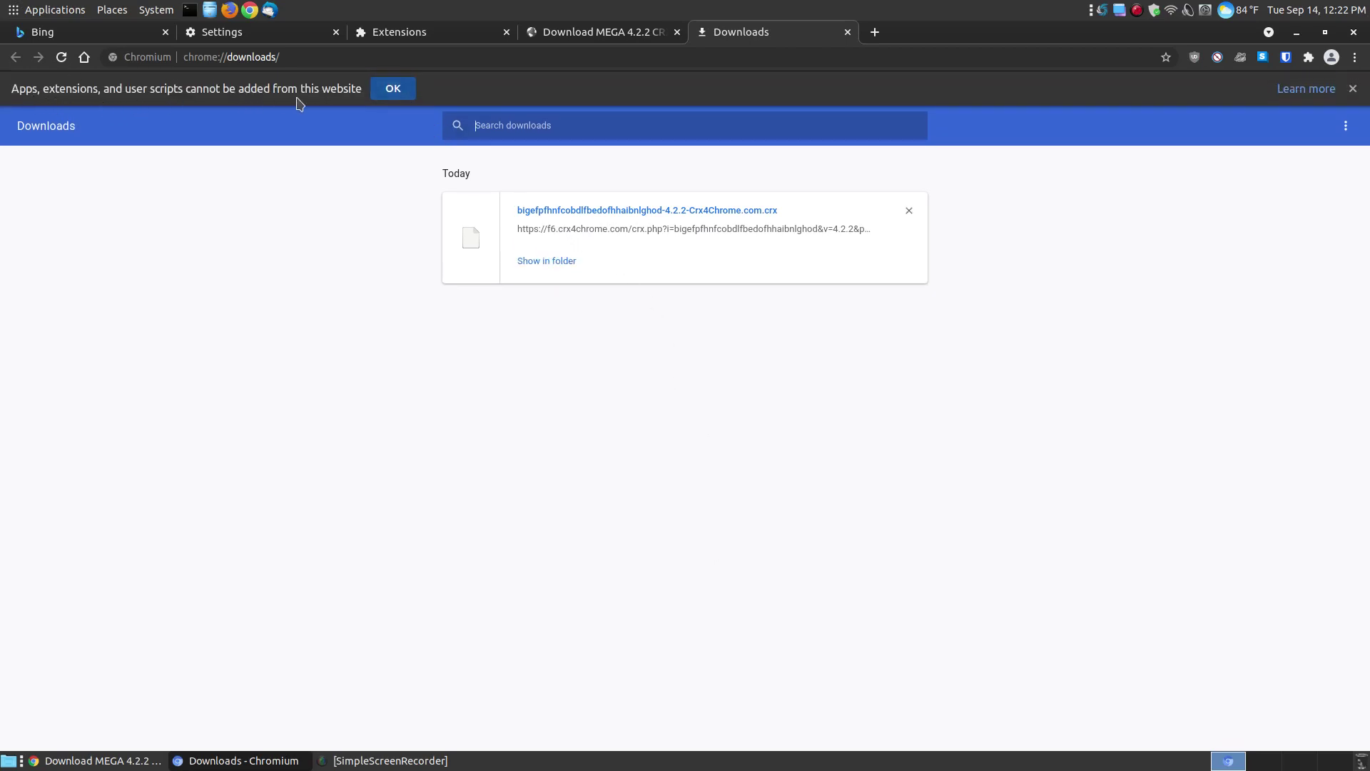
{"action": "left_click", "coordinate": [392, 90]}
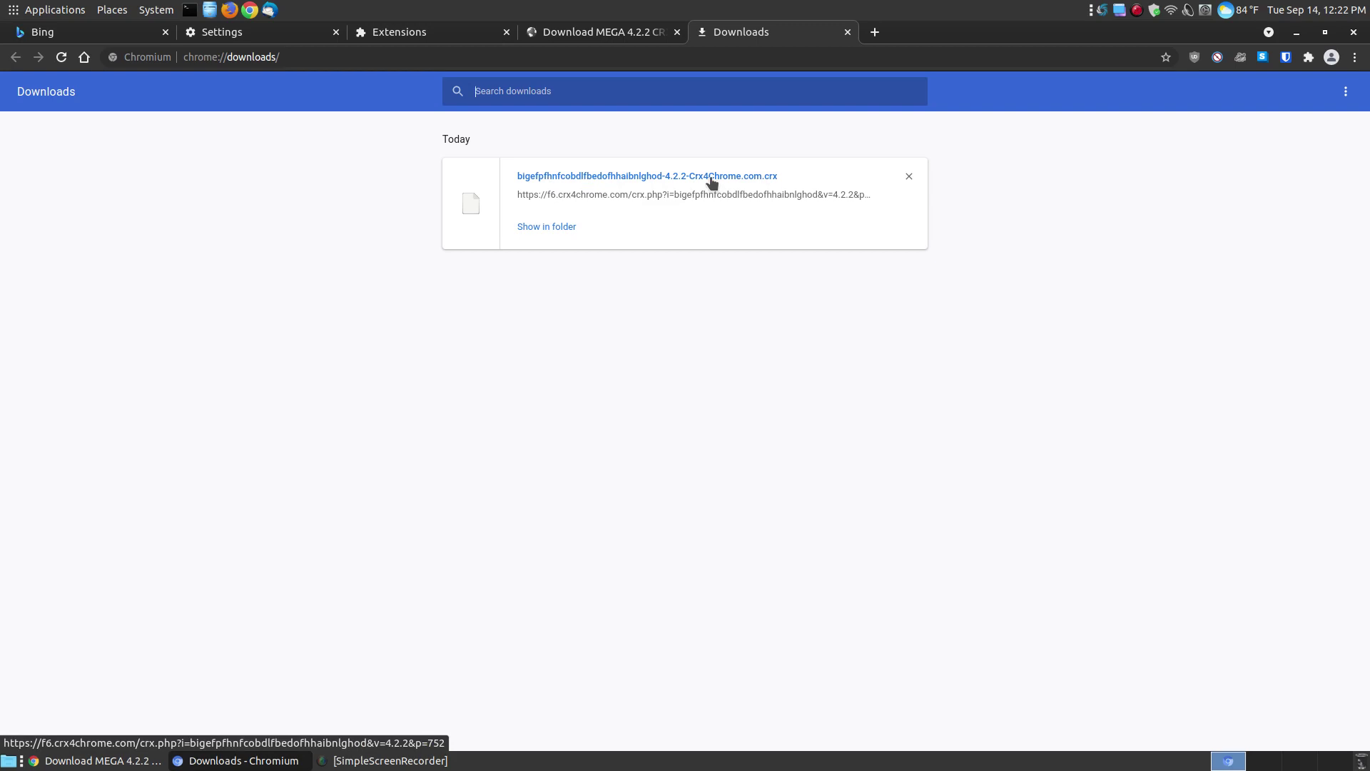
Reveal the MEGA crx in its Downloads folder, then remove its entry from the download list.
{"action": "left_click", "coordinate": [537, 226]}
{"action": "left_click", "coordinate": [500, 761]}
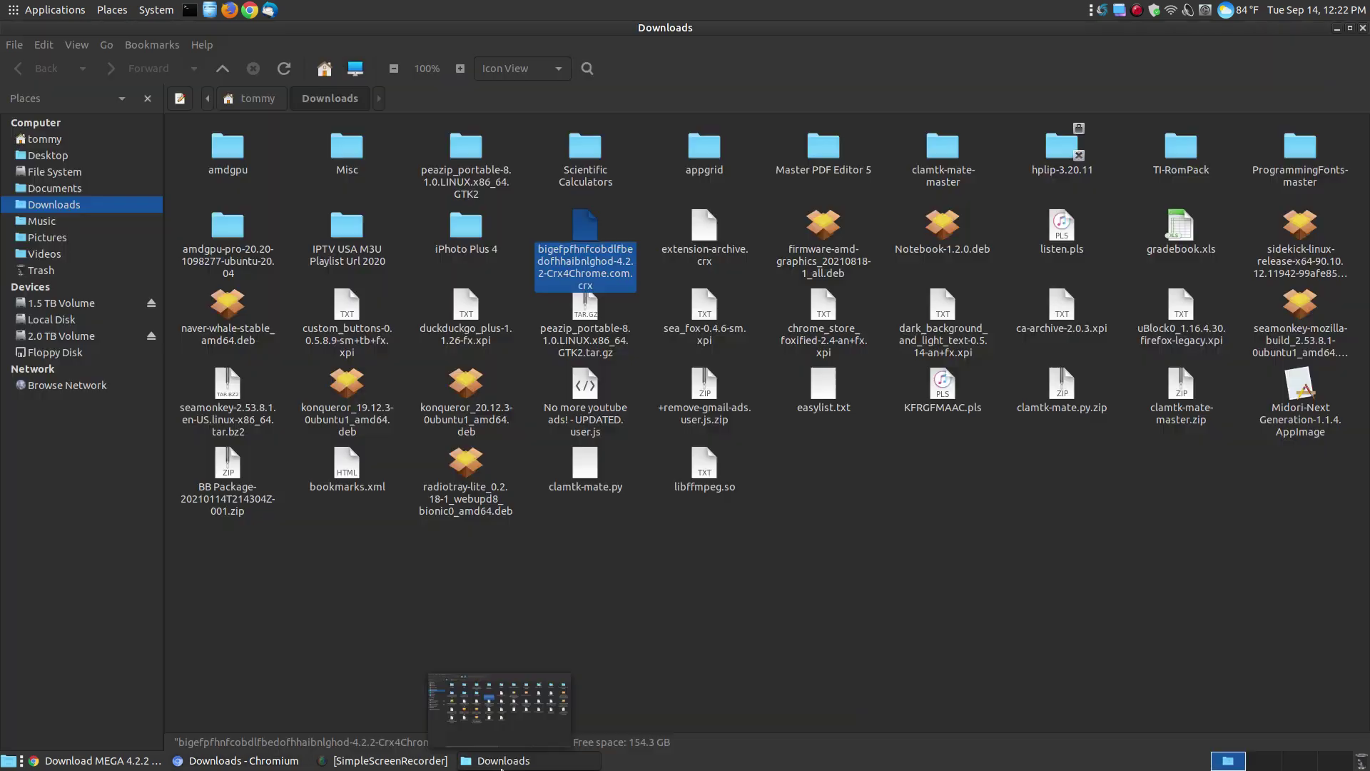
{"action": "left_click", "coordinate": [199, 761]}
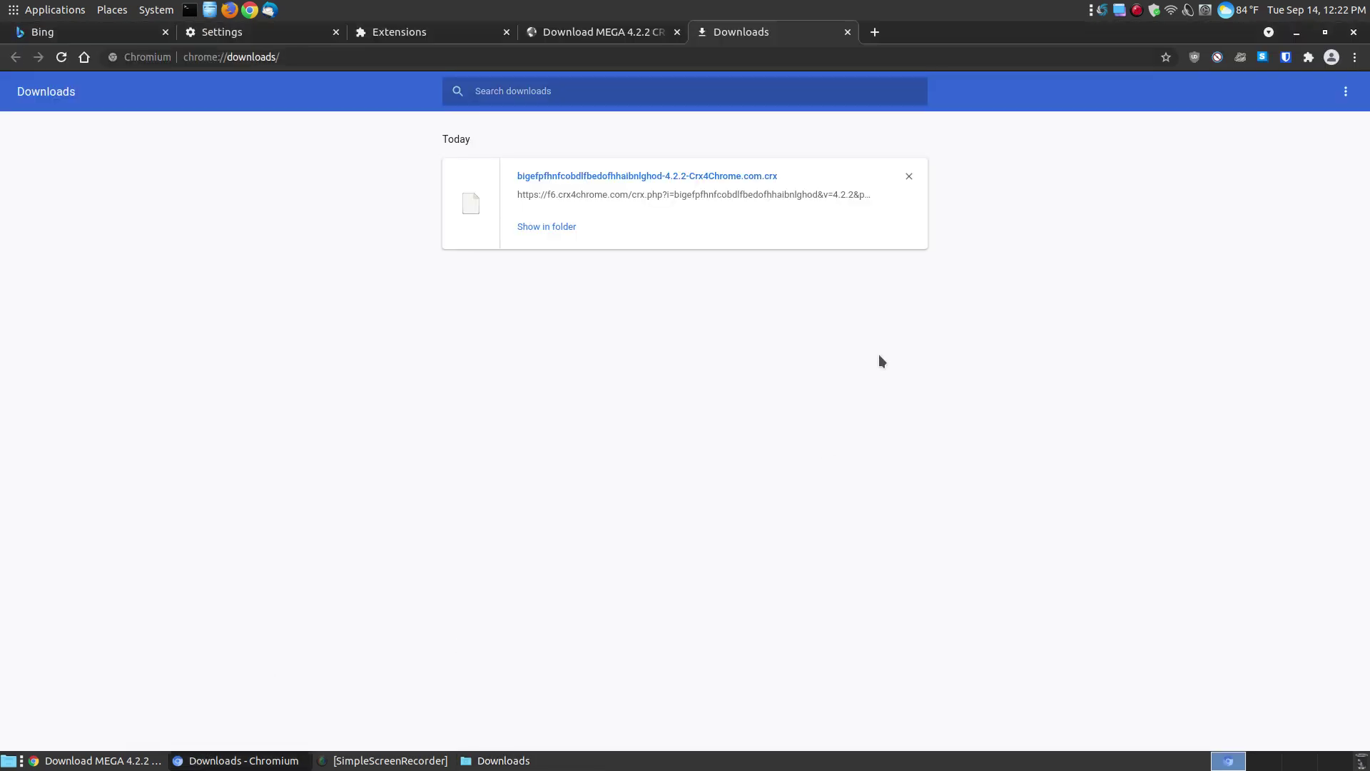
{"action": "left_click", "coordinate": [908, 183]}
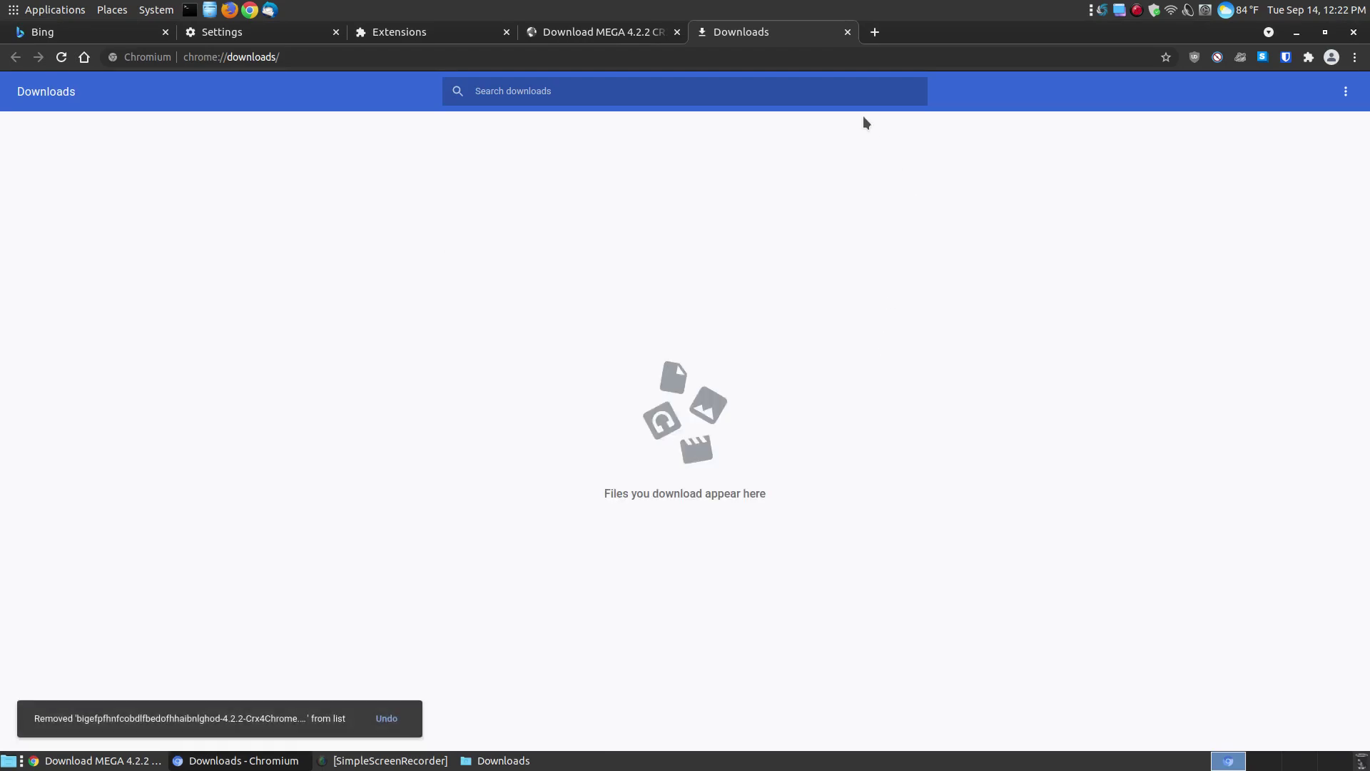
Close the Downloads, MEGA, Settings and Bing tabs, leaving only Extensions open.
{"action": "left_click", "coordinate": [848, 32]}
{"action": "left_click", "coordinate": [677, 32]}
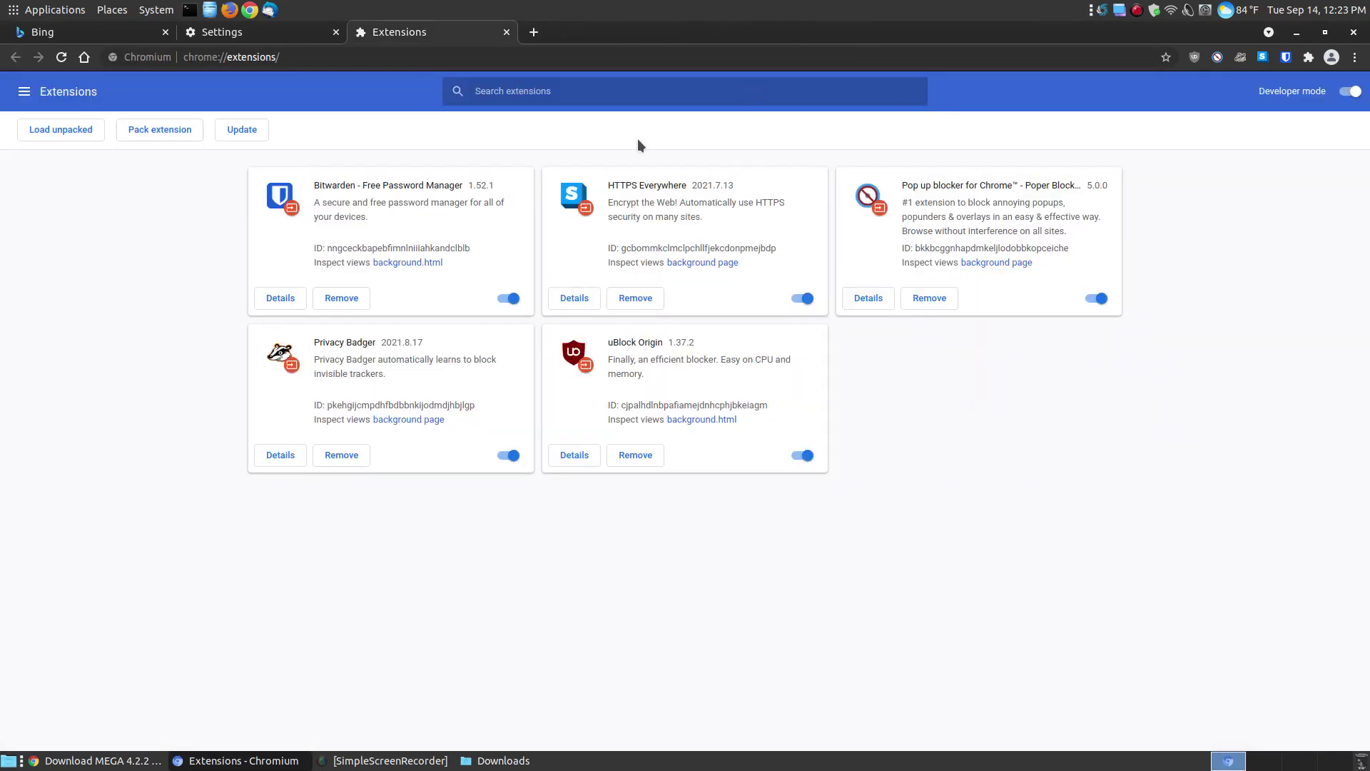
{"action": "left_click", "coordinate": [275, 34]}
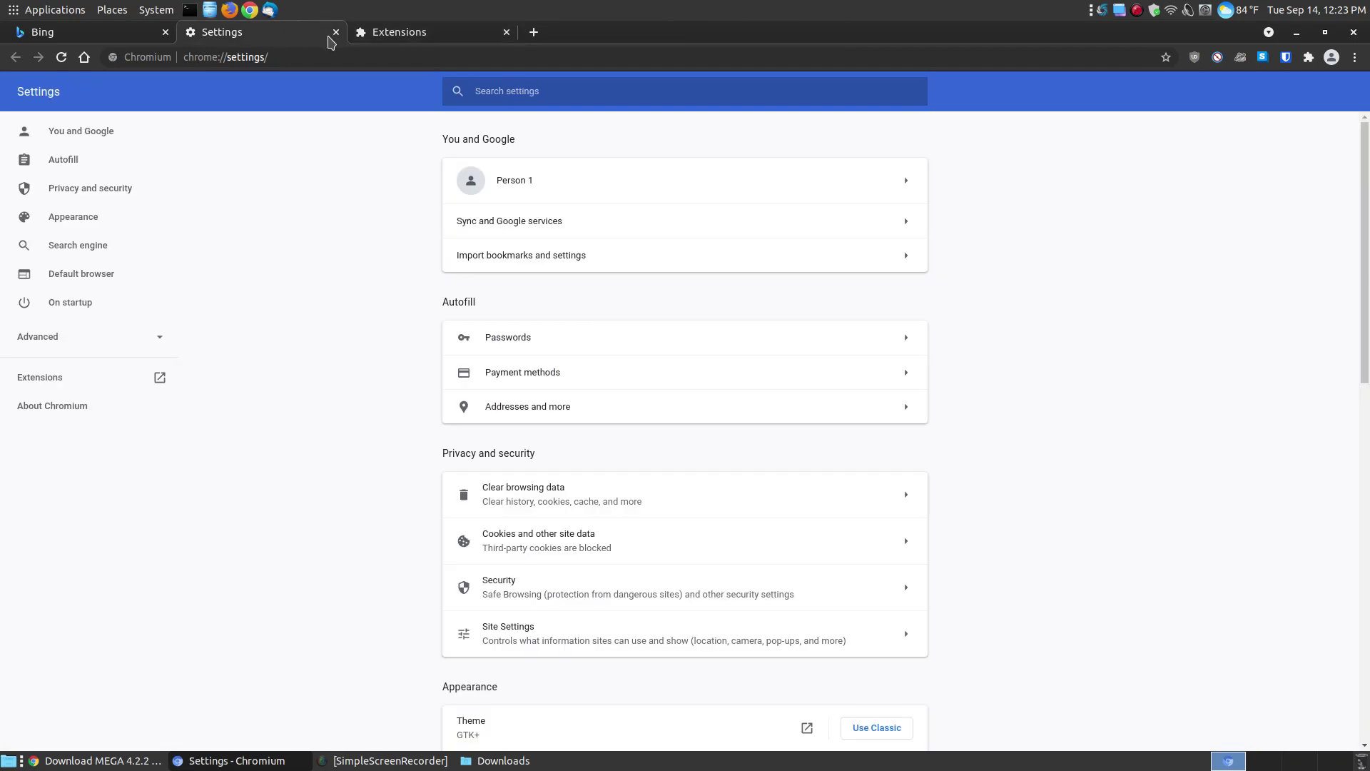
{"action": "left_click", "coordinate": [336, 33]}
{"action": "left_click", "coordinate": [80, 36]}
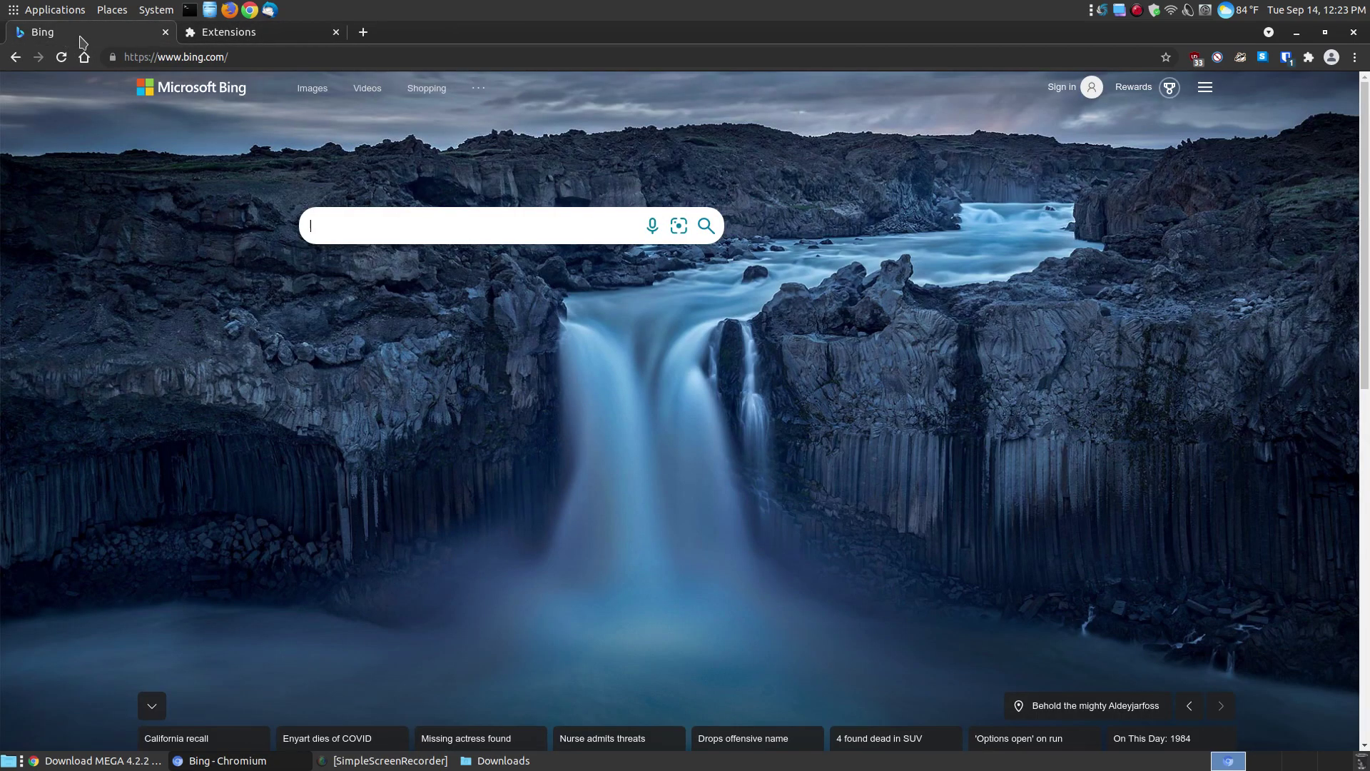
{"action": "left_click", "coordinate": [164, 33]}
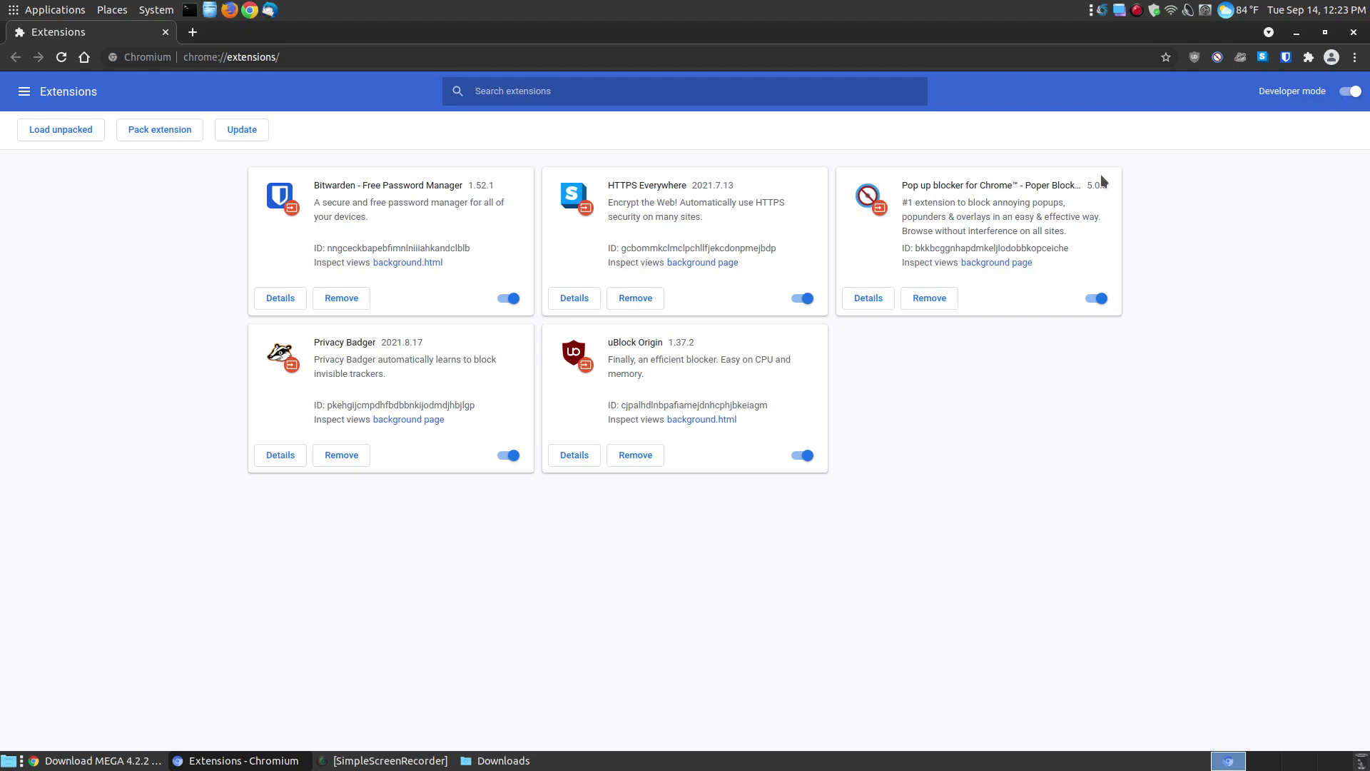
Drag the MEGA .crx from the Caja Downloads window onto chrome://extensions and confirm Add extension.
{"action": "left_click", "coordinate": [503, 760]}
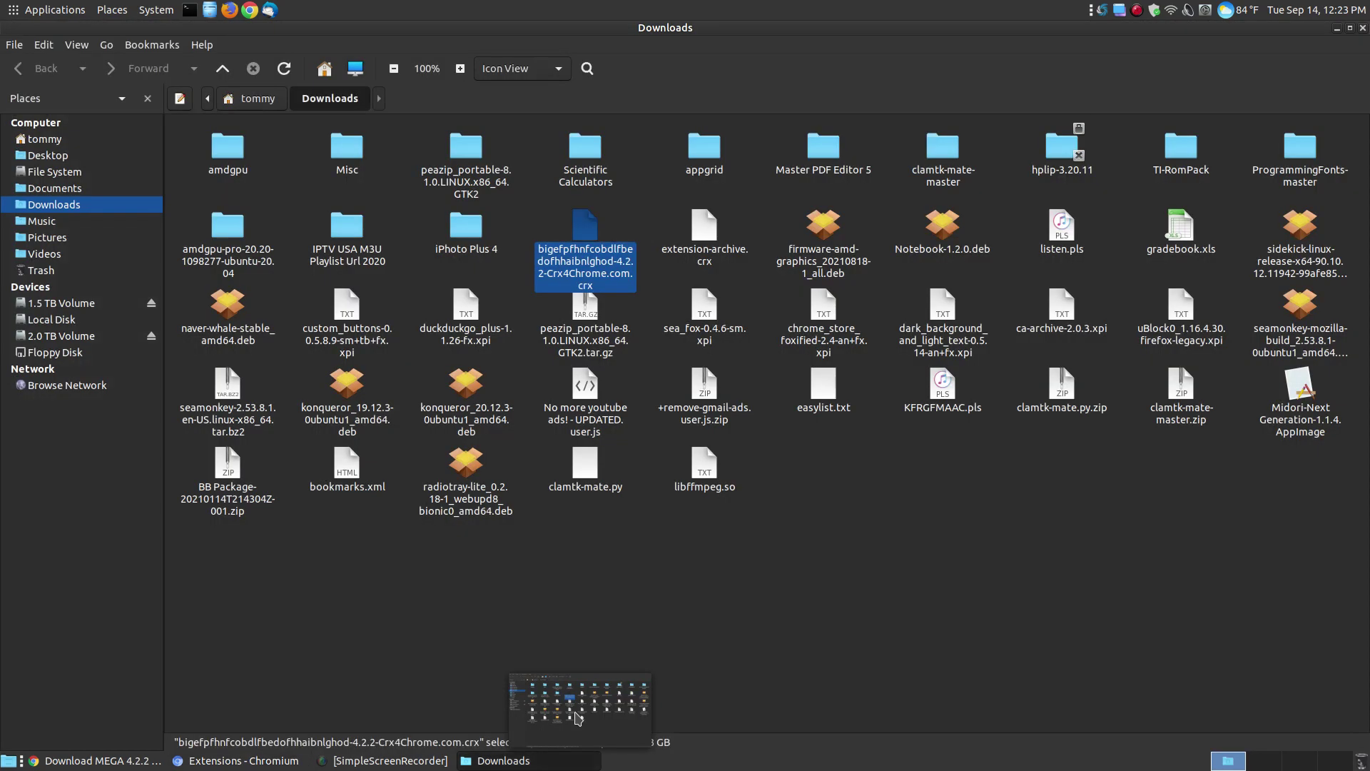
{"action": "left_click", "coordinate": [1349, 28]}
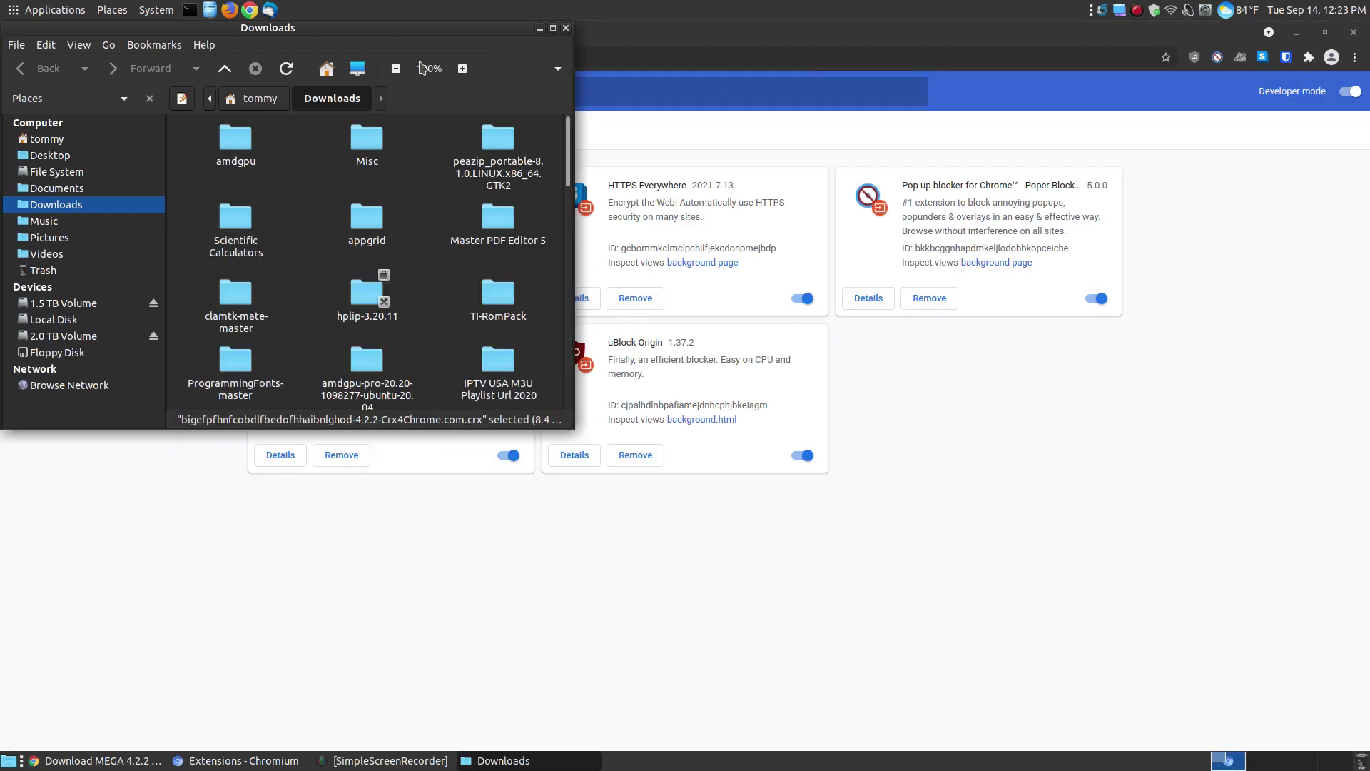
{"action": "left_click_drag", "start_coordinate": [345, 37], "coordinate": [1116, 138]}
{"action": "scroll", "coordinate": [1197, 366], "scroll_direction": "down", "scroll_amount": 3}
{"action": "scroll", "coordinate": [1196, 367], "scroll_direction": "down", "scroll_amount": 1}
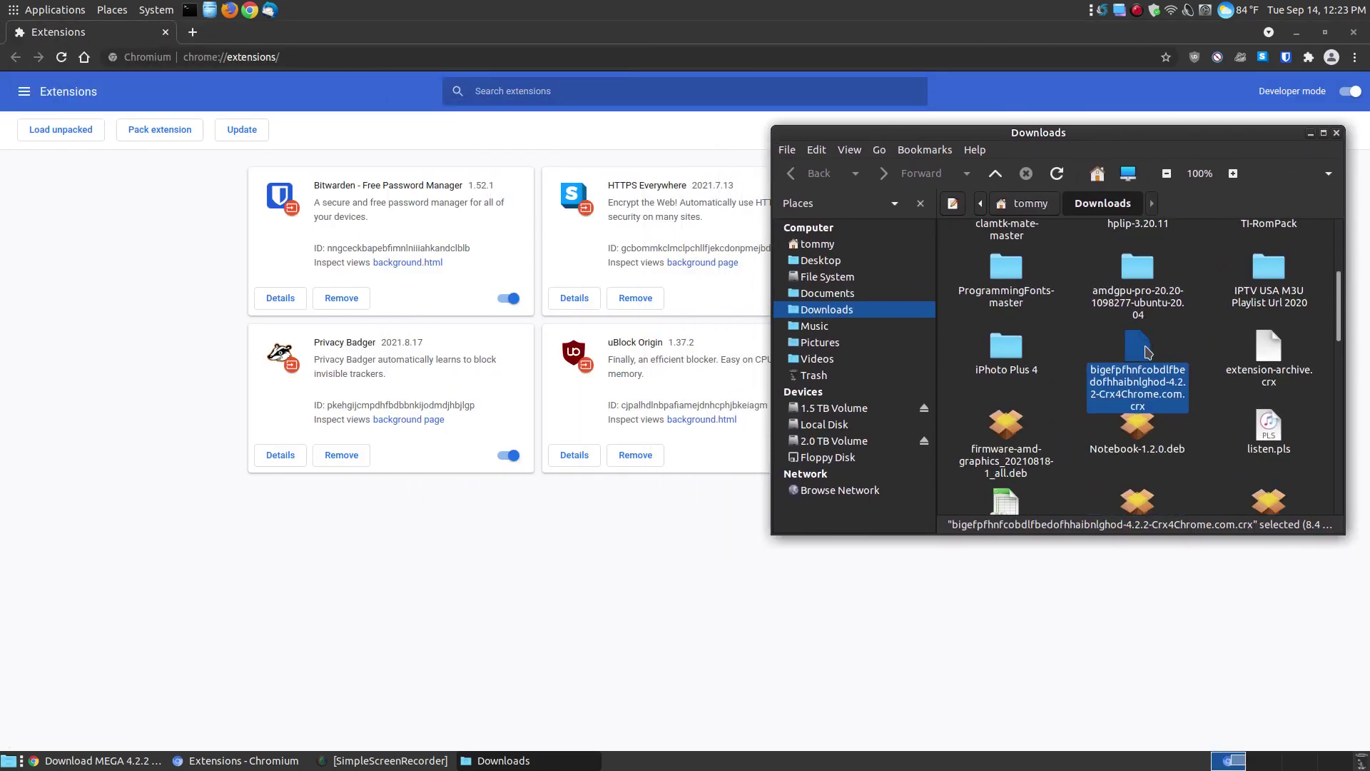
{"action": "left_click_drag", "start_coordinate": [1144, 350], "coordinate": [650, 384]}
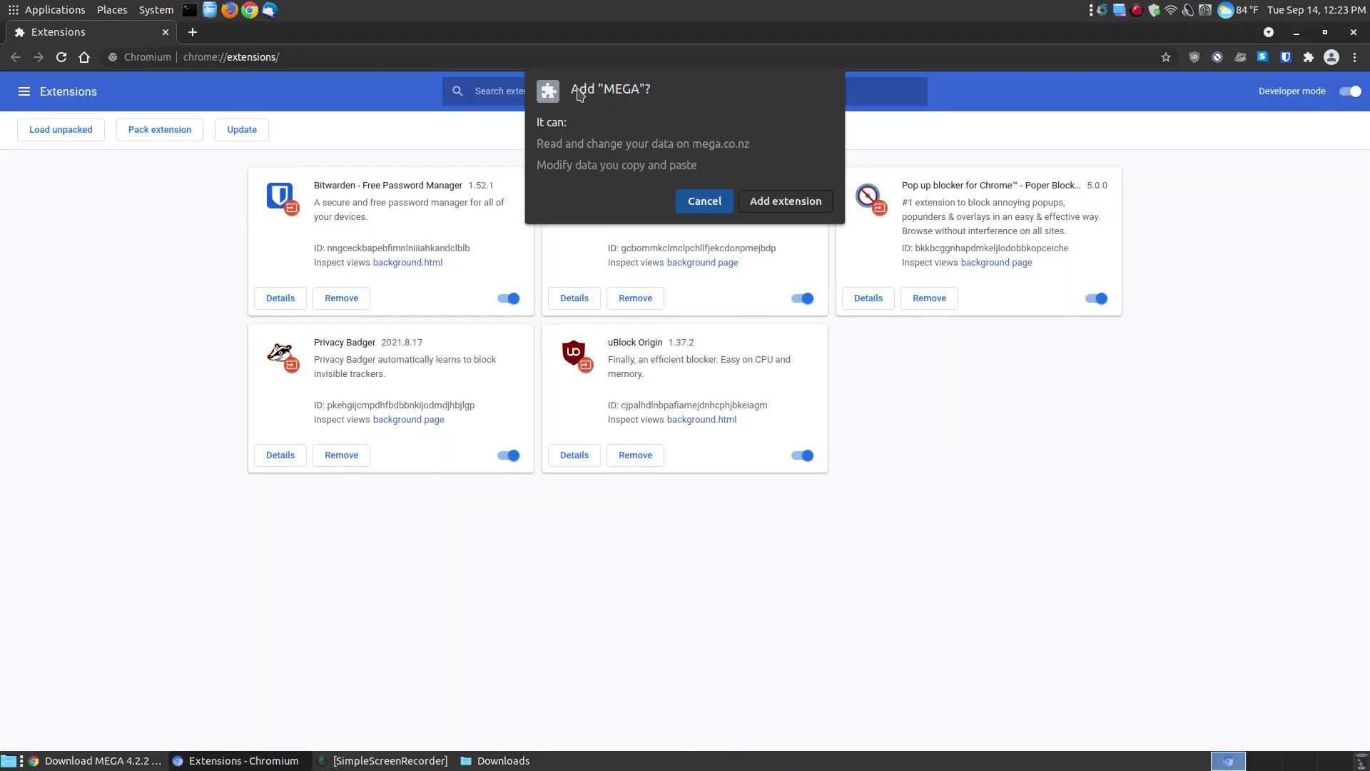
{"action": "left_click", "coordinate": [771, 202]}
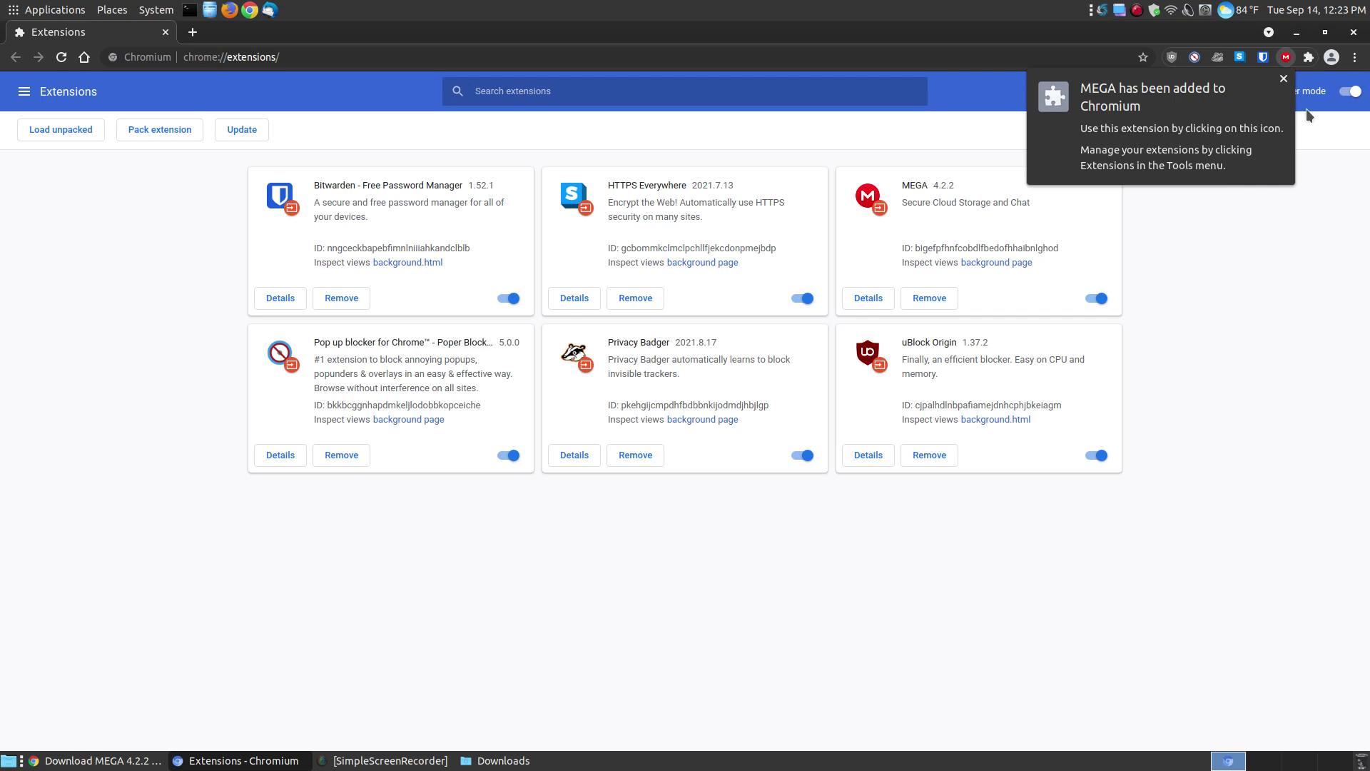
Dismiss the MEGA added notice and pin MEGA to the toolbar from the Extensions menu.
{"action": "left_click", "coordinate": [1284, 79]}
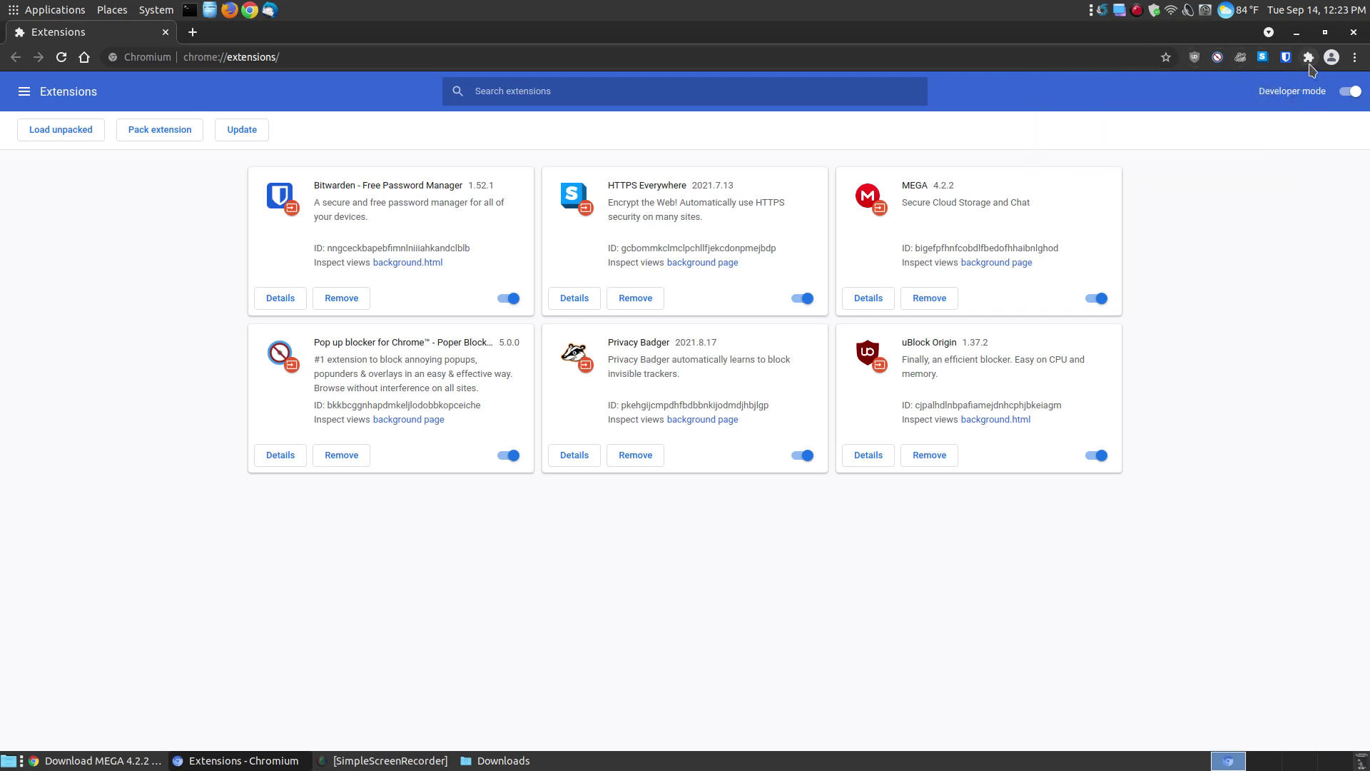
{"action": "left_click", "coordinate": [1309, 57]}
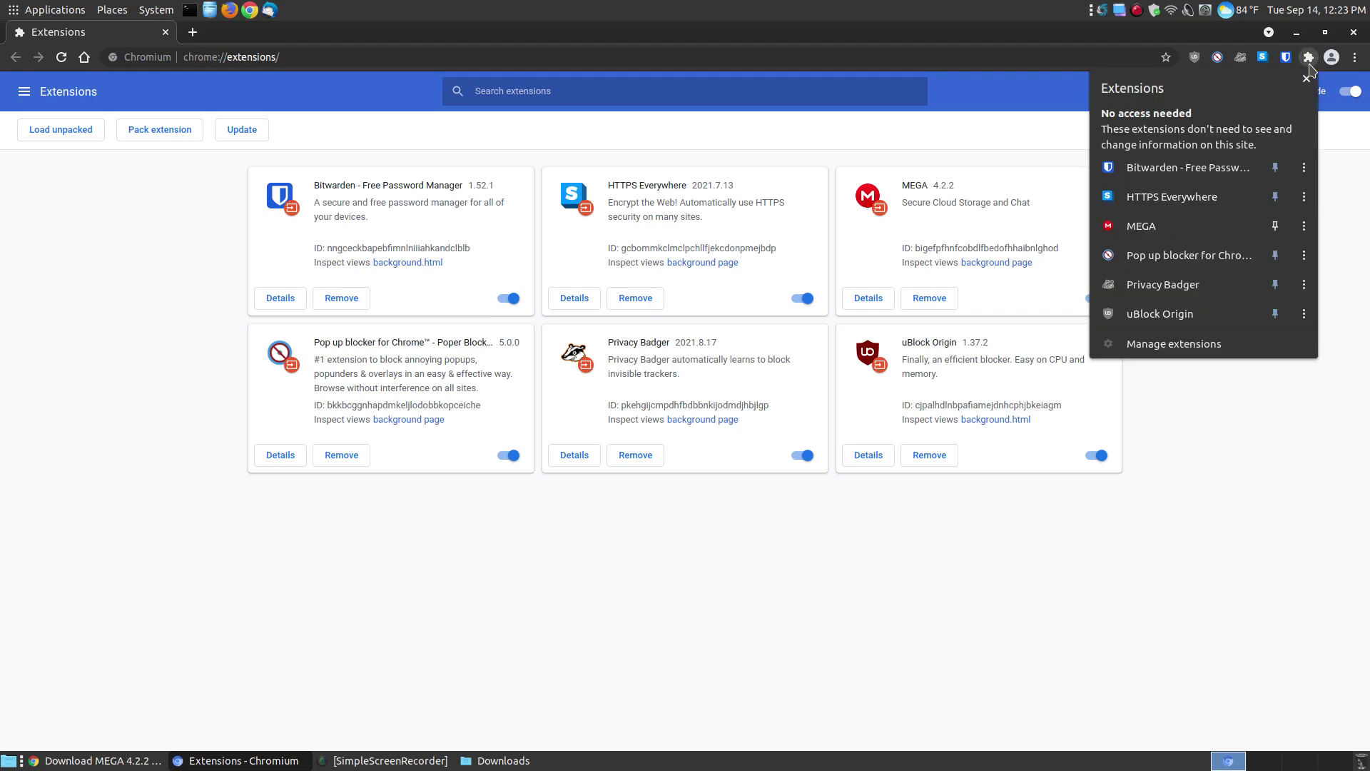
{"action": "left_click", "coordinate": [1275, 225]}
{"action": "left_click", "coordinate": [1267, 389]}
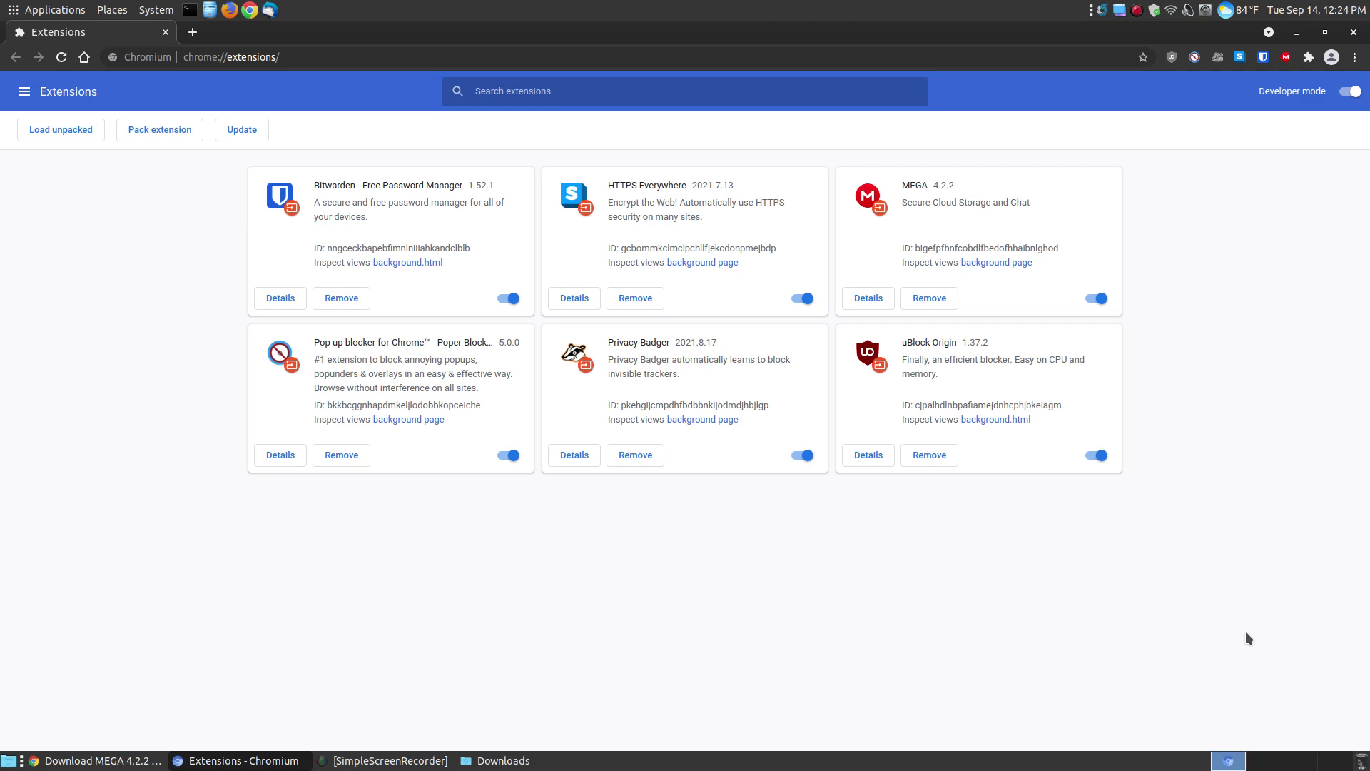
Browse MEGA's Details page, then remove MEGA 4.2.2 and confirm the removal.
{"action": "left_click", "coordinate": [865, 307]}
{"action": "scroll", "coordinate": [1012, 461], "scroll_direction": "down", "scroll_amount": 5}
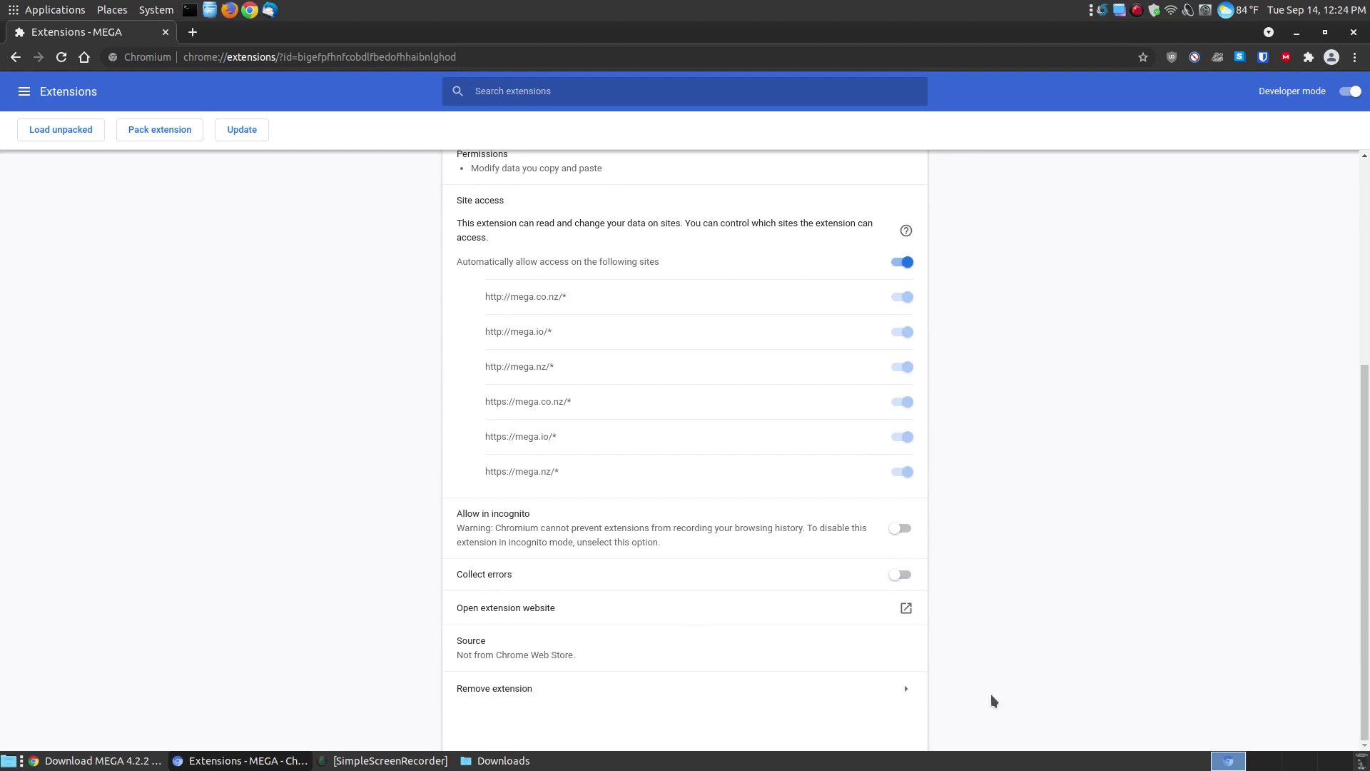
{"action": "scroll", "coordinate": [1072, 532], "scroll_direction": "up", "scroll_amount": 3}
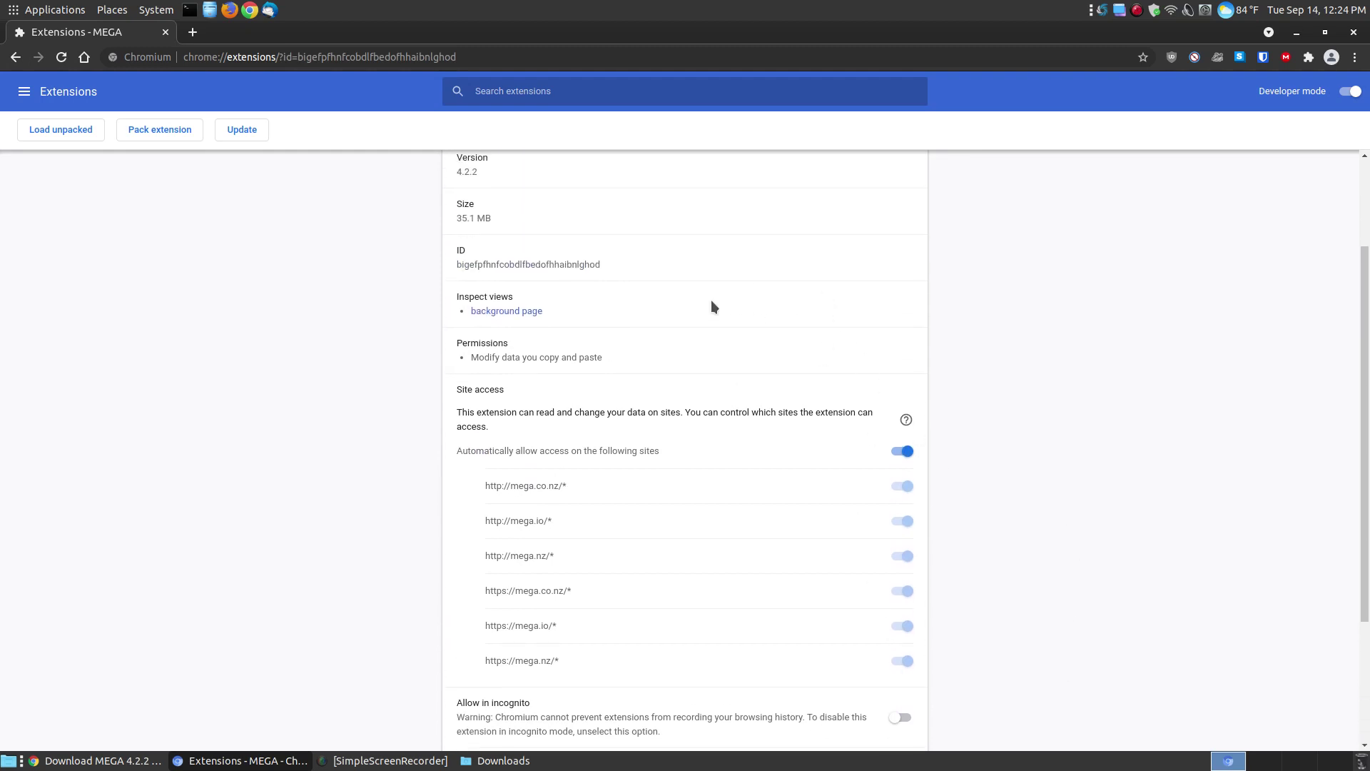
{"action": "scroll", "coordinate": [972, 365], "scroll_direction": "up", "scroll_amount": 2}
{"action": "left_click", "coordinate": [15, 57]}
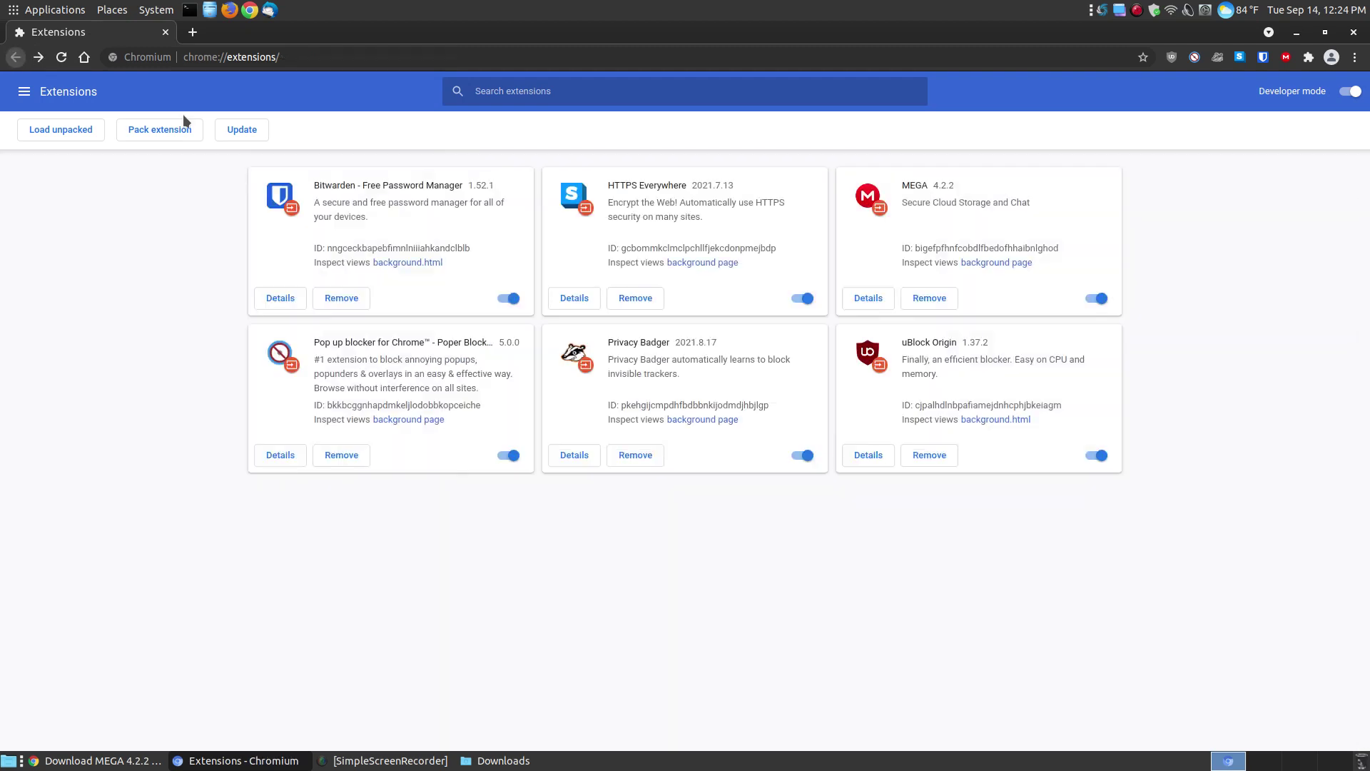
{"action": "left_click", "coordinate": [922, 300]}
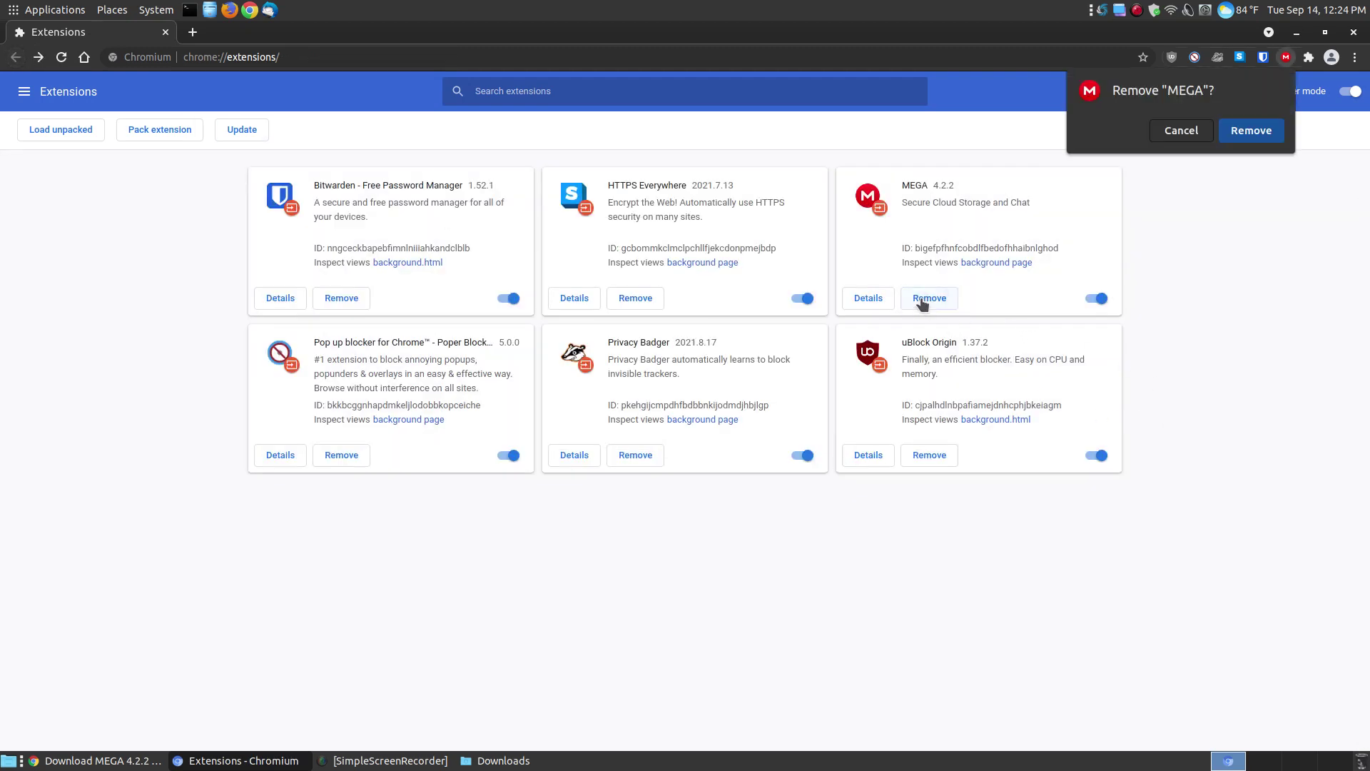
{"action": "left_click", "coordinate": [1249, 132]}
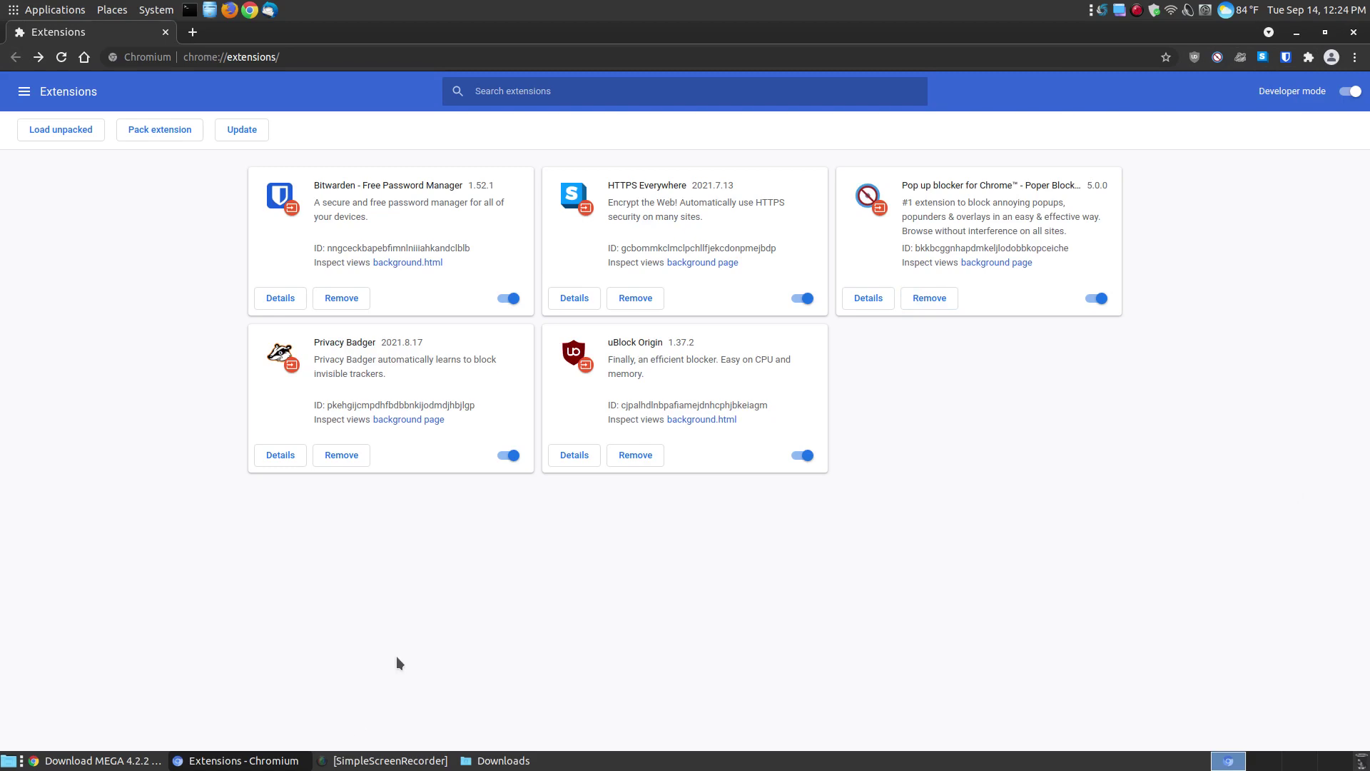
Close Chrome's Download MEGA, Chrome Platform Status and Crx4Chrome tabs, then return to Chromium's Extensions page.
{"action": "left_click", "coordinate": [100, 760]}
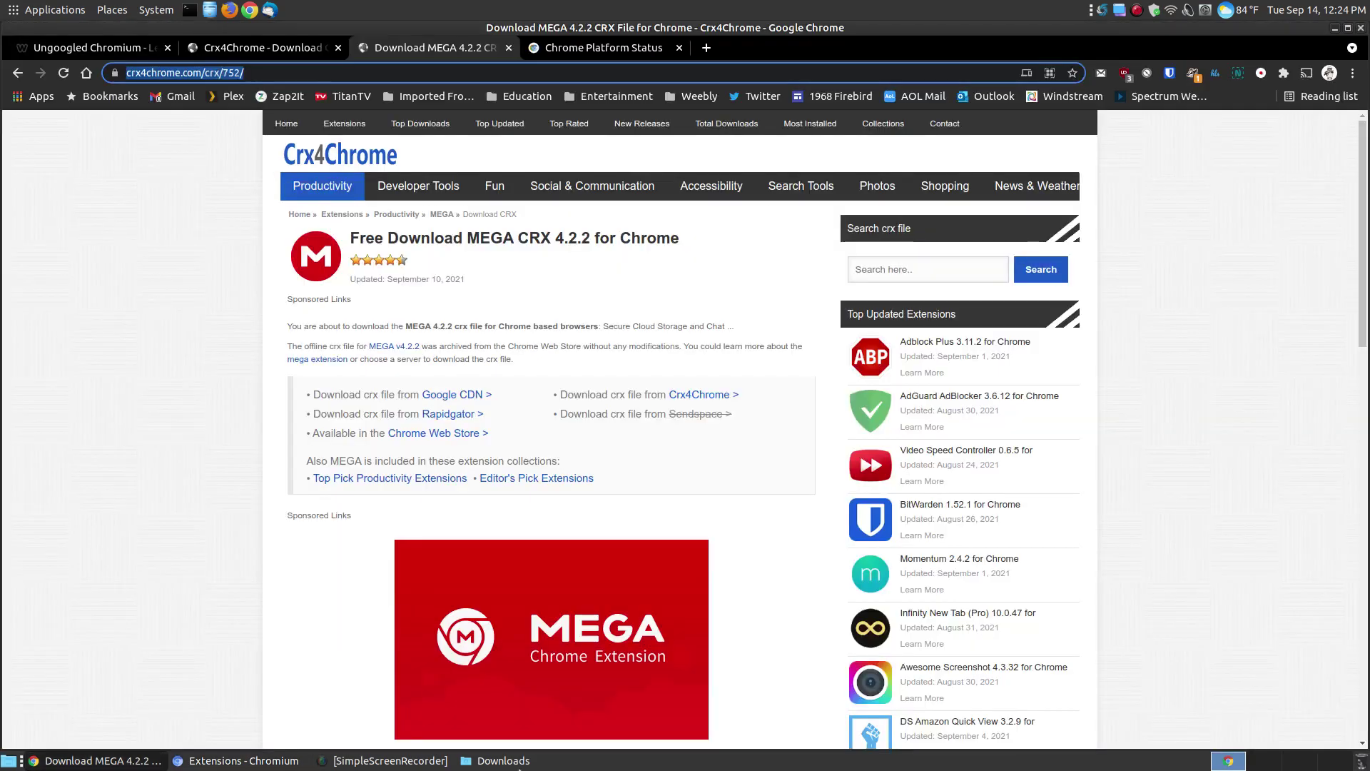
{"action": "left_click", "coordinate": [508, 47]}
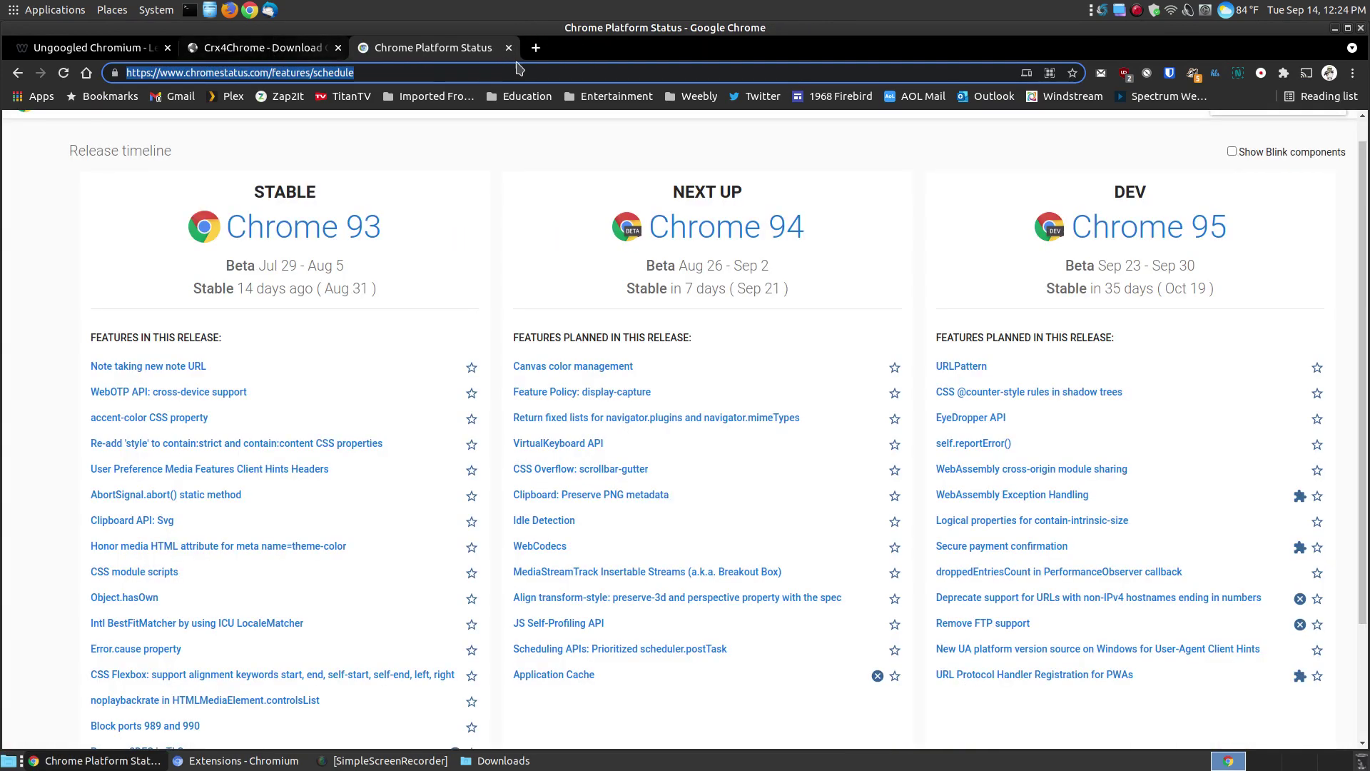
{"action": "left_click", "coordinate": [508, 47]}
{"action": "left_click_drag", "start_coordinate": [261, 73], "coordinate": [190, 74]}
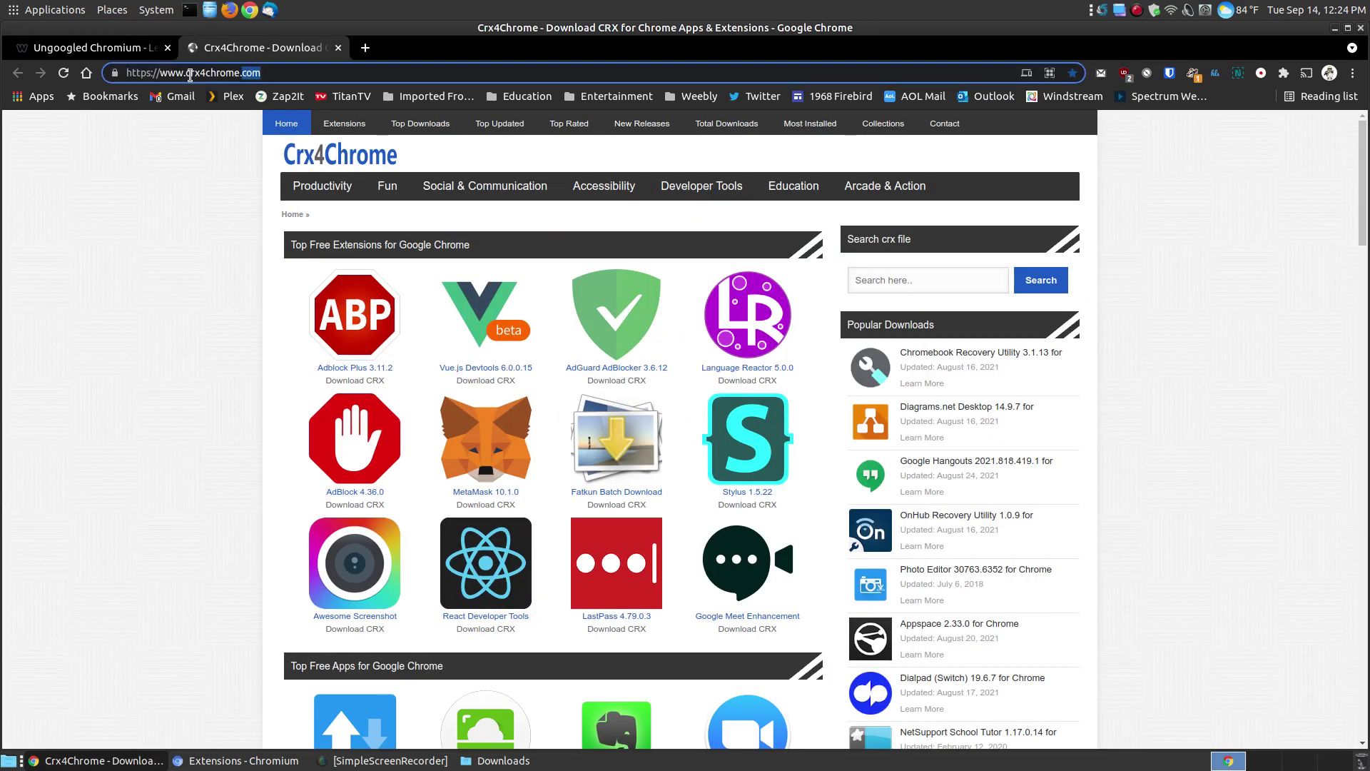
{"action": "left_click", "coordinate": [338, 47]}
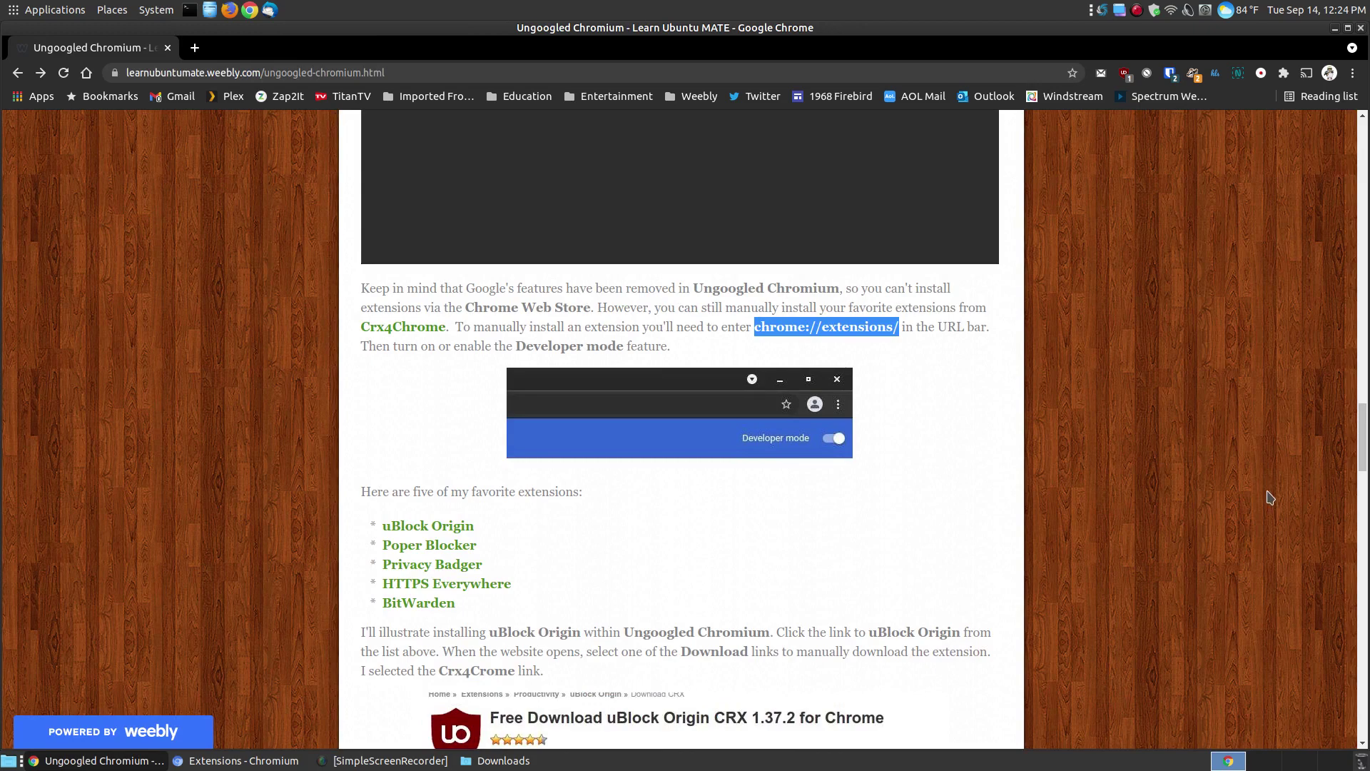
{"action": "scroll", "coordinate": [1271, 498], "scroll_direction": "down", "scroll_amount": 3}
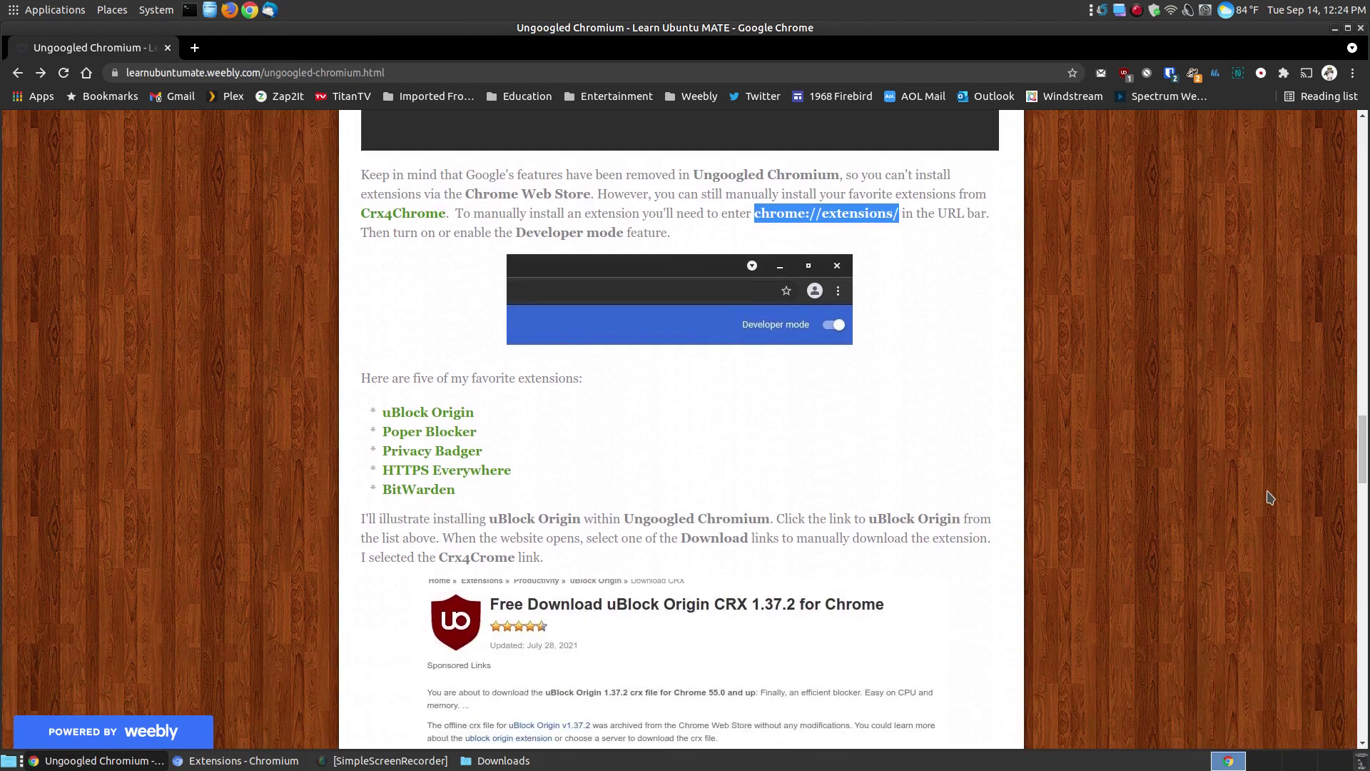
{"action": "left_click", "coordinate": [1352, 73]}
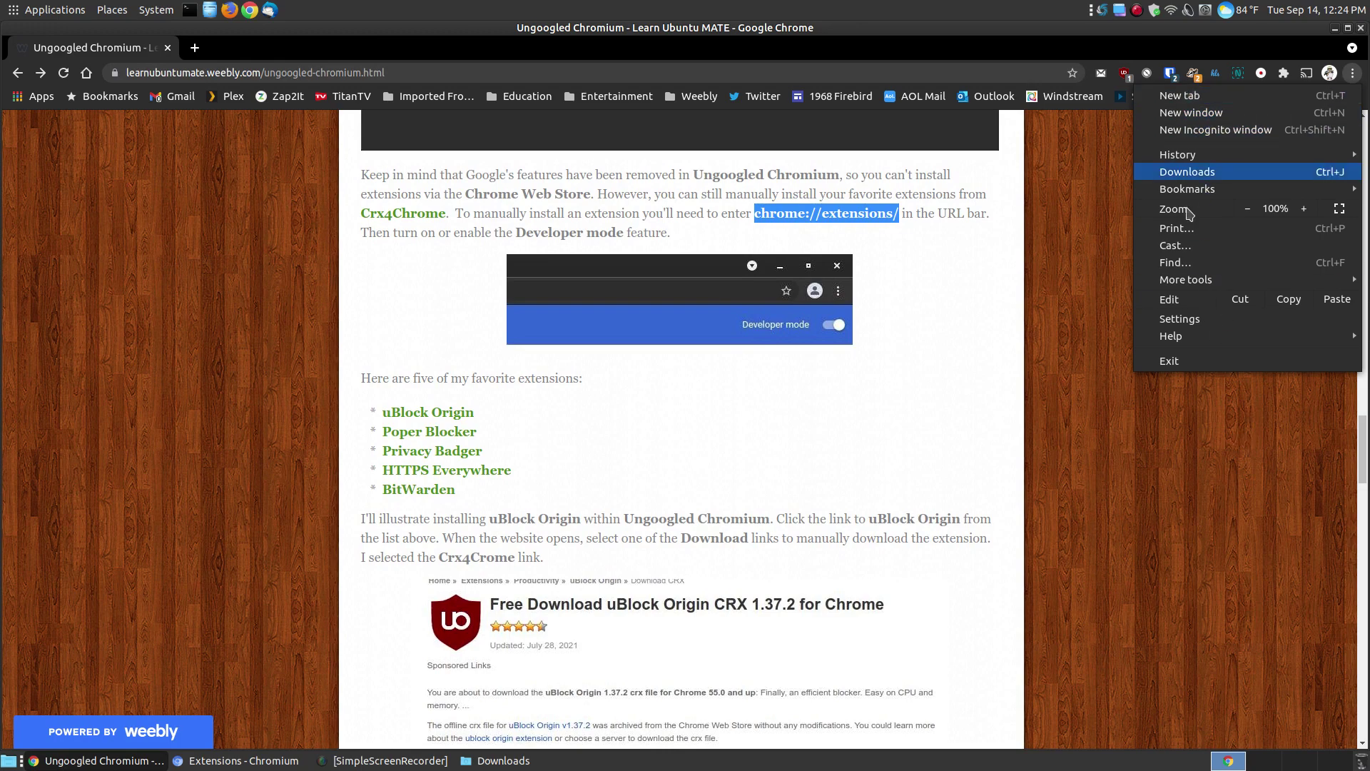
{"action": "left_click", "coordinate": [1084, 293]}
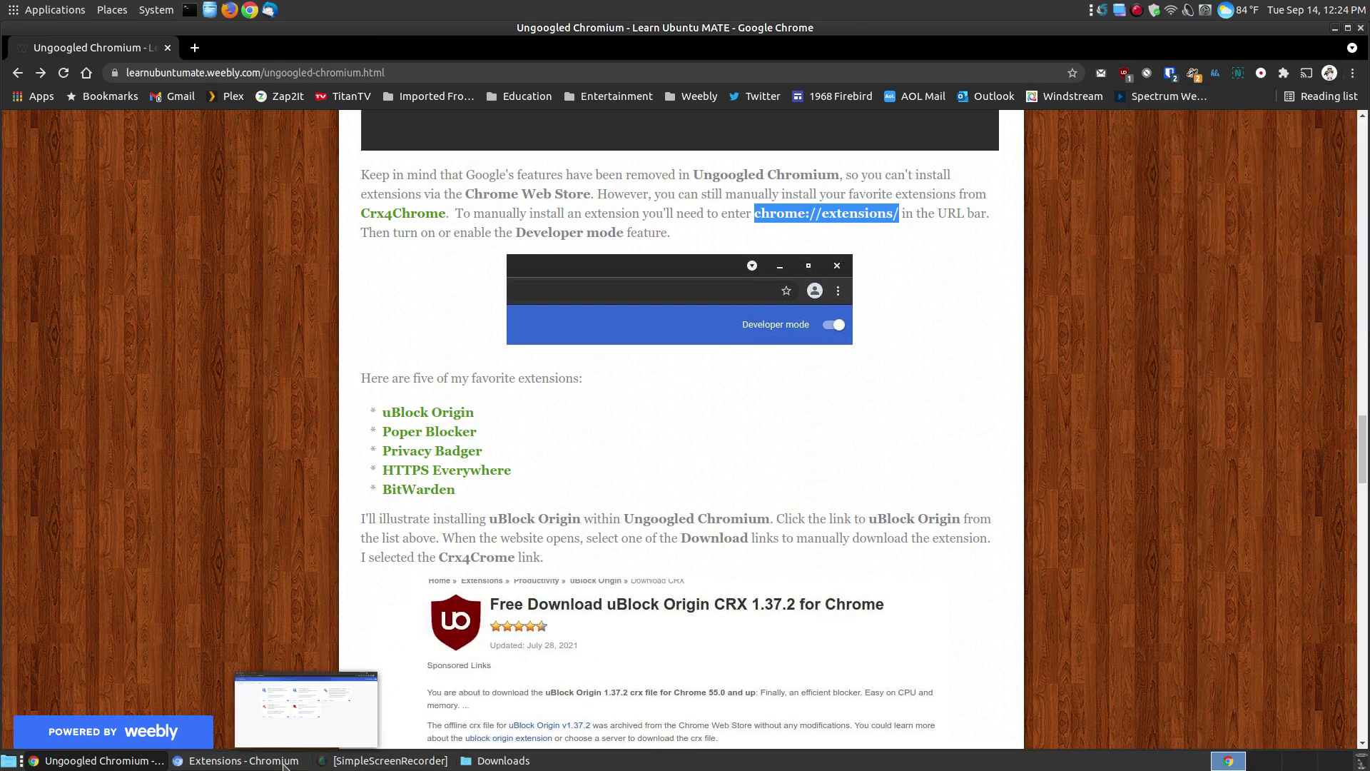
{"action": "left_click", "coordinate": [243, 760]}
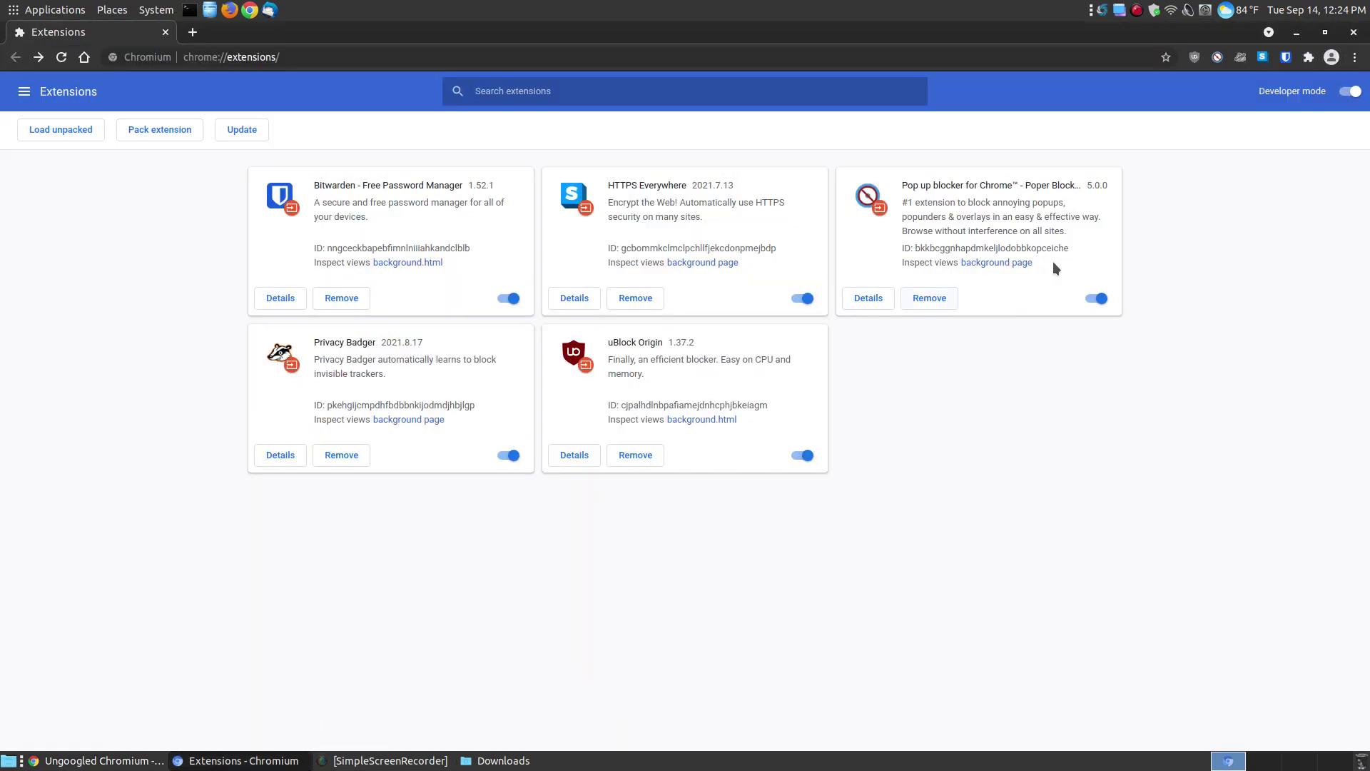
Load bing.com with the Home button, then open and close the main menu.
{"action": "left_click", "coordinate": [83, 57]}
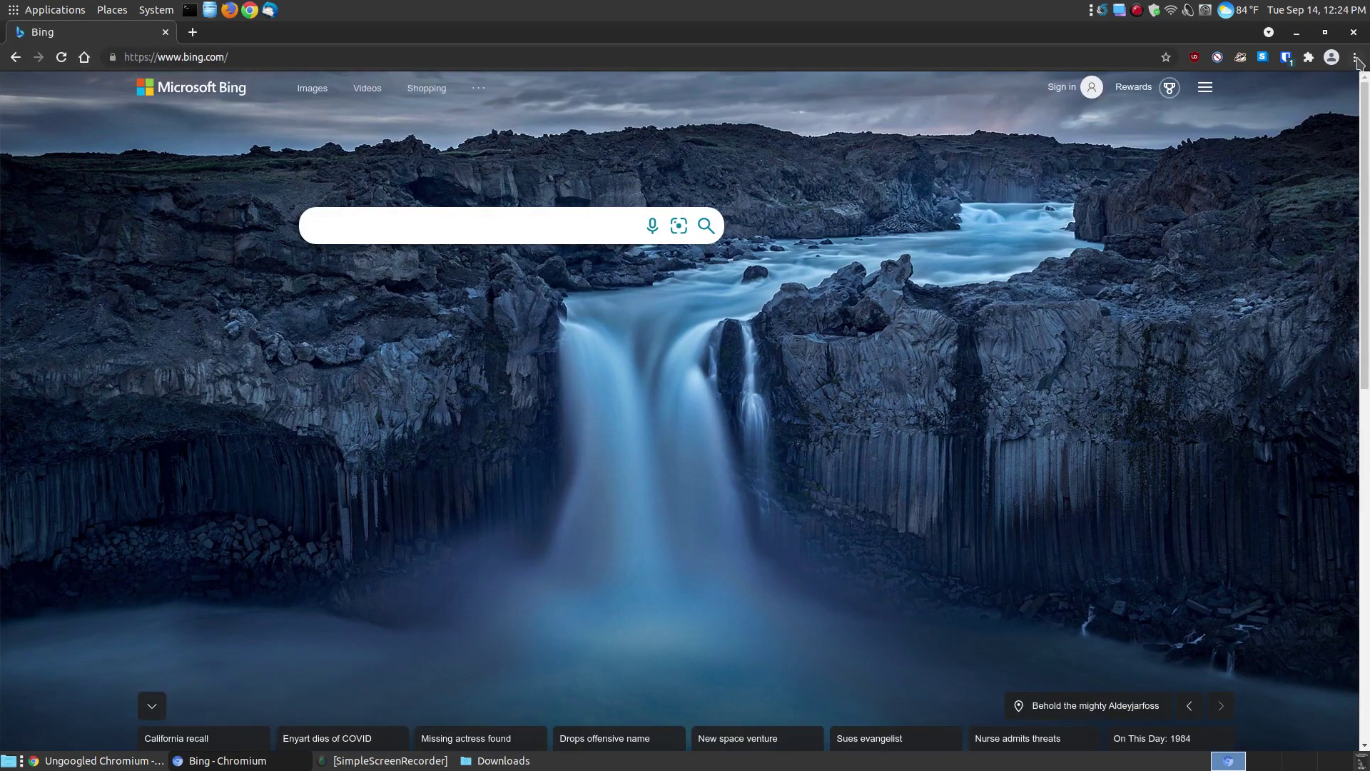
{"action": "left_click", "coordinate": [1354, 57]}
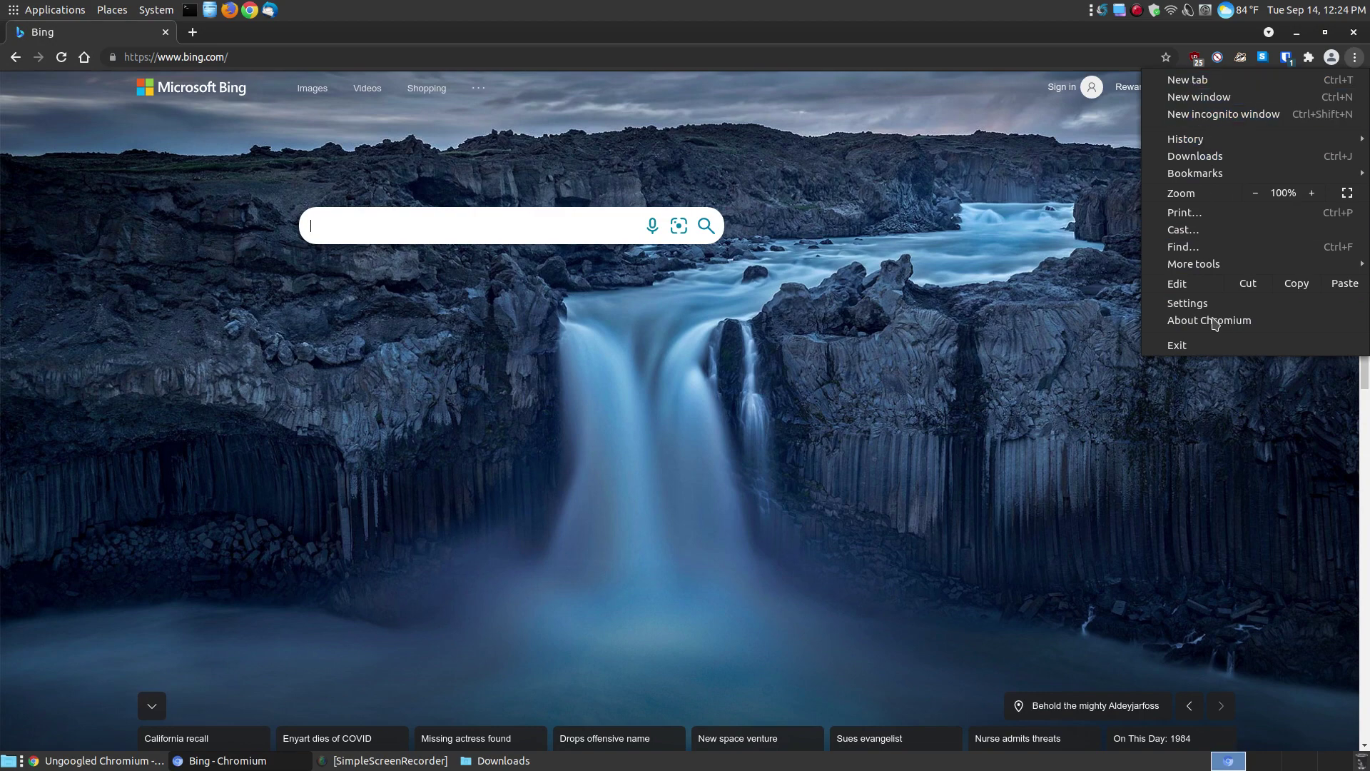
{"action": "left_click", "coordinate": [1030, 306]}
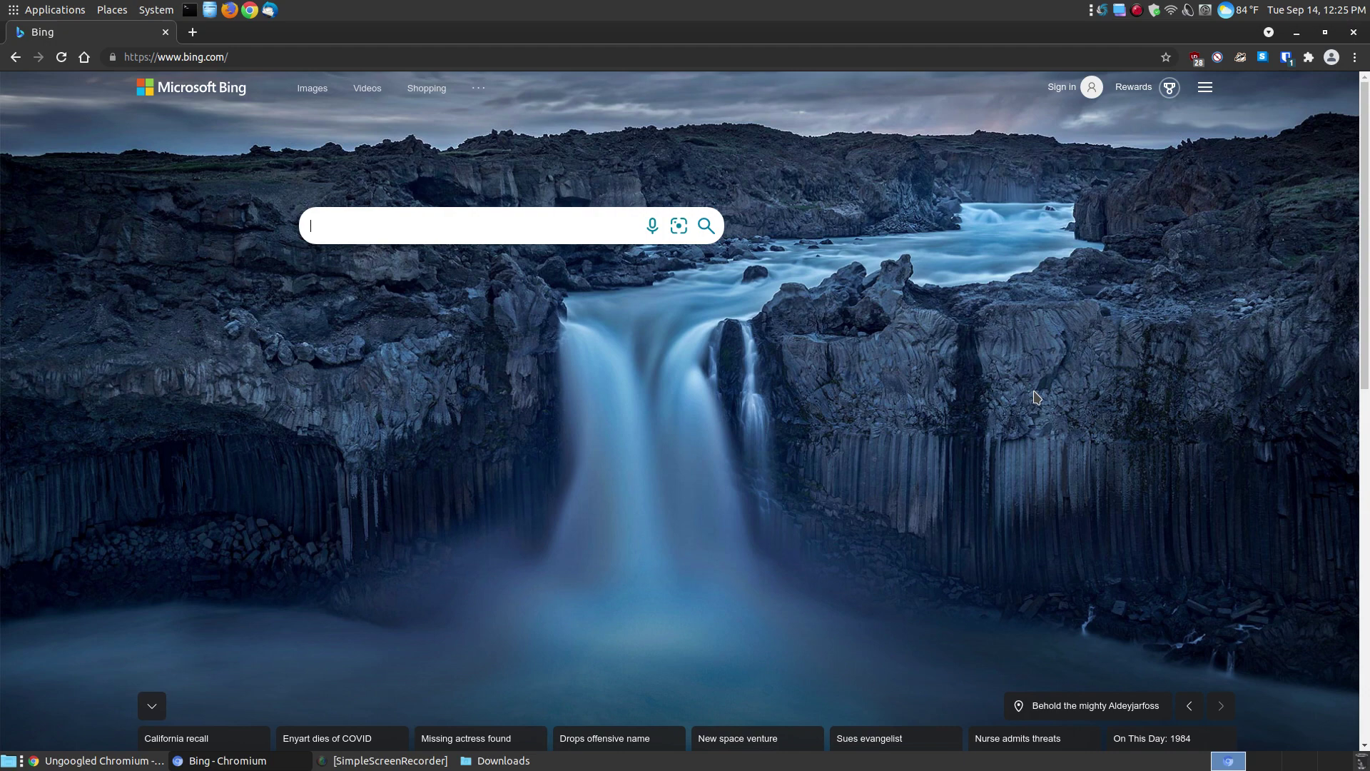
Search 'new cars' from the address bar, which returns a 'This site can't be reached' error.
{"action": "left_click", "coordinate": [232, 65]}
{"action": "left_click", "coordinate": [231, 64]}
{"action": "triple_click", "coordinate": [232, 65]}
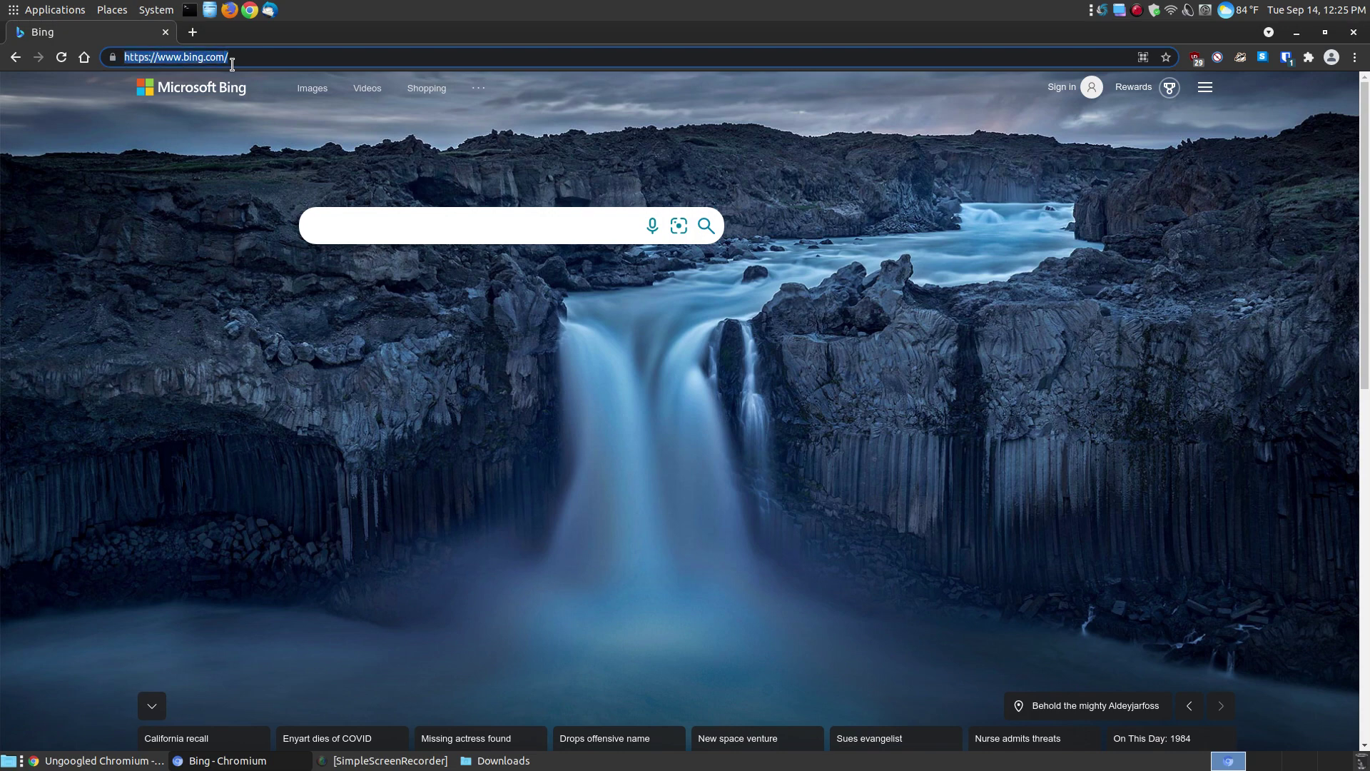
{"action": "type", "text": "new cars"}
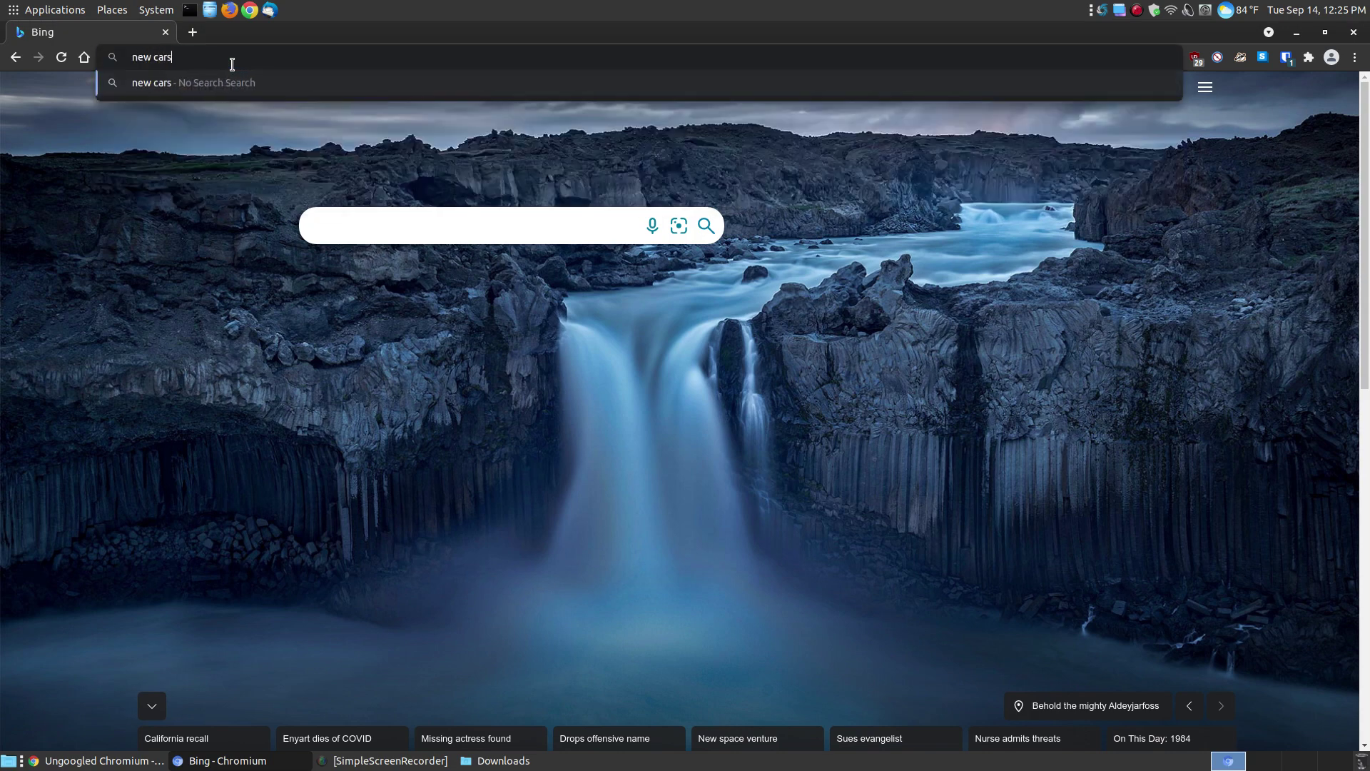
{"action": "key", "text": "Return"}
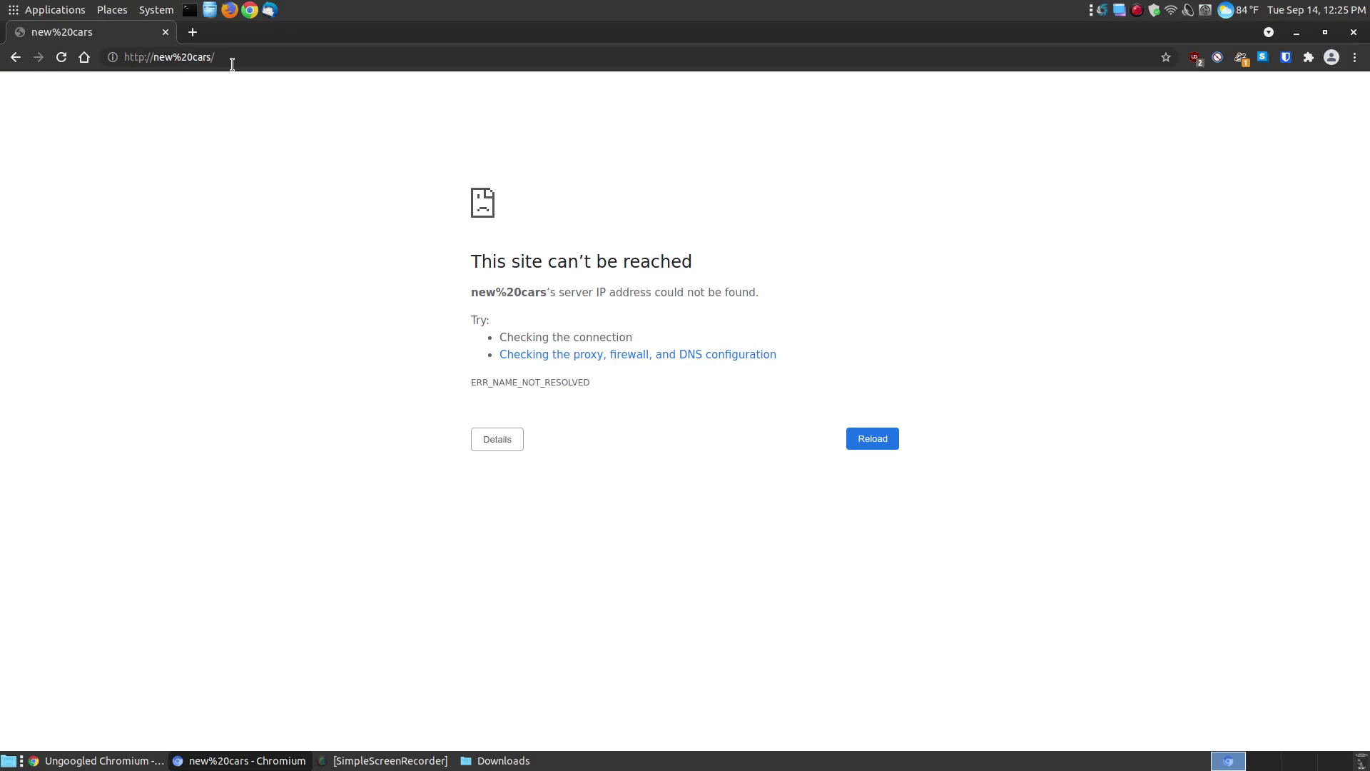
{"action": "left_click", "coordinate": [215, 56]}
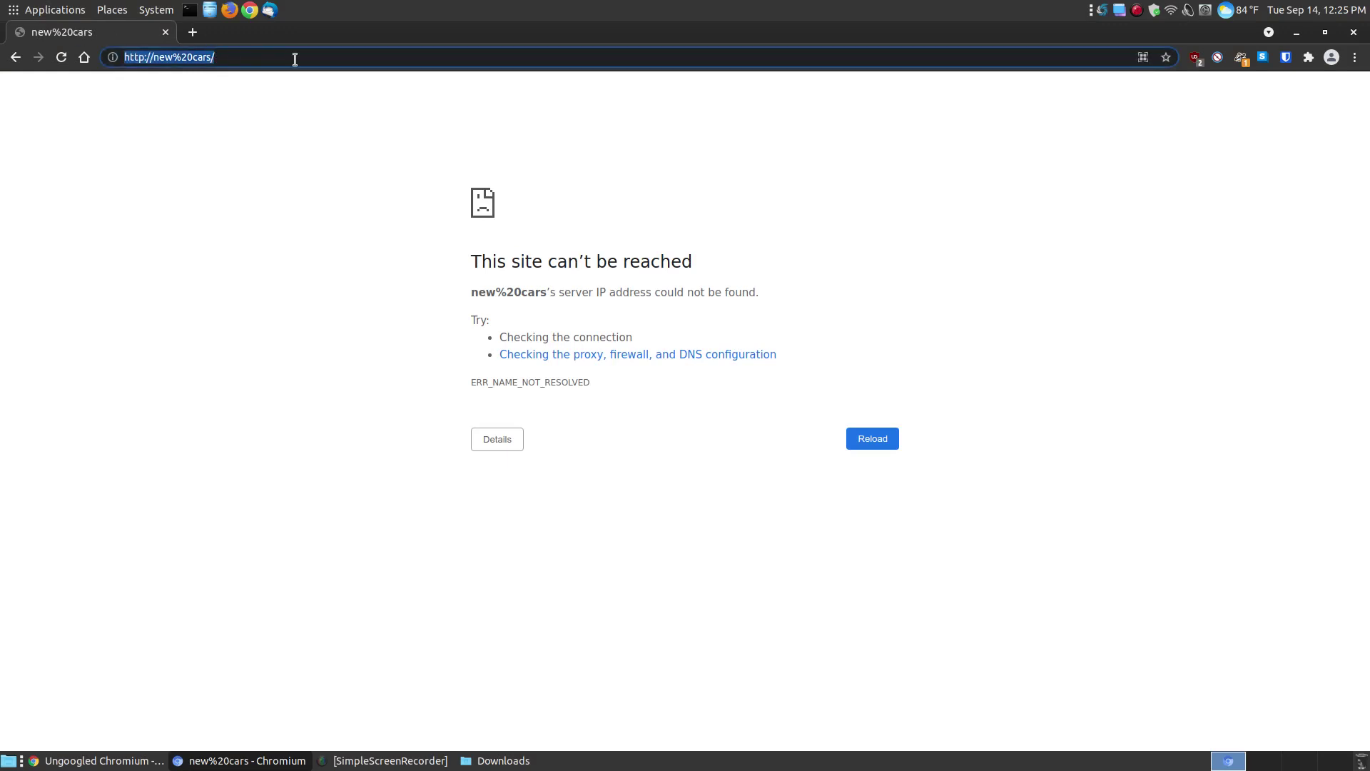
Return to the Bing home page, then copy the Chrome tutorial page's address and close Chrome.
{"action": "left_click", "coordinate": [85, 56]}
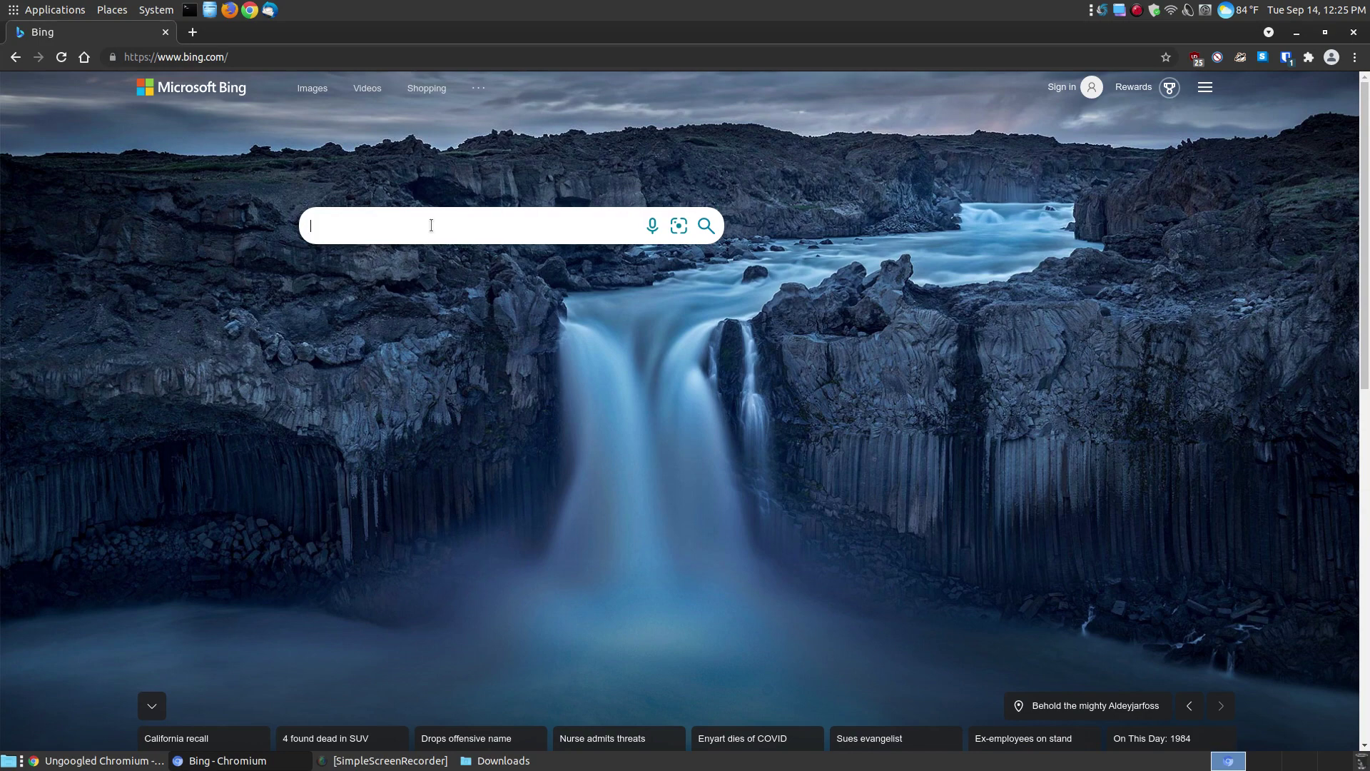
{"action": "left_click", "coordinate": [235, 52]}
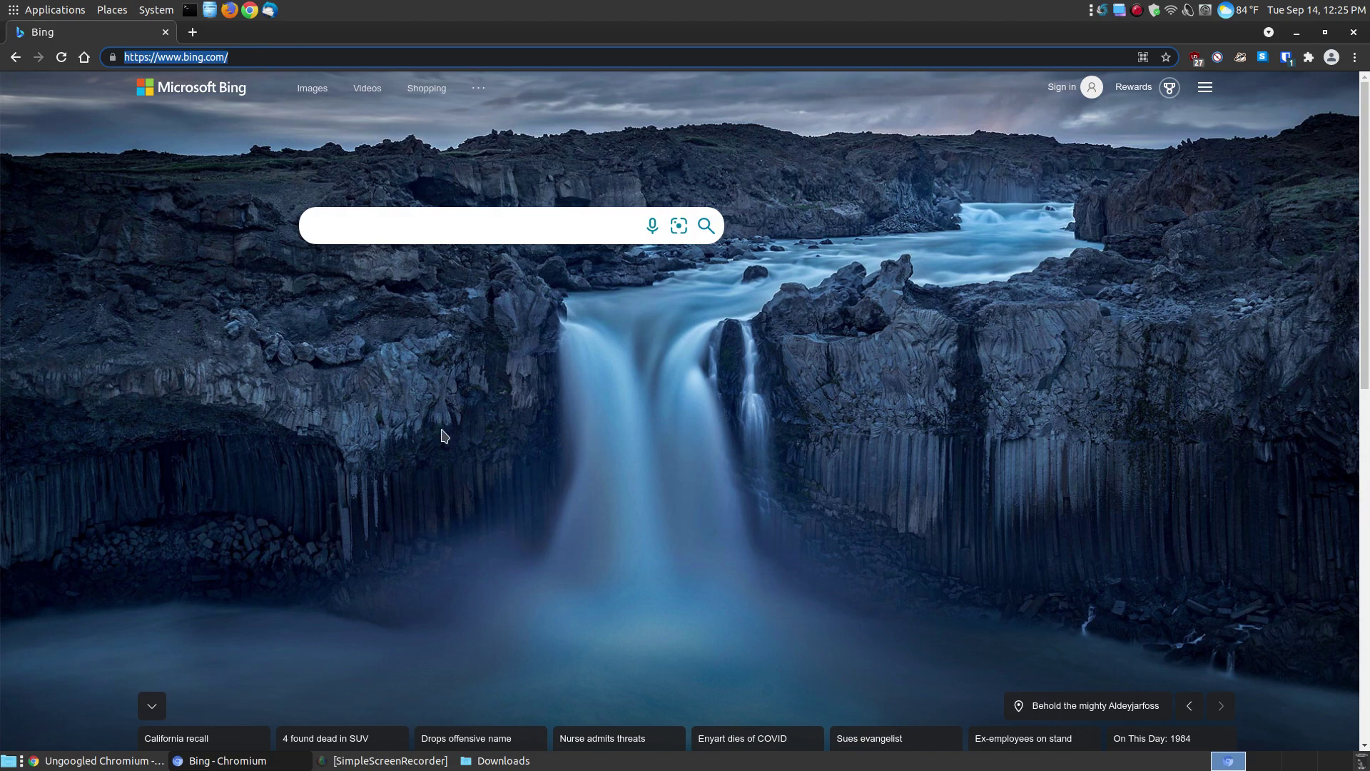
{"action": "left_click", "coordinate": [143, 760]}
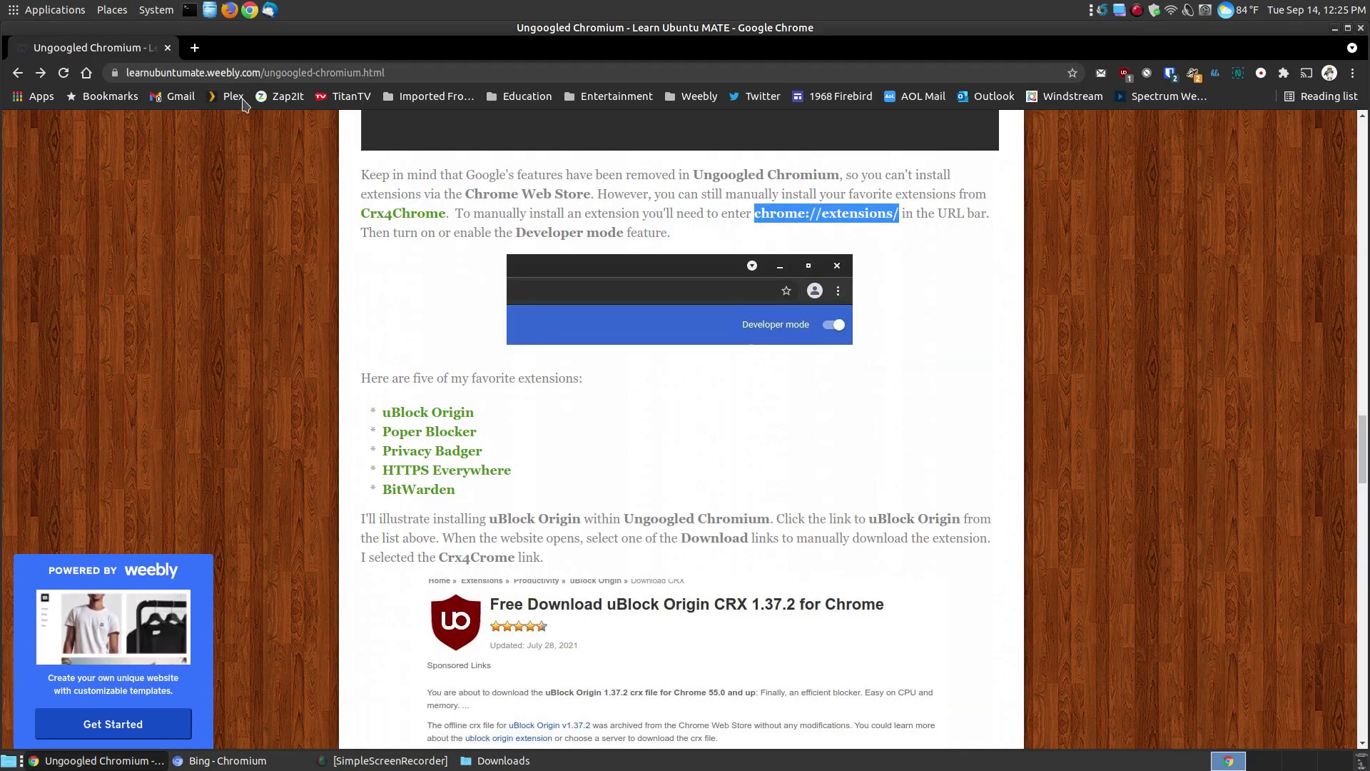
{"action": "left_click", "coordinate": [239, 72]}
{"action": "right_click", "coordinate": [239, 74]}
{"action": "left_click", "coordinate": [264, 155]}
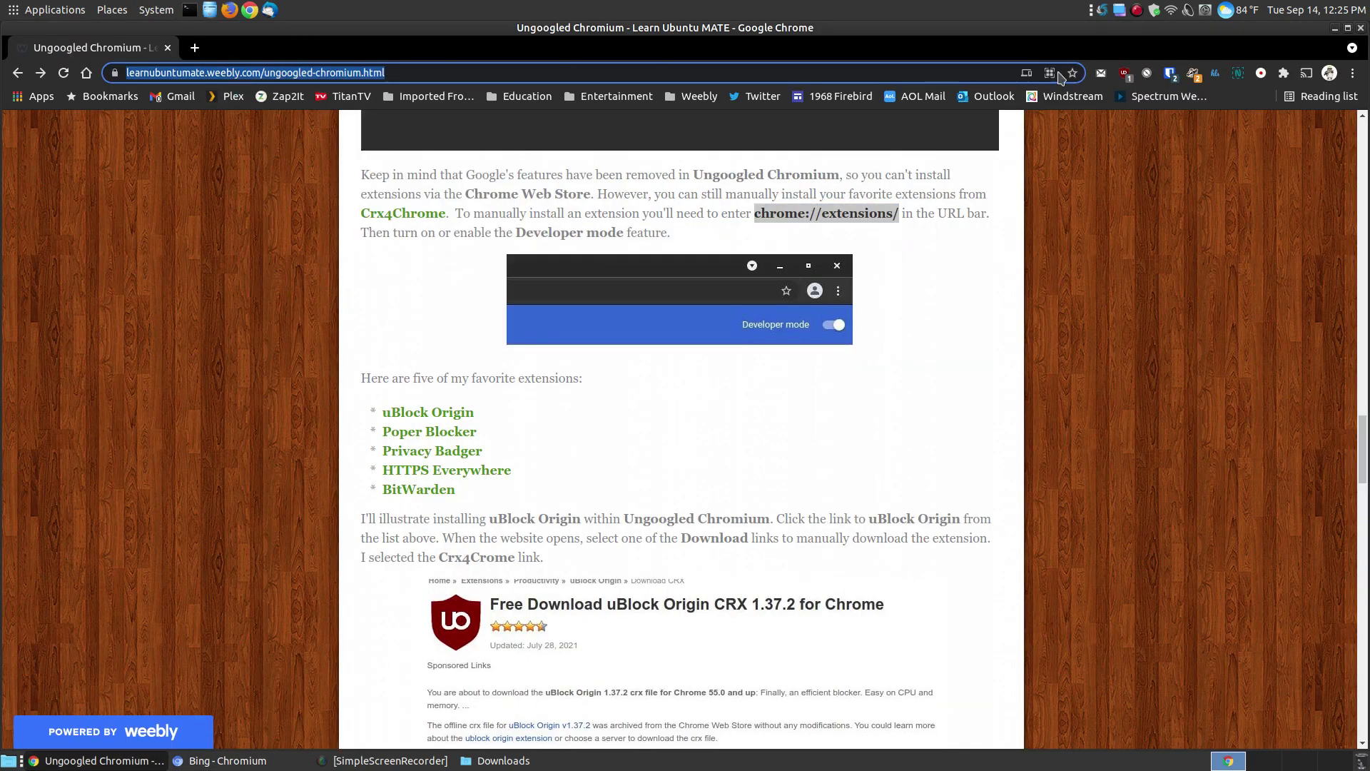
{"action": "left_click", "coordinate": [1359, 27]}
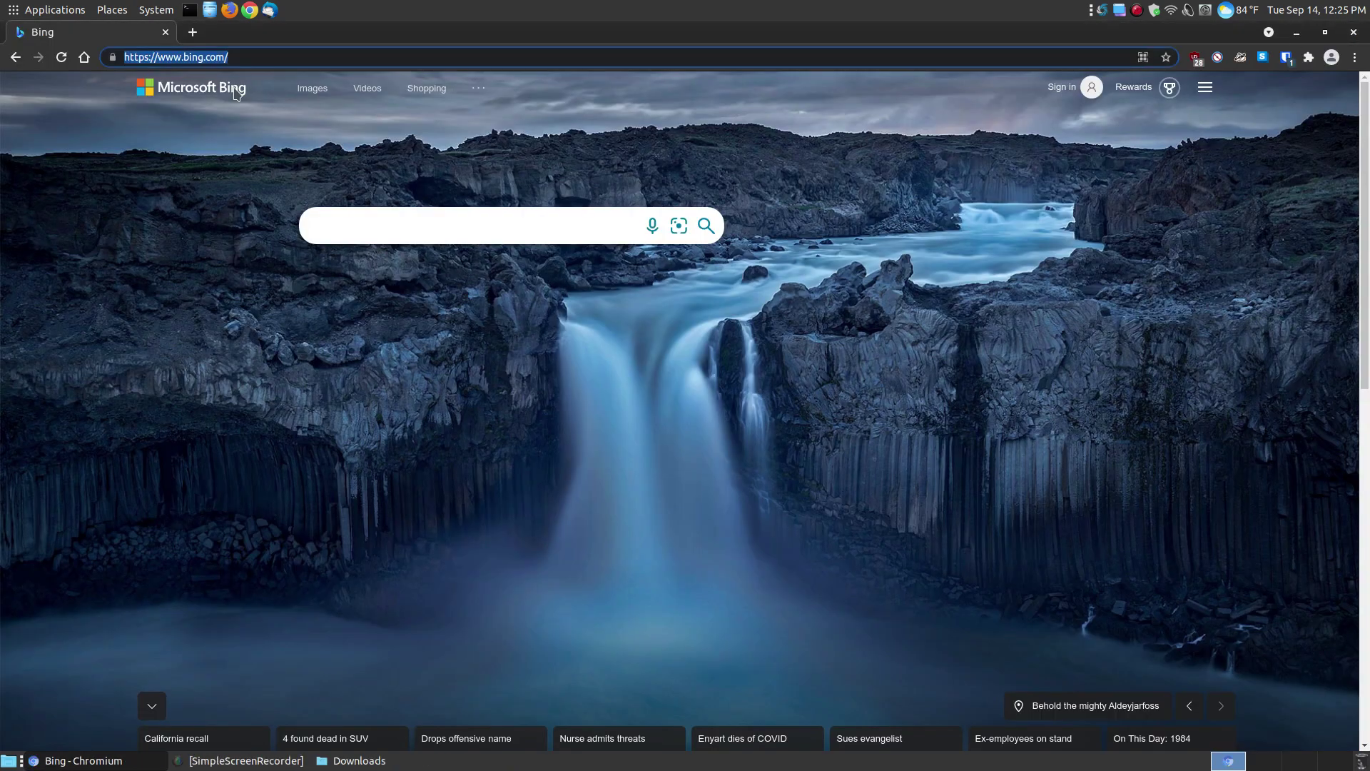
Bring up and dismiss the editing menu on Chromium's Bing address twice.
{"action": "right_click", "coordinate": [207, 58]}
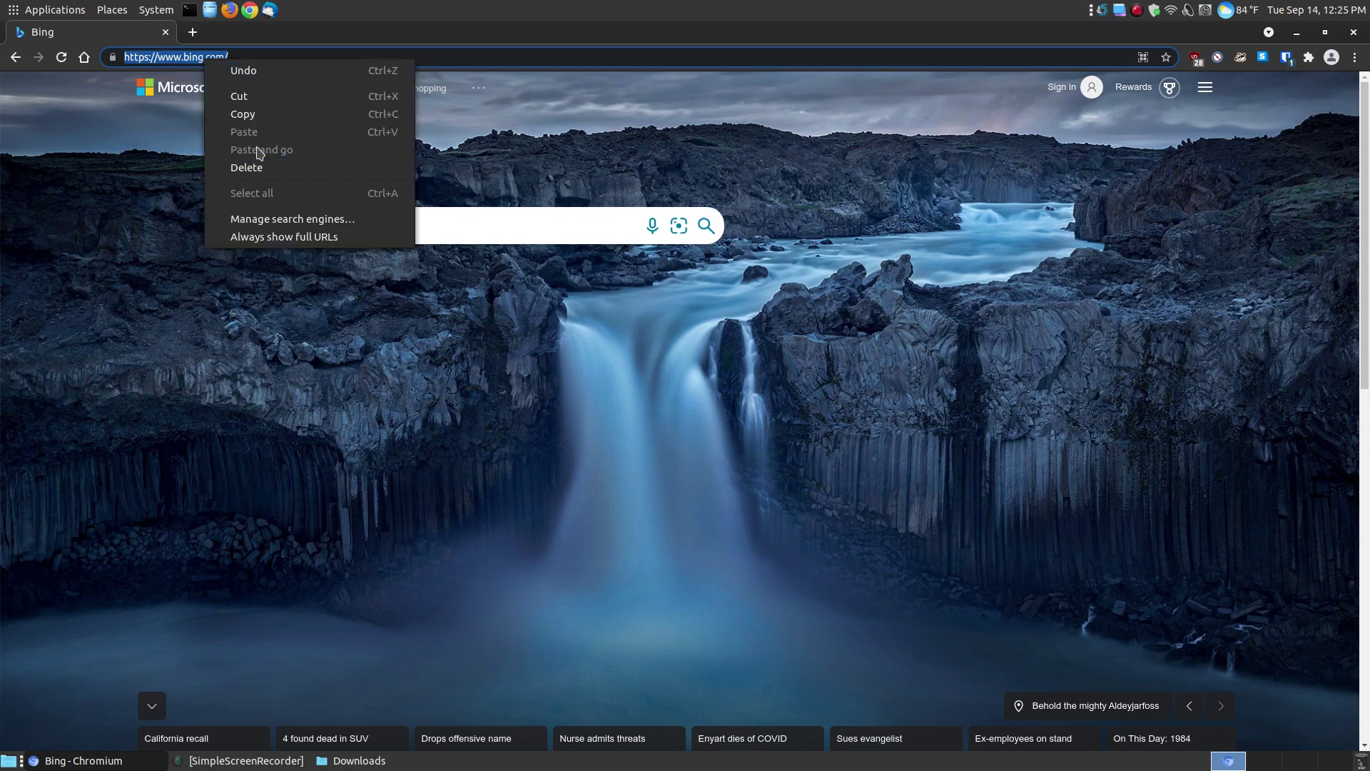
{"action": "left_click", "coordinate": [184, 79]}
{"action": "left_click", "coordinate": [180, 61]}
{"action": "right_click", "coordinate": [180, 62]}
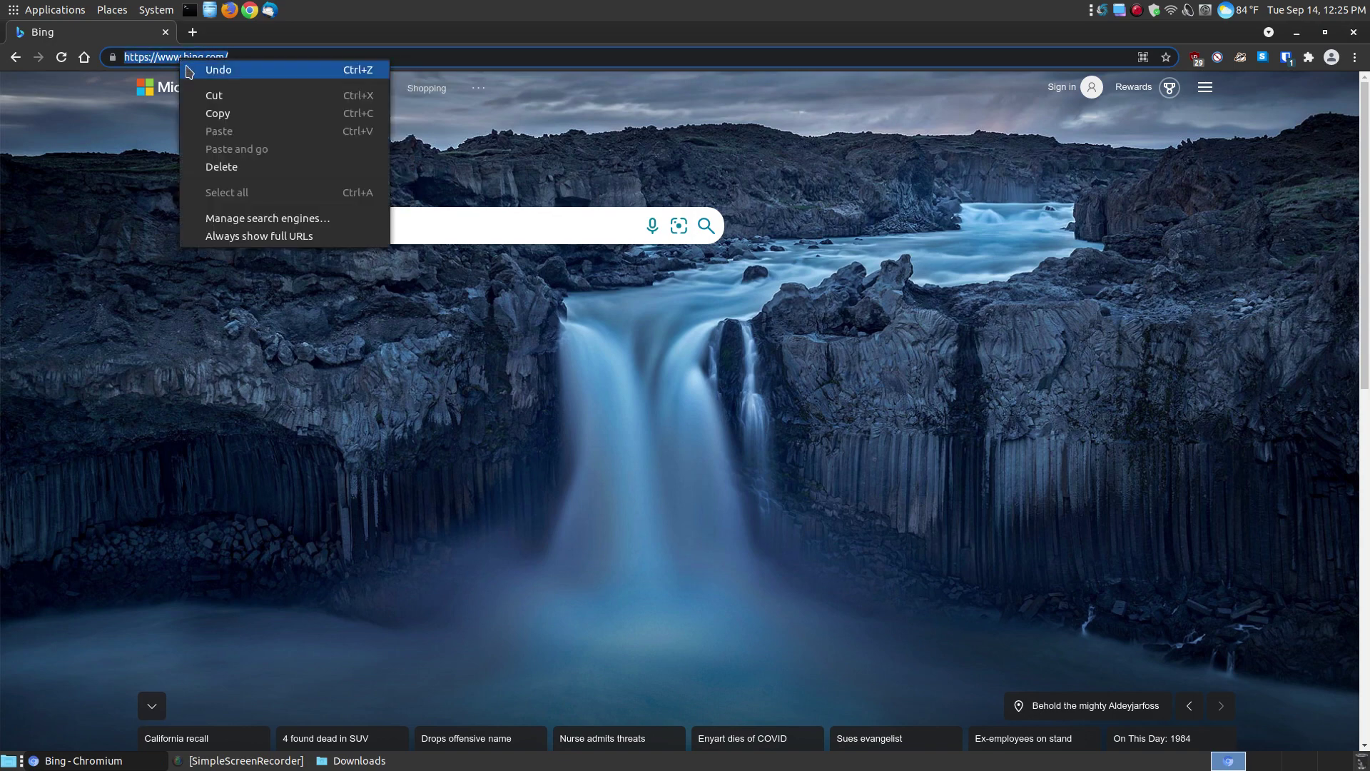
{"action": "left_click", "coordinate": [260, 69]}
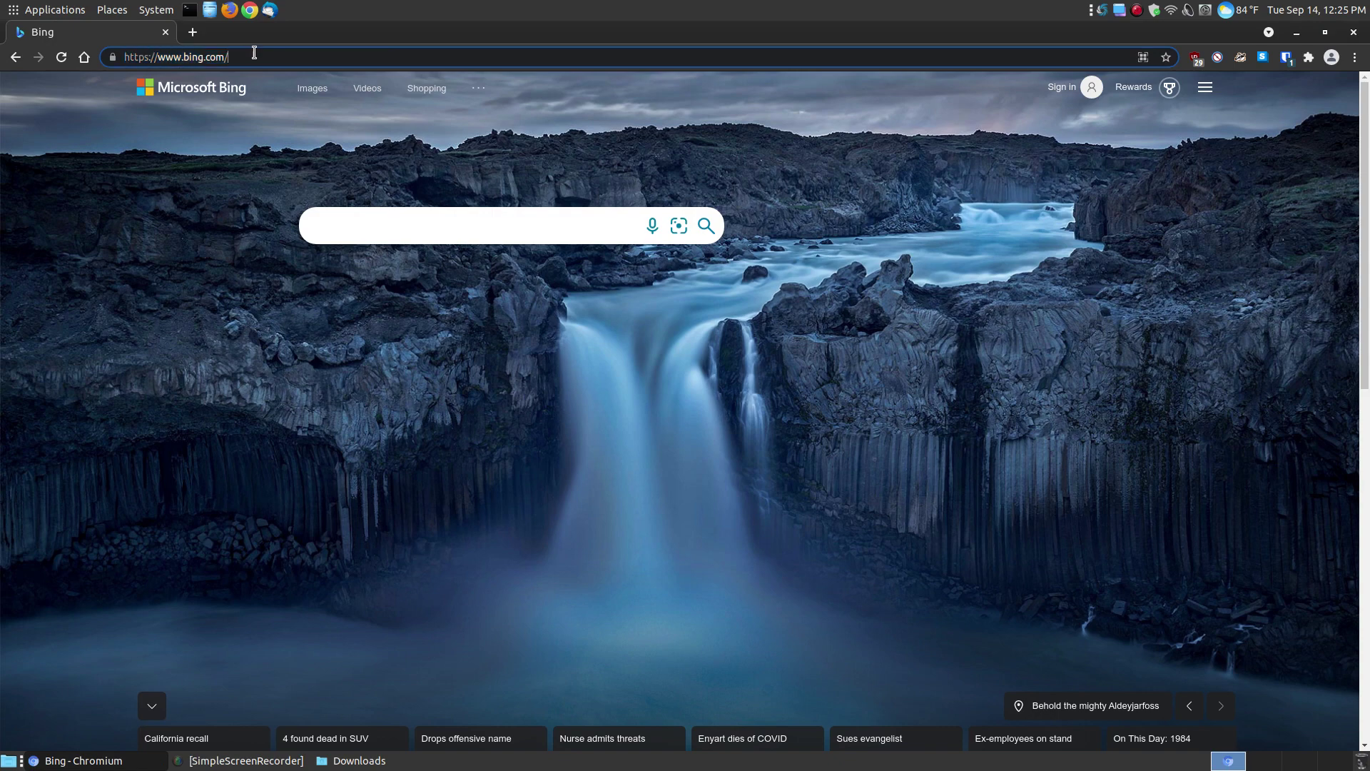
Search Bing for 'learn ubuntu mate' and open the Learn Ubuntu MATE result.
{"action": "left_click", "coordinate": [408, 228]}
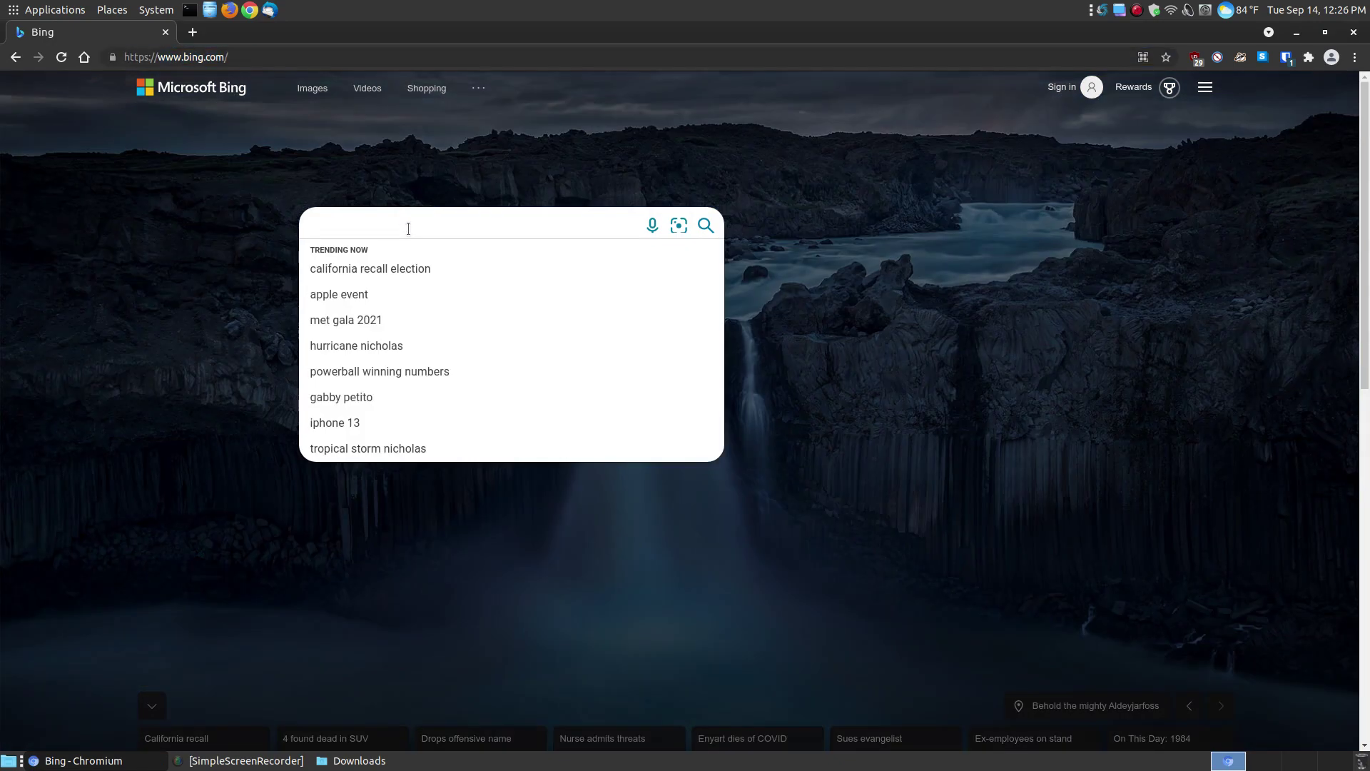
{"action": "type", "text": "learn u"}
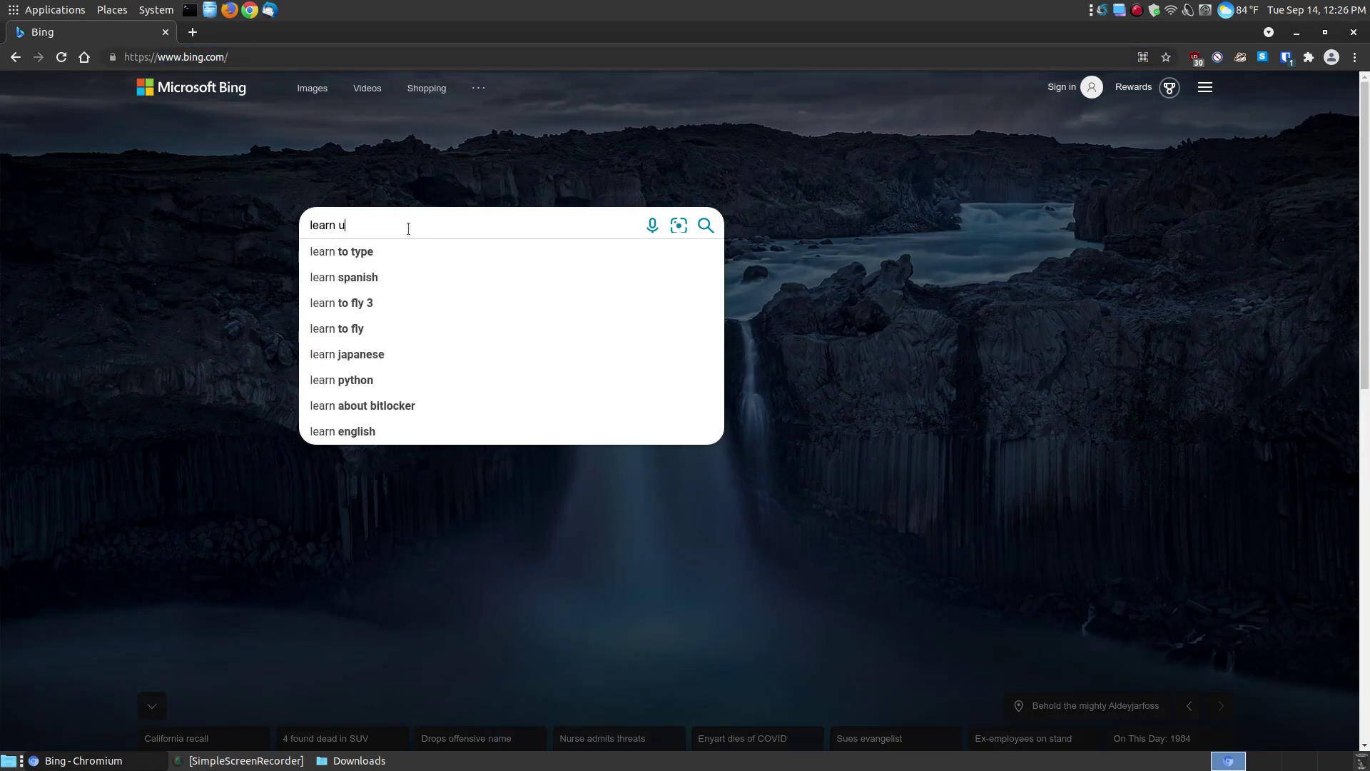
{"action": "type", "text": "buntu mate"}
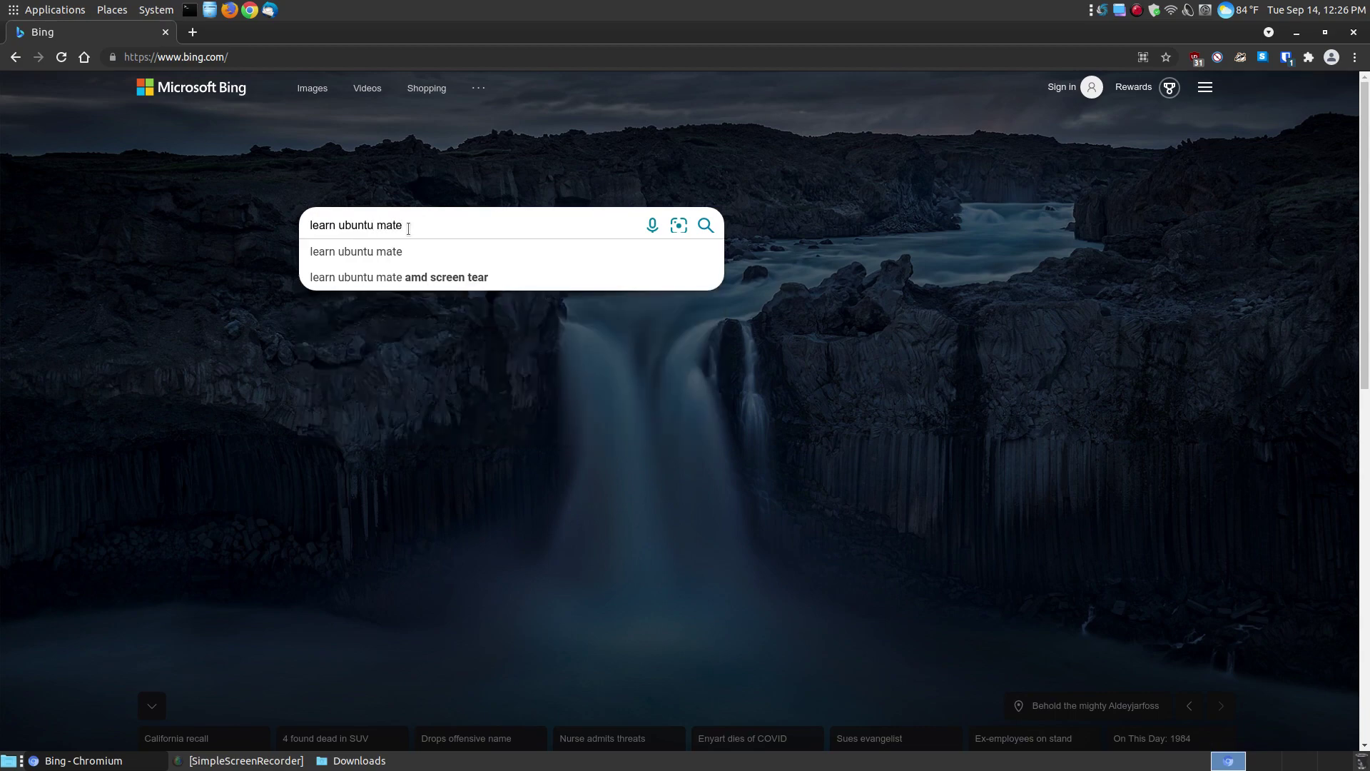
{"action": "key", "text": "Return"}
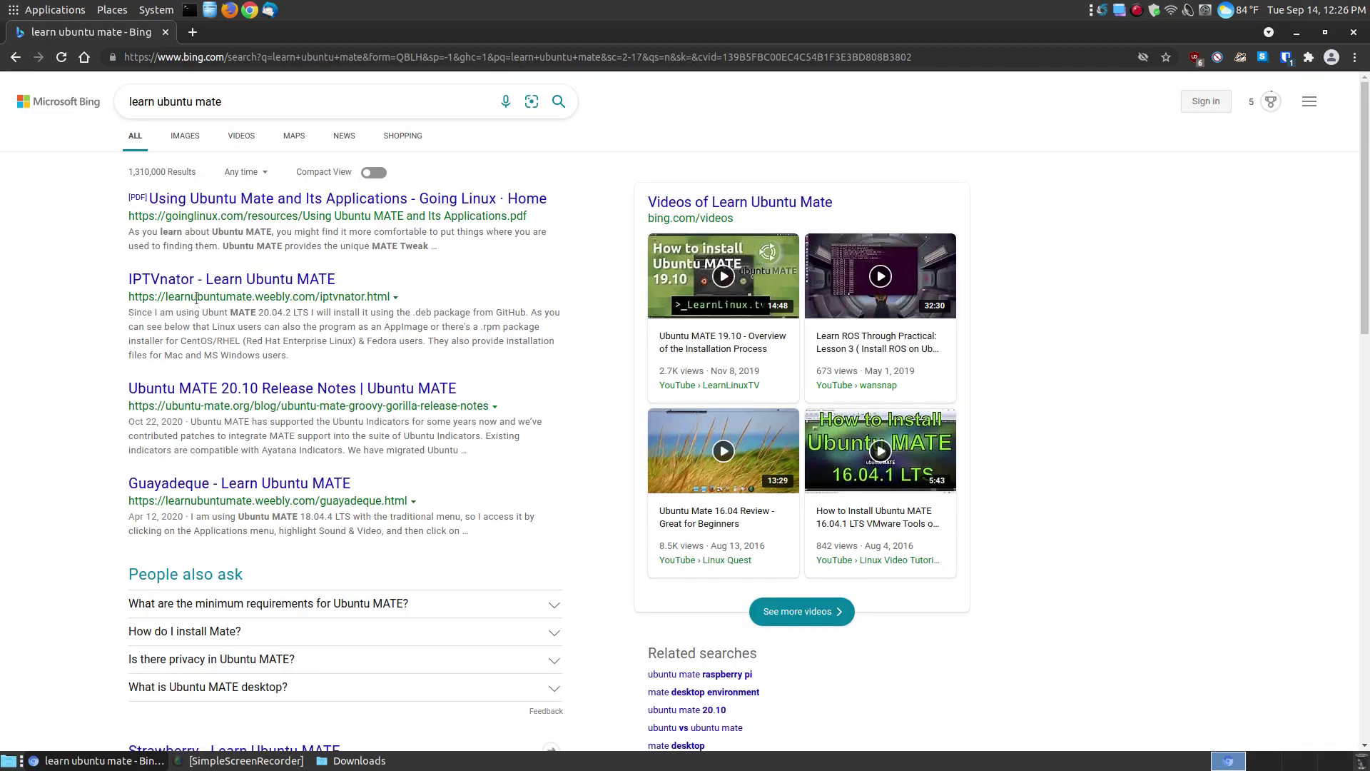
{"action": "left_click", "coordinate": [284, 491]}
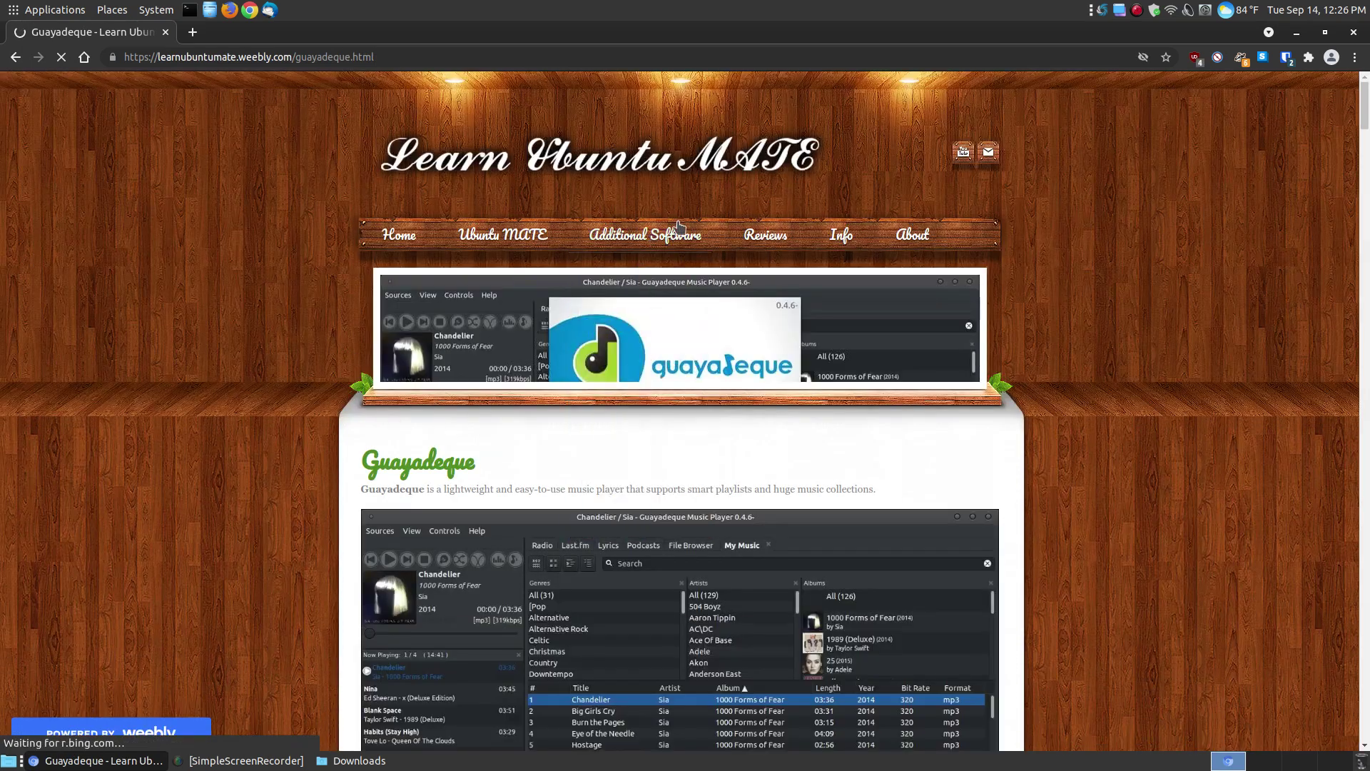
Go to the site's Browsers page and read down the Ungoogled Chromium article to Key Features.
{"action": "mouse_move", "coordinate": [678, 232]}
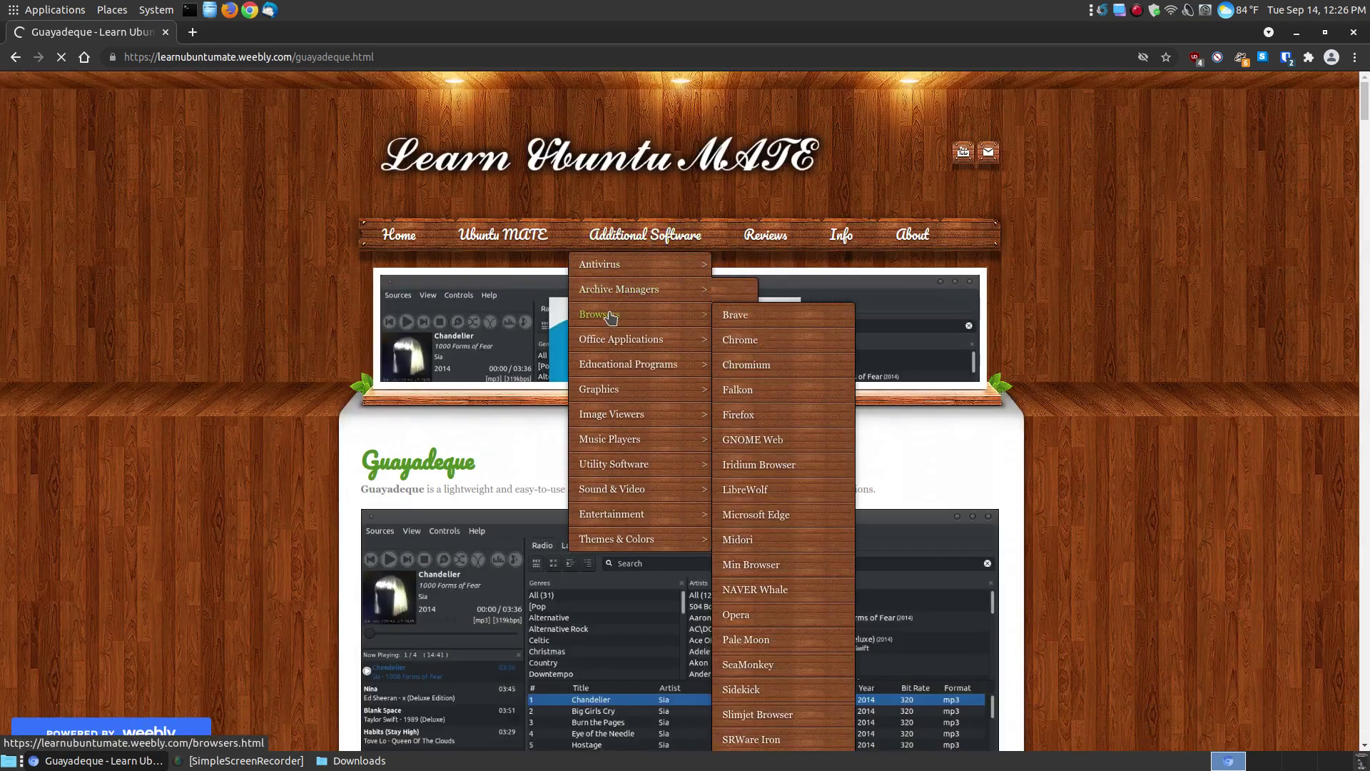
{"action": "left_click", "coordinate": [612, 307]}
{"action": "scroll", "coordinate": [1114, 442], "scroll_direction": "down", "scroll_amount": 5}
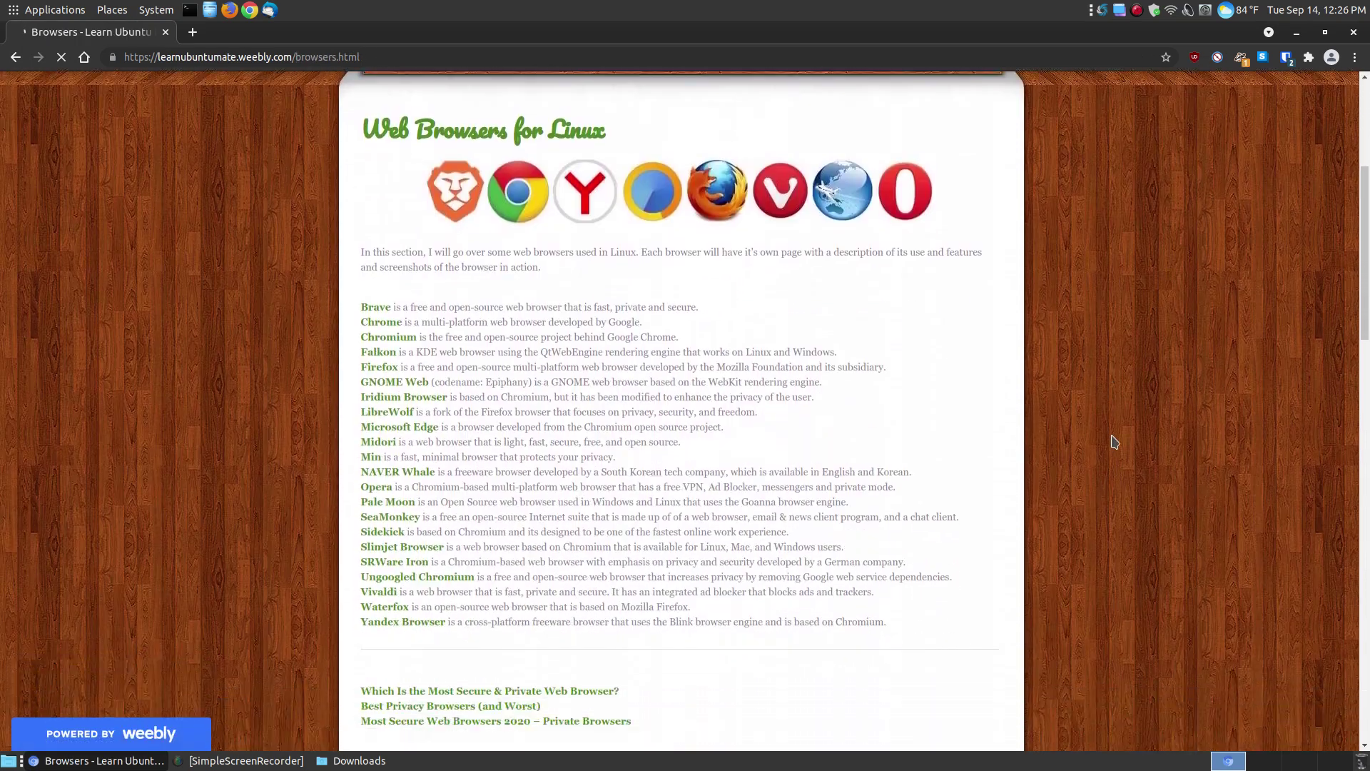
{"action": "left_click", "coordinate": [472, 569]}
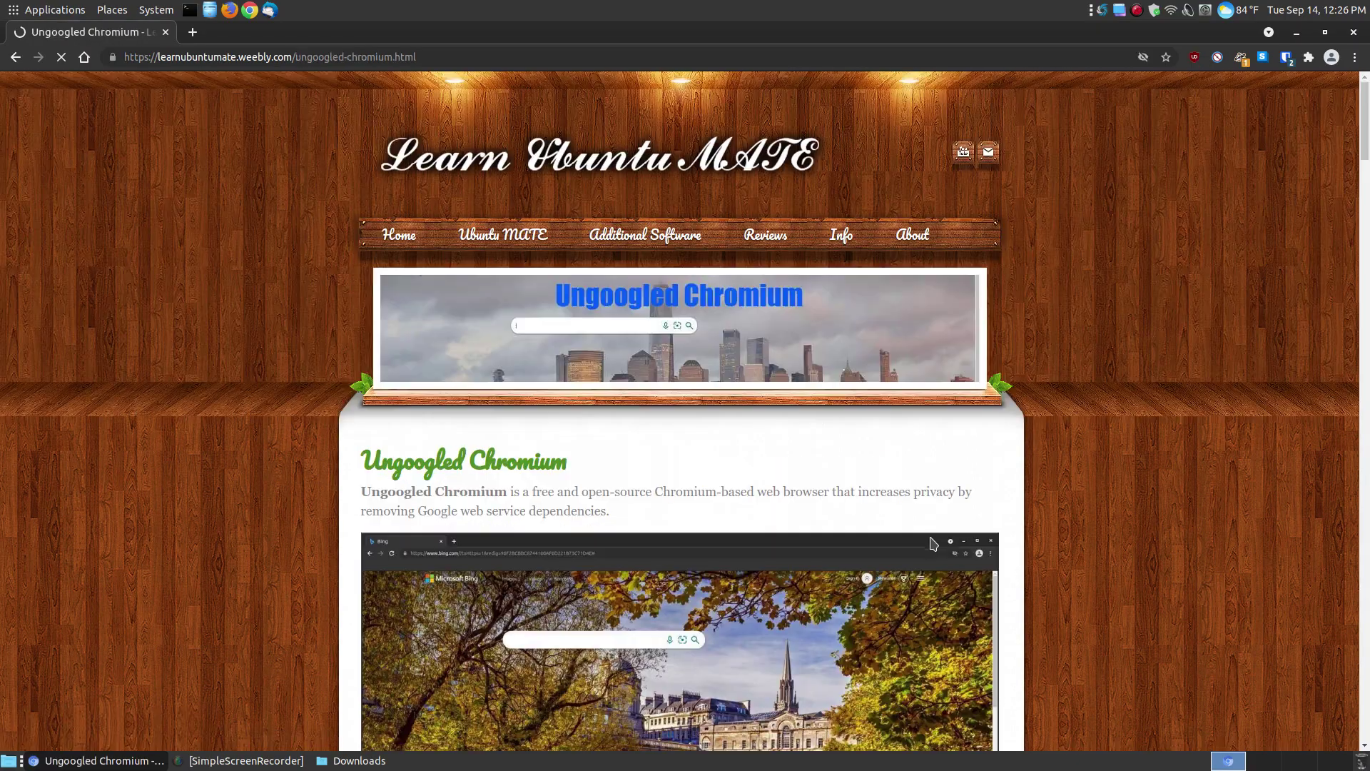
{"action": "scroll", "coordinate": [1213, 384], "scroll_direction": "down", "scroll_amount": 3}
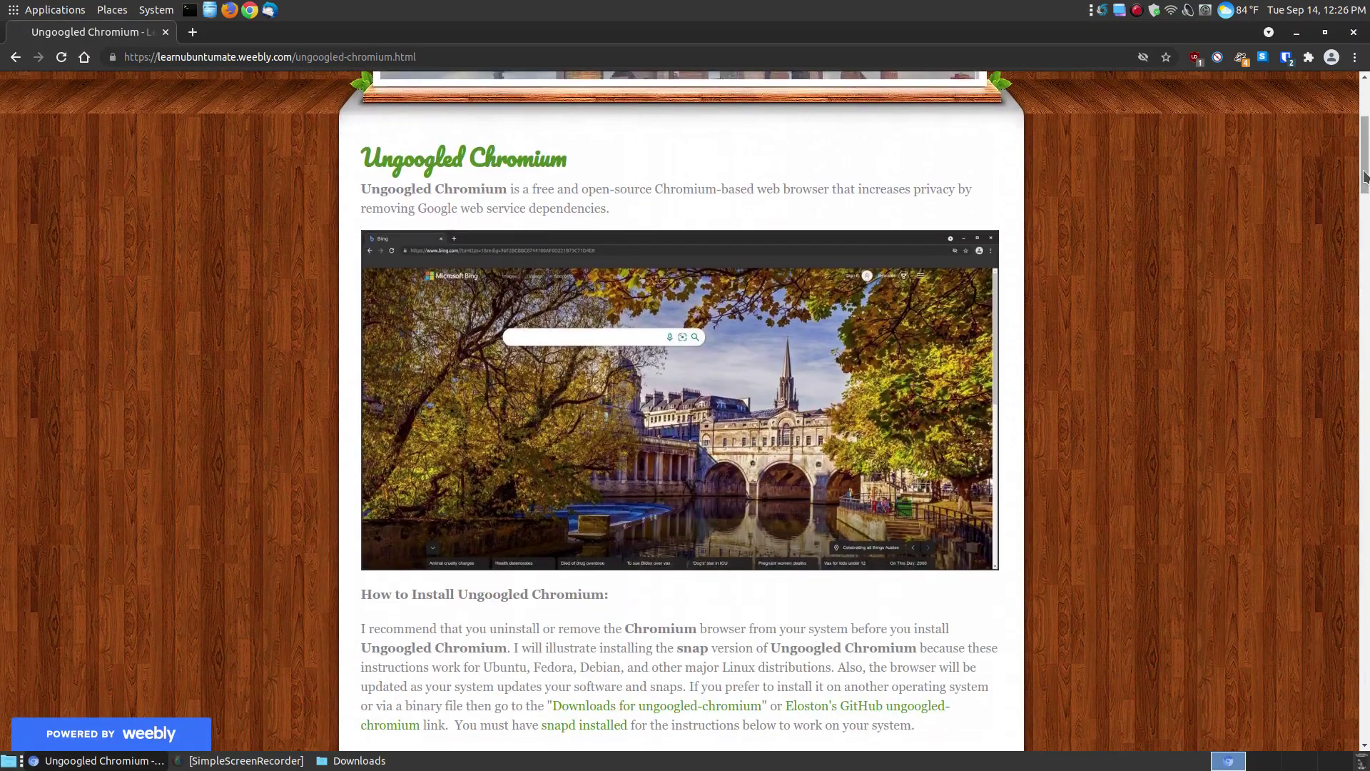
{"action": "left_click_drag", "start_coordinate": [1361, 175], "coordinate": [1361, 565]}
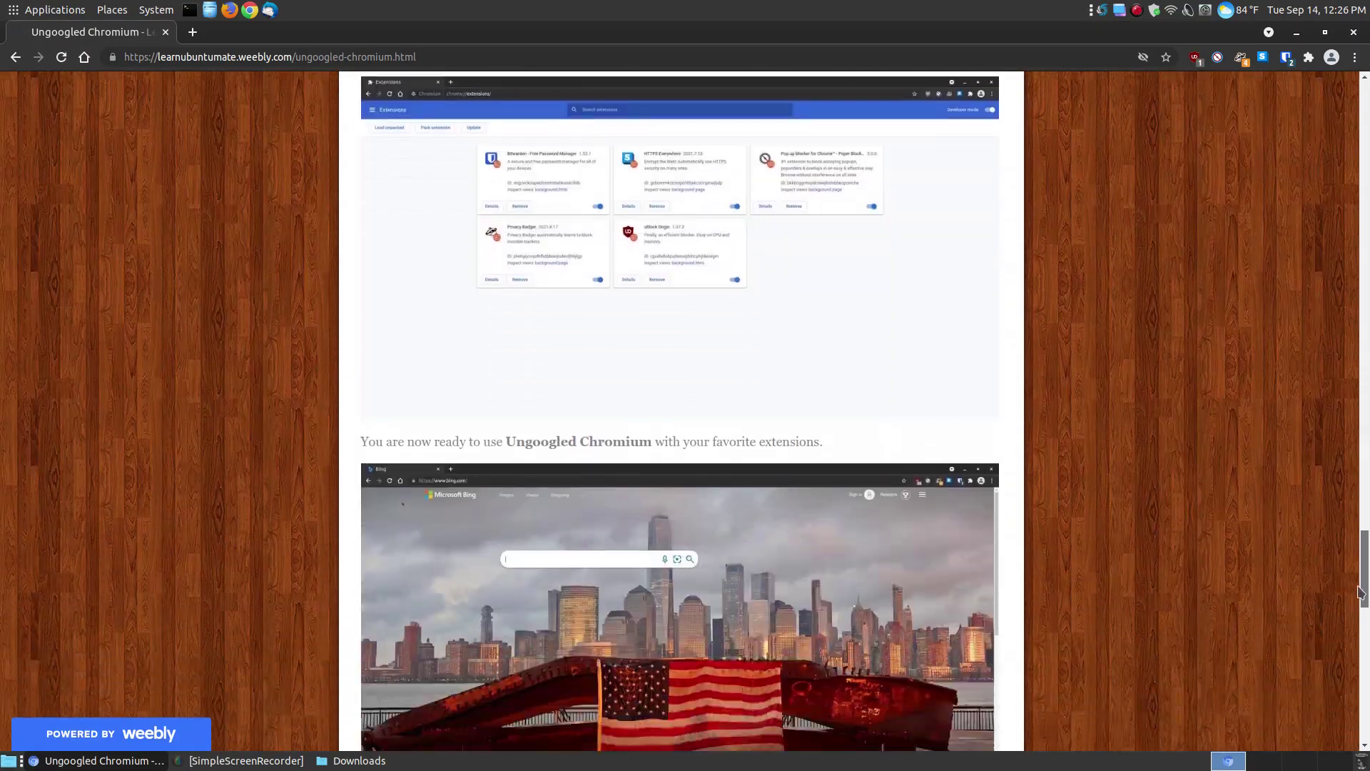
{"action": "left_click_drag", "start_coordinate": [1360, 595], "coordinate": [1359, 658]}
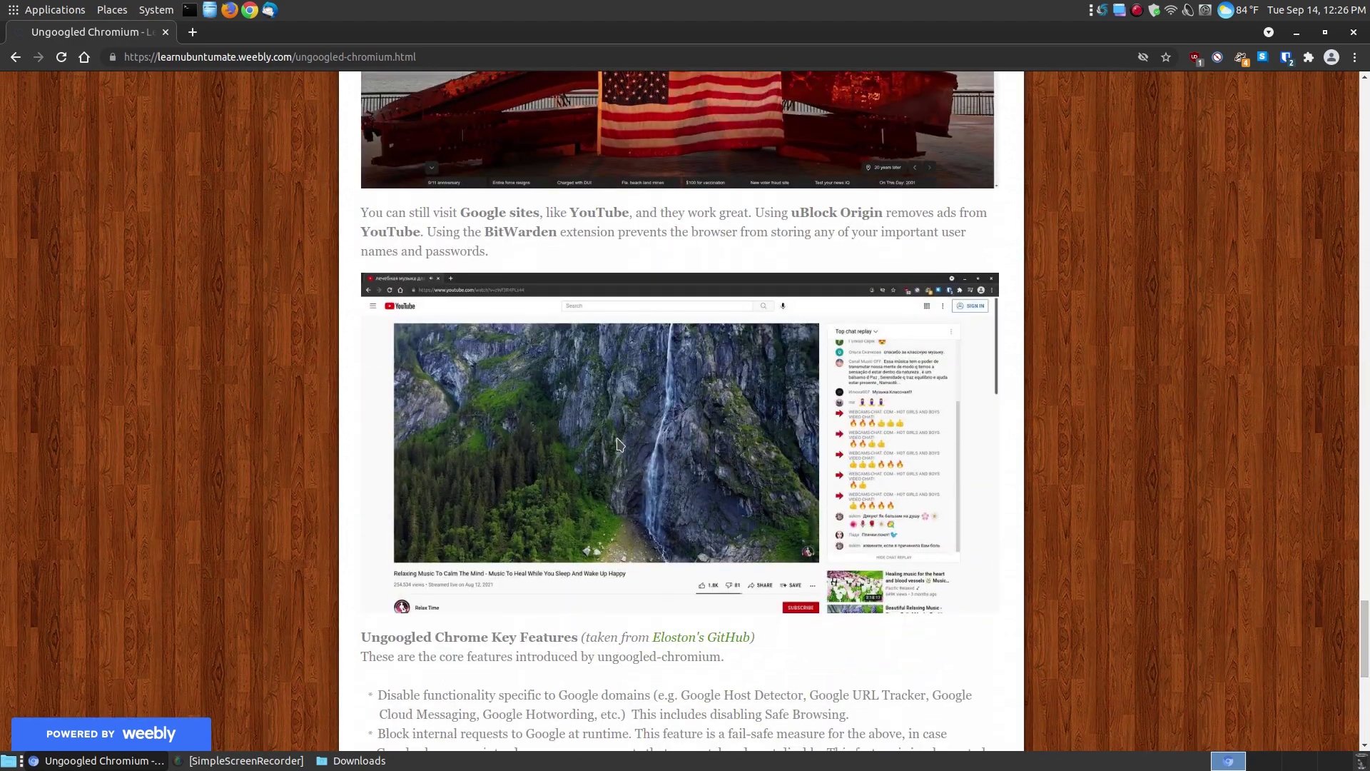
{"action": "scroll", "coordinate": [612, 305], "scroll_direction": "down", "scroll_amount": 2}
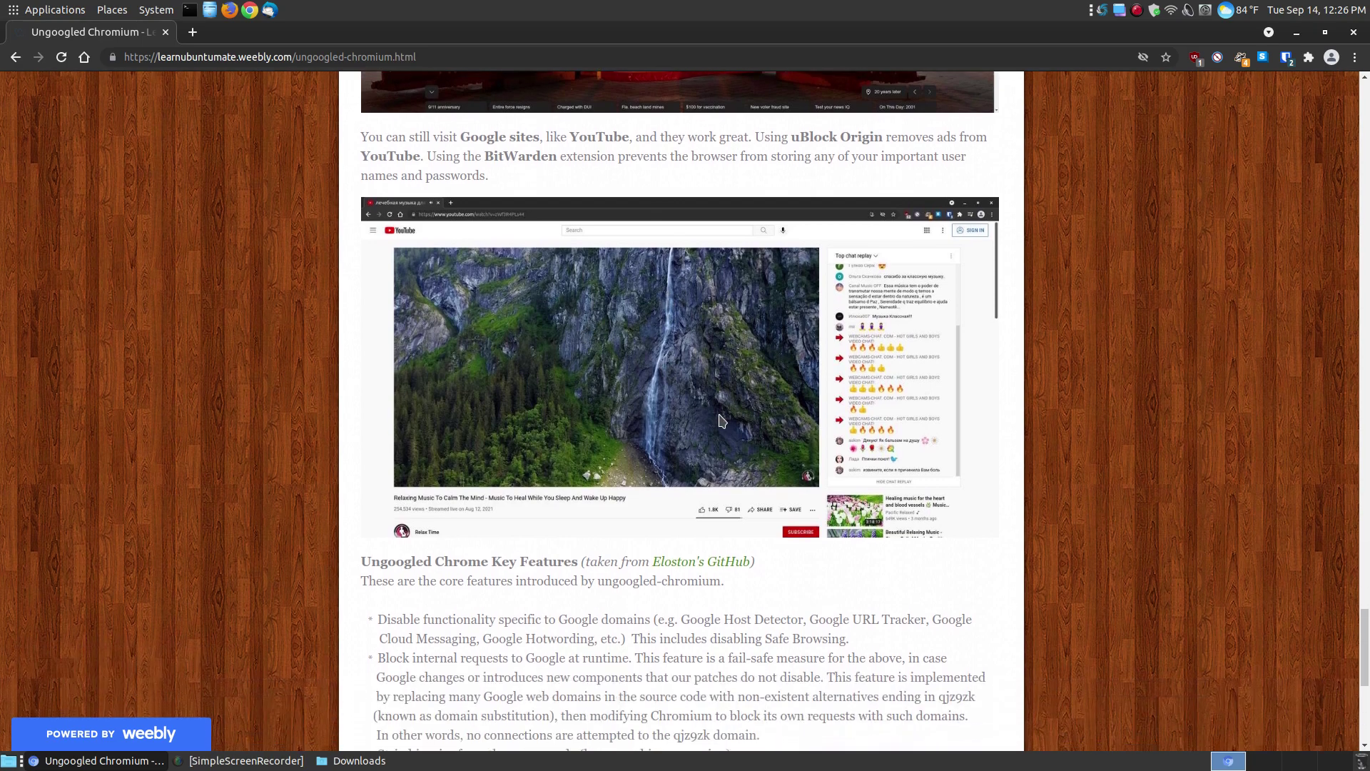
Open youtube.com in a new tab.
{"action": "left_click", "coordinate": [193, 32]}
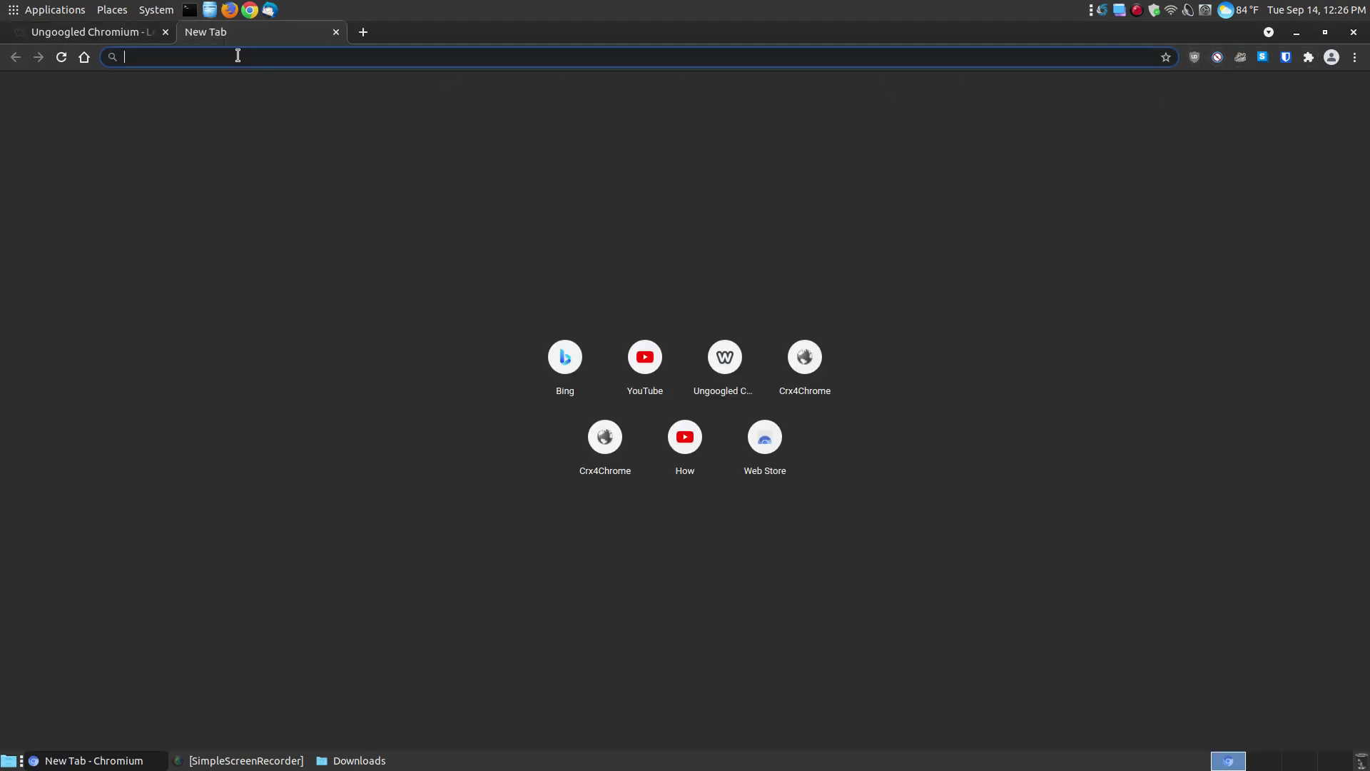
{"action": "type", "text": "youtube.c"}
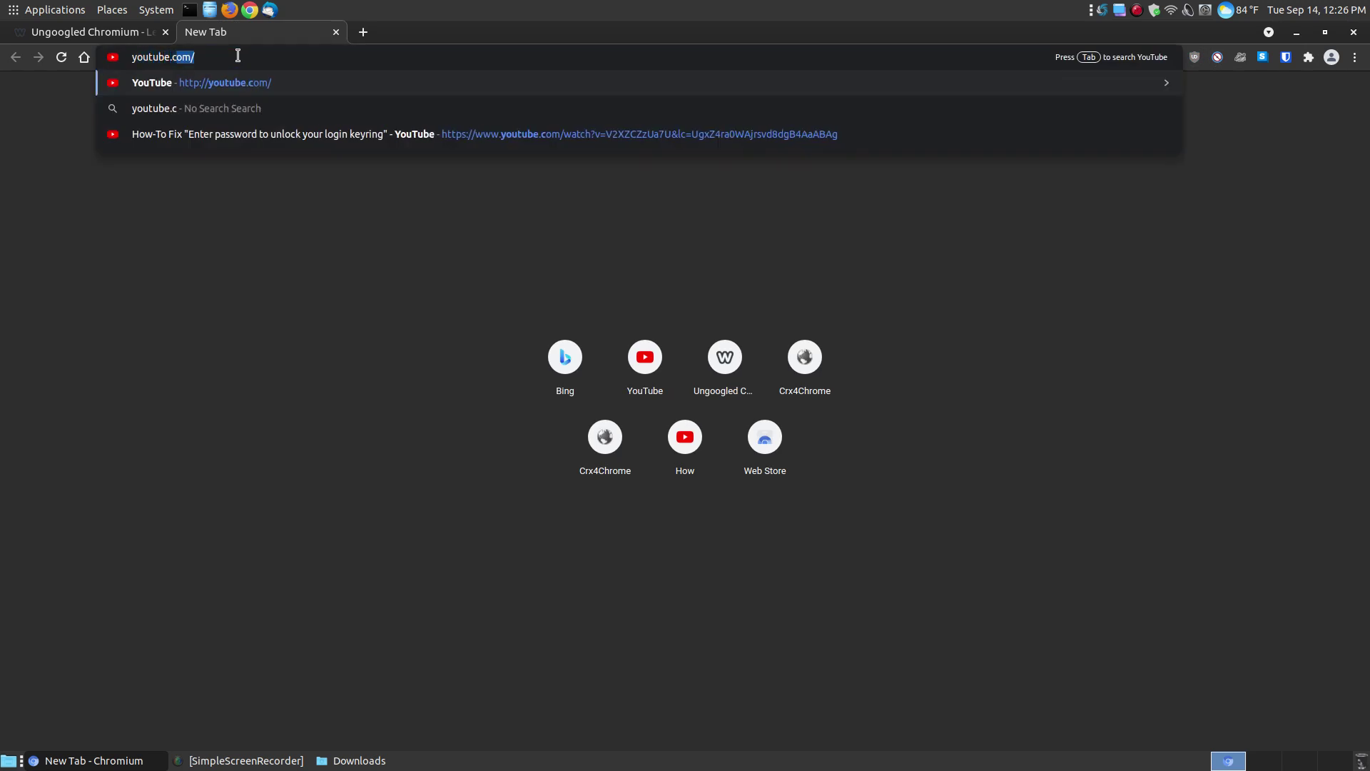
{"action": "key", "text": "Return"}
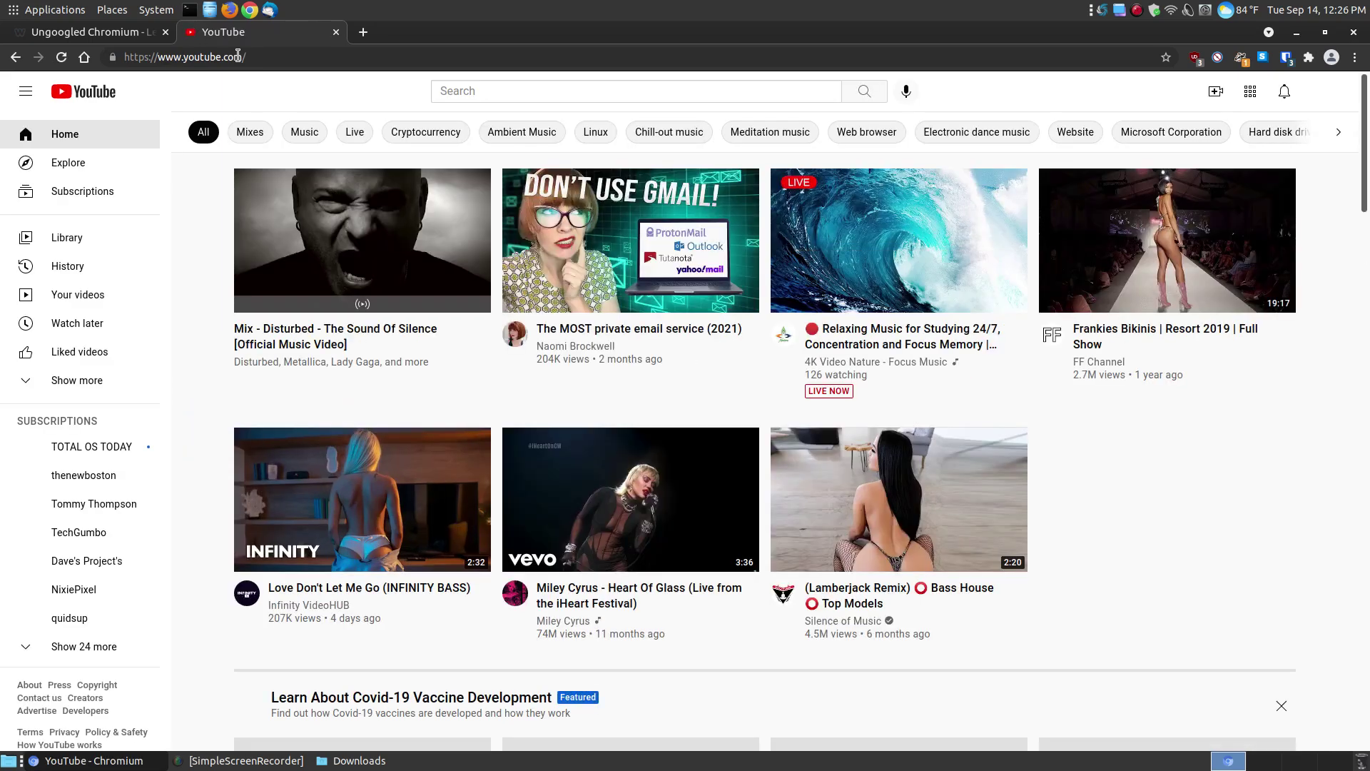
Scroll the YouTube feed, then open thenewboston channel's Videos page.
{"action": "left_click_drag", "start_coordinate": [1365, 150], "coordinate": [1366, 646]}
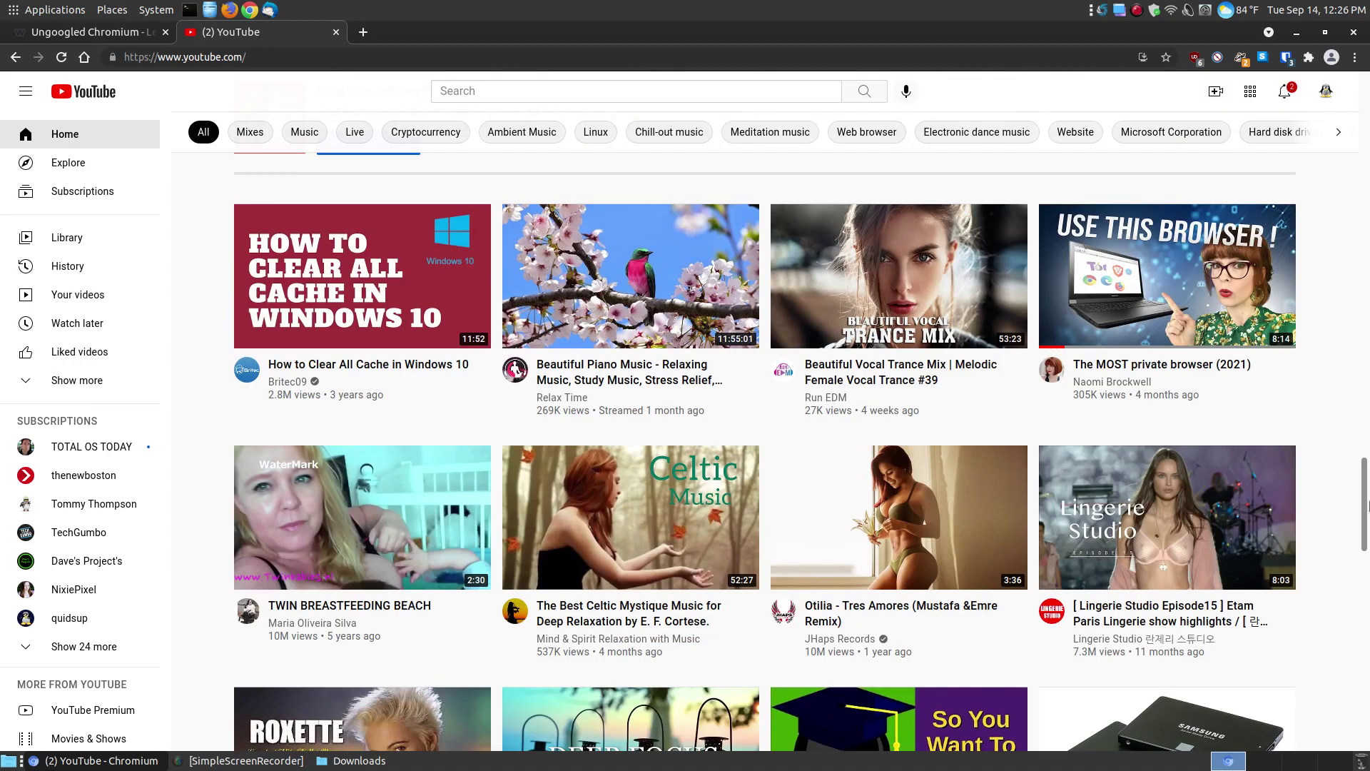
{"action": "left_click", "coordinate": [1367, 602]}
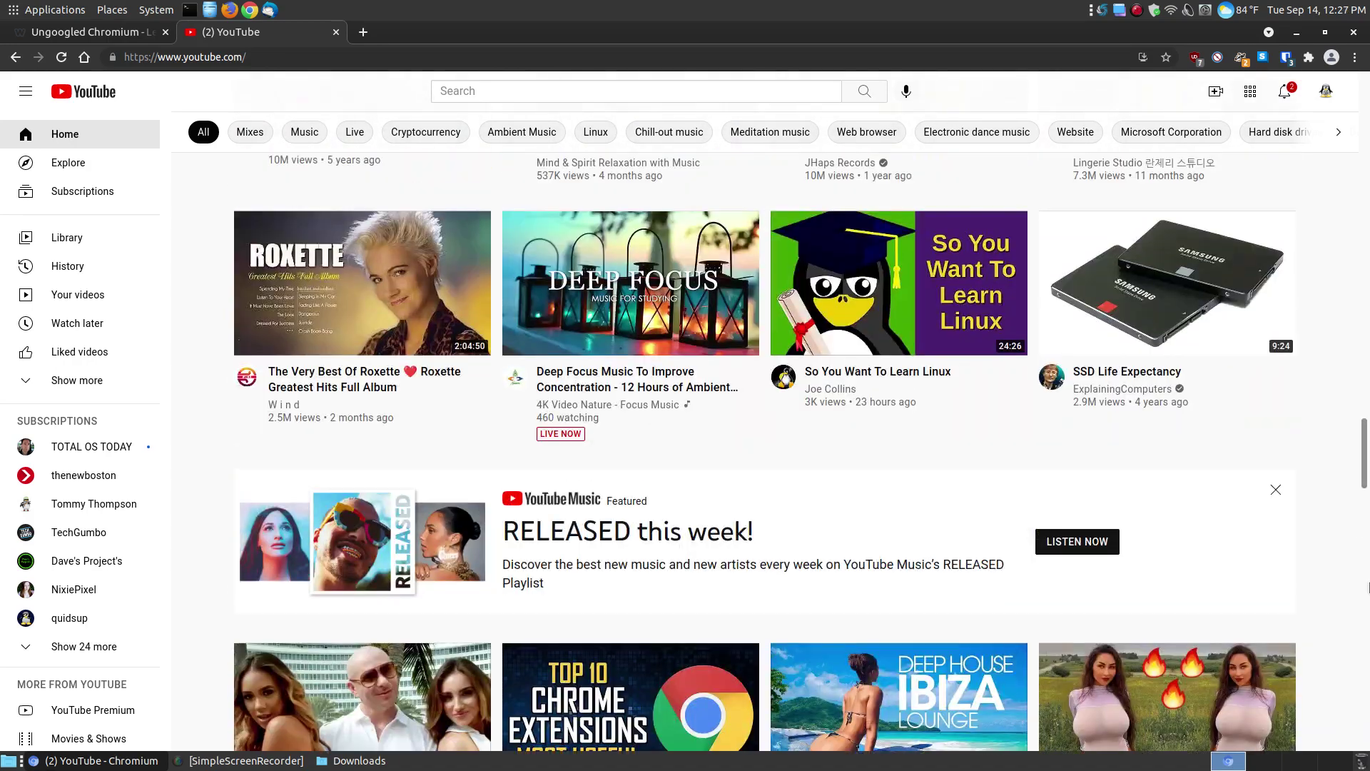
{"action": "left_click_drag", "start_coordinate": [1368, 601], "coordinate": [1369, 313]}
{"action": "scroll", "coordinate": [1368, 312], "scroll_direction": "up", "scroll_amount": 6}
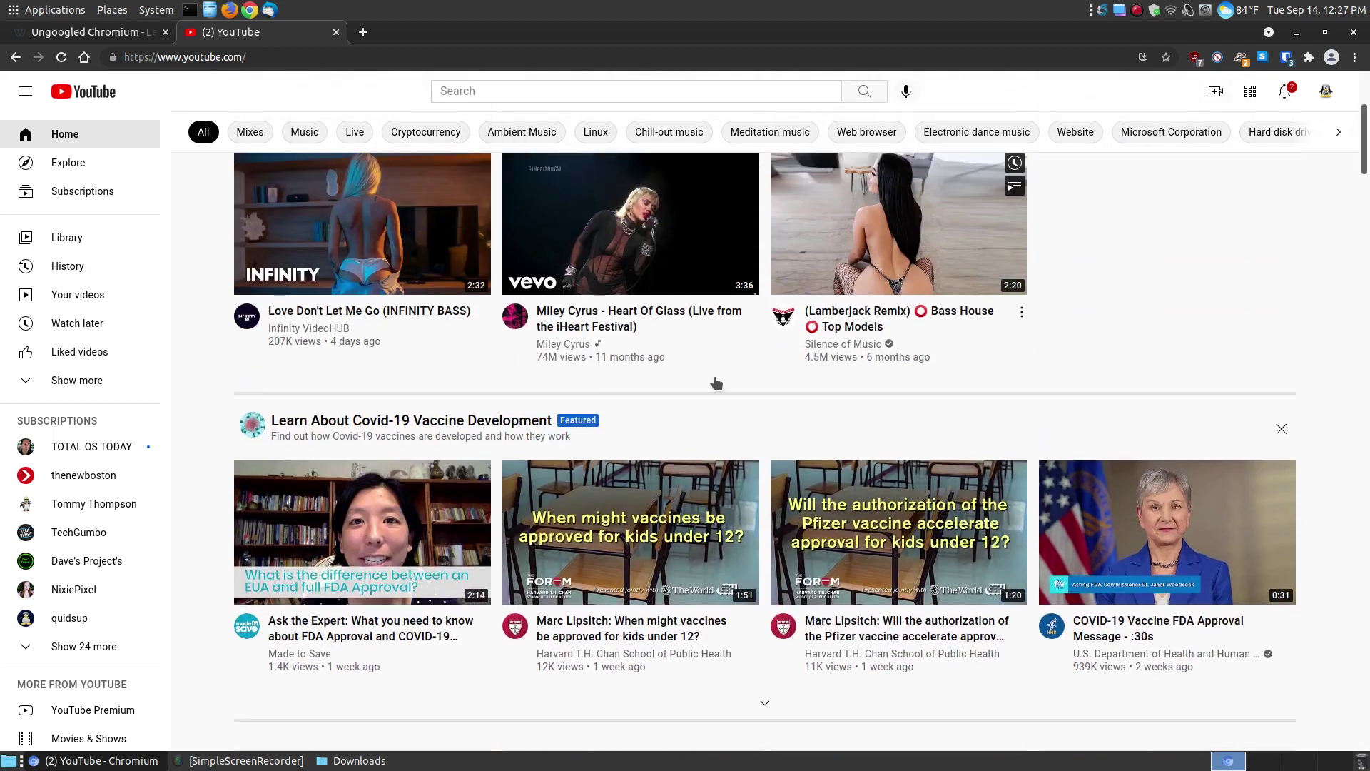
{"action": "left_click", "coordinate": [68, 478]}
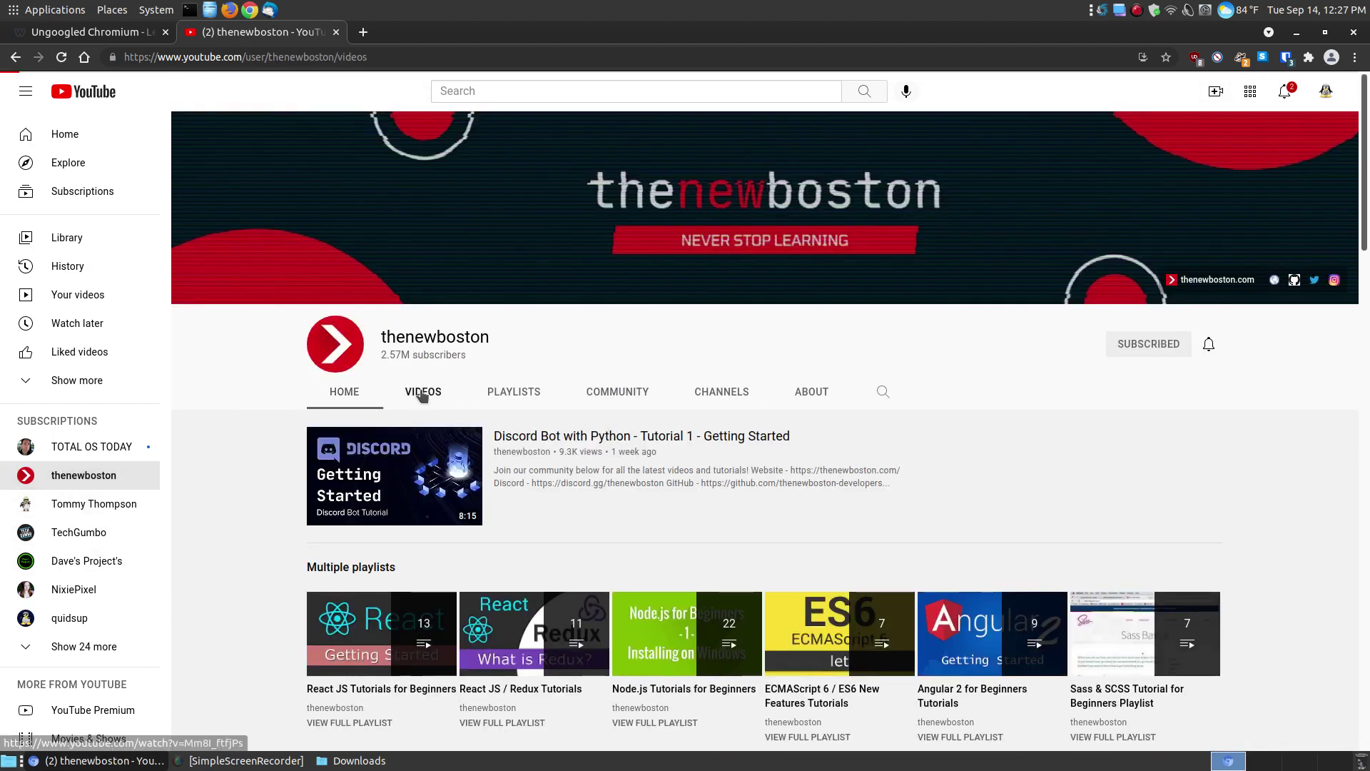
{"action": "left_click", "coordinate": [423, 390]}
{"action": "mouse_move", "coordinate": [620, 534]}
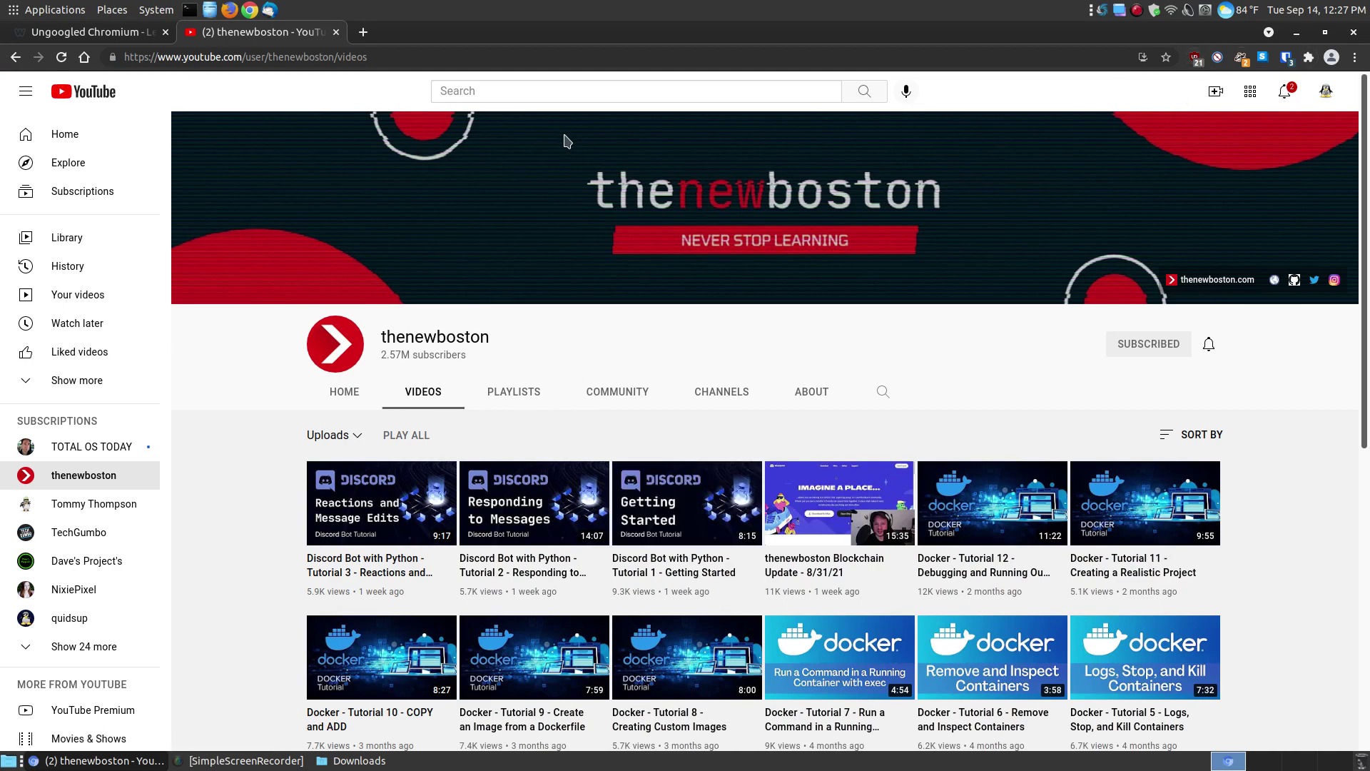
{"action": "left_click", "coordinate": [336, 32]}
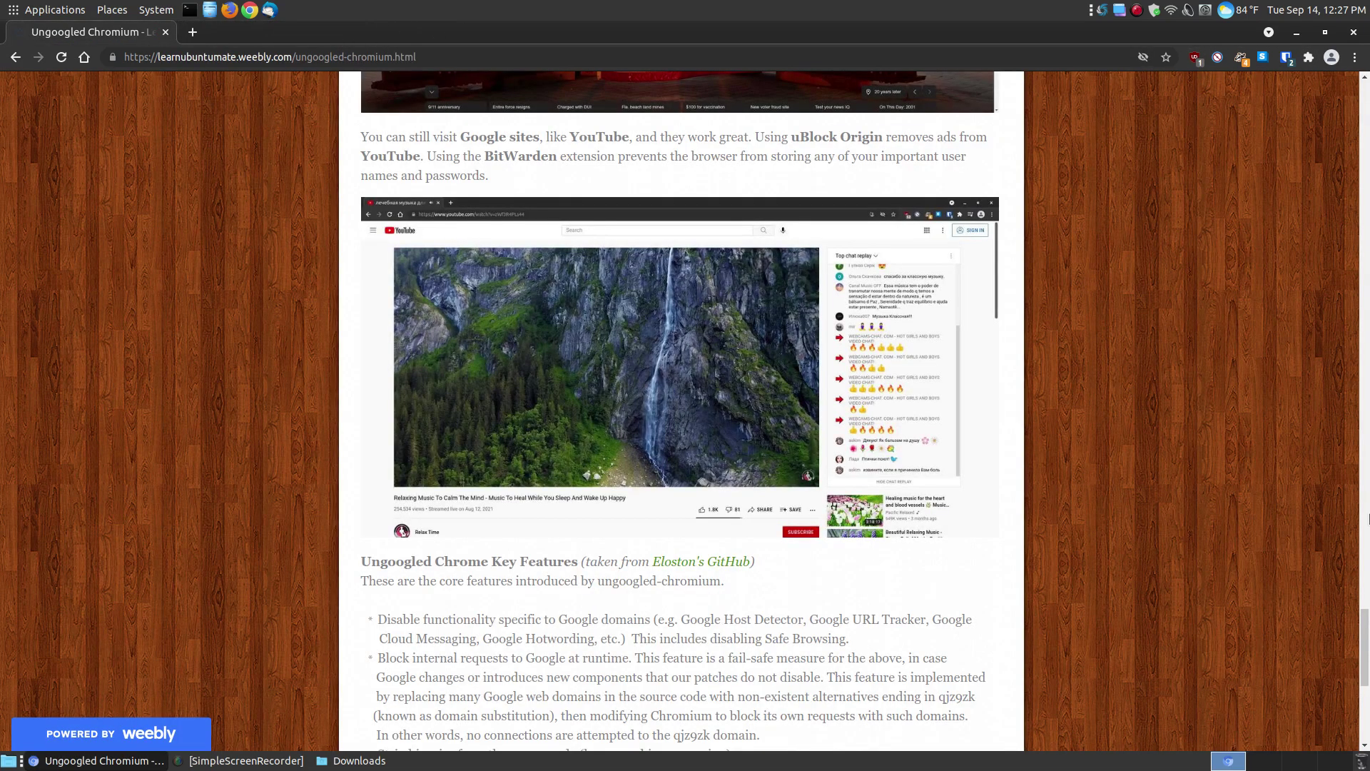
{"action": "scroll", "coordinate": [748, 428], "scroll_direction": "down", "scroll_amount": 5}
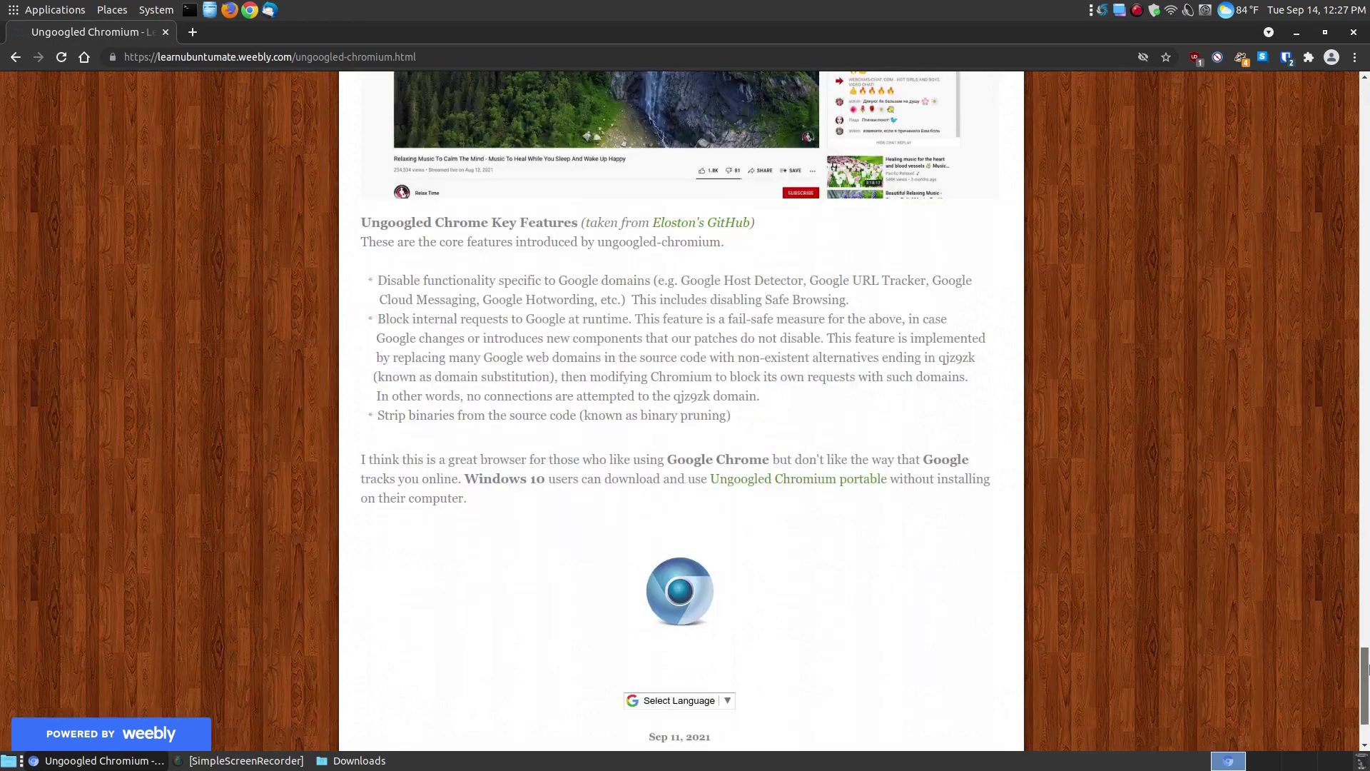
{"action": "left_click", "coordinate": [713, 183]}
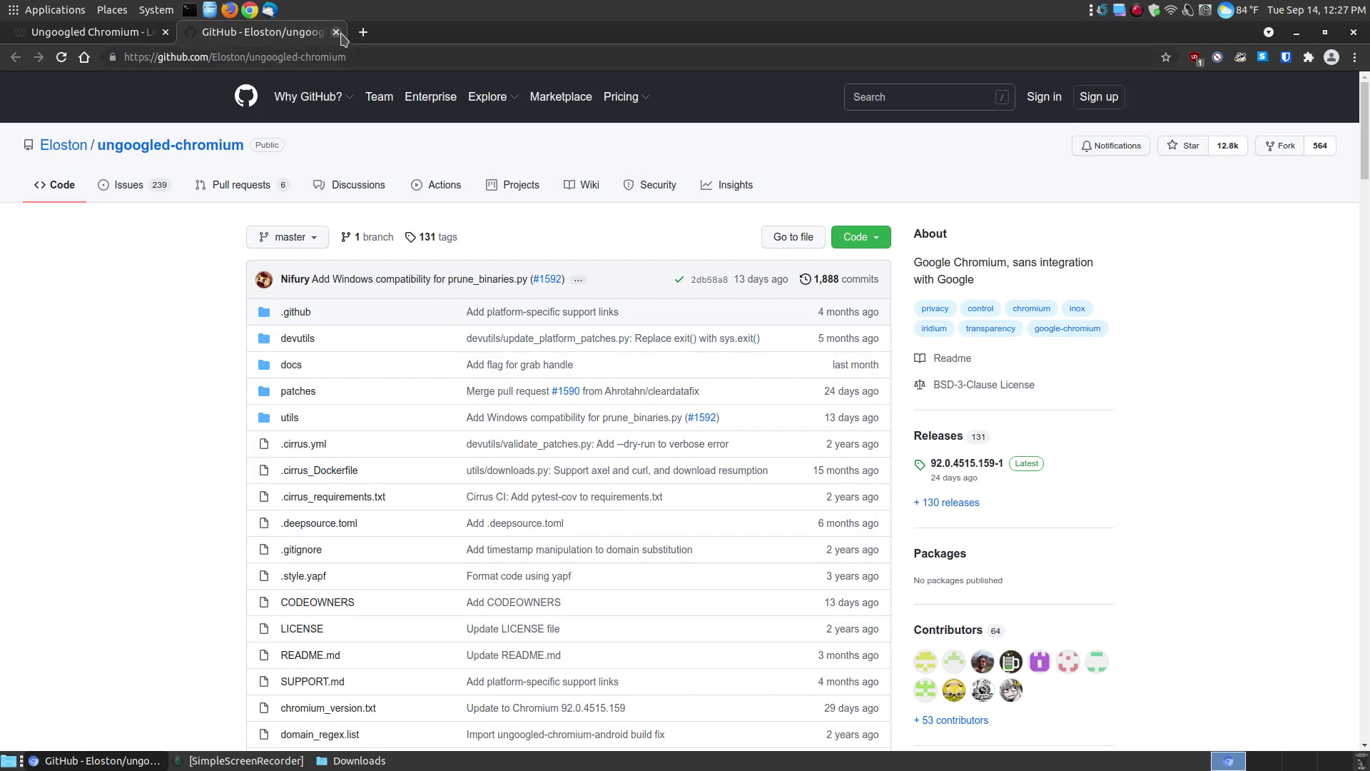
{"action": "left_click", "coordinate": [336, 33]}
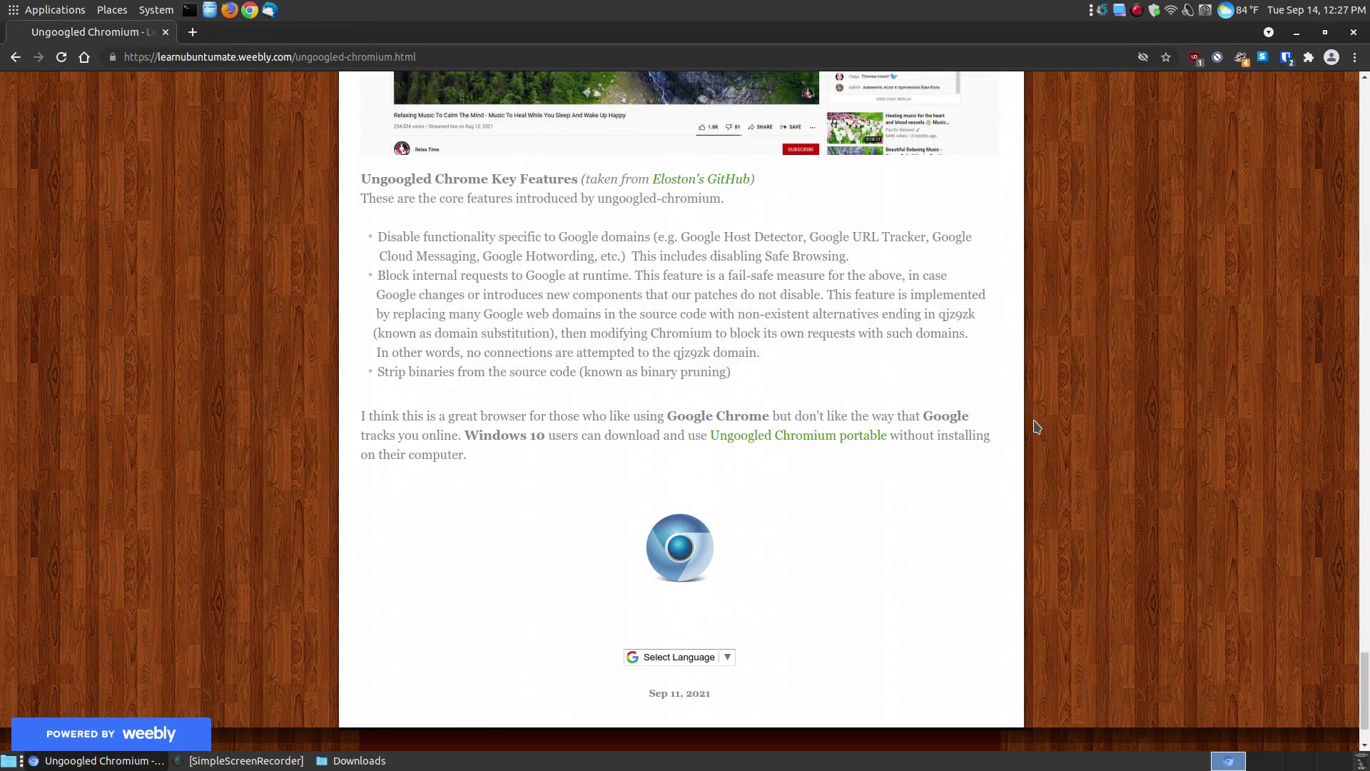
{"action": "scroll", "coordinate": [689, 509], "scroll_direction": "down", "scroll_amount": 3}
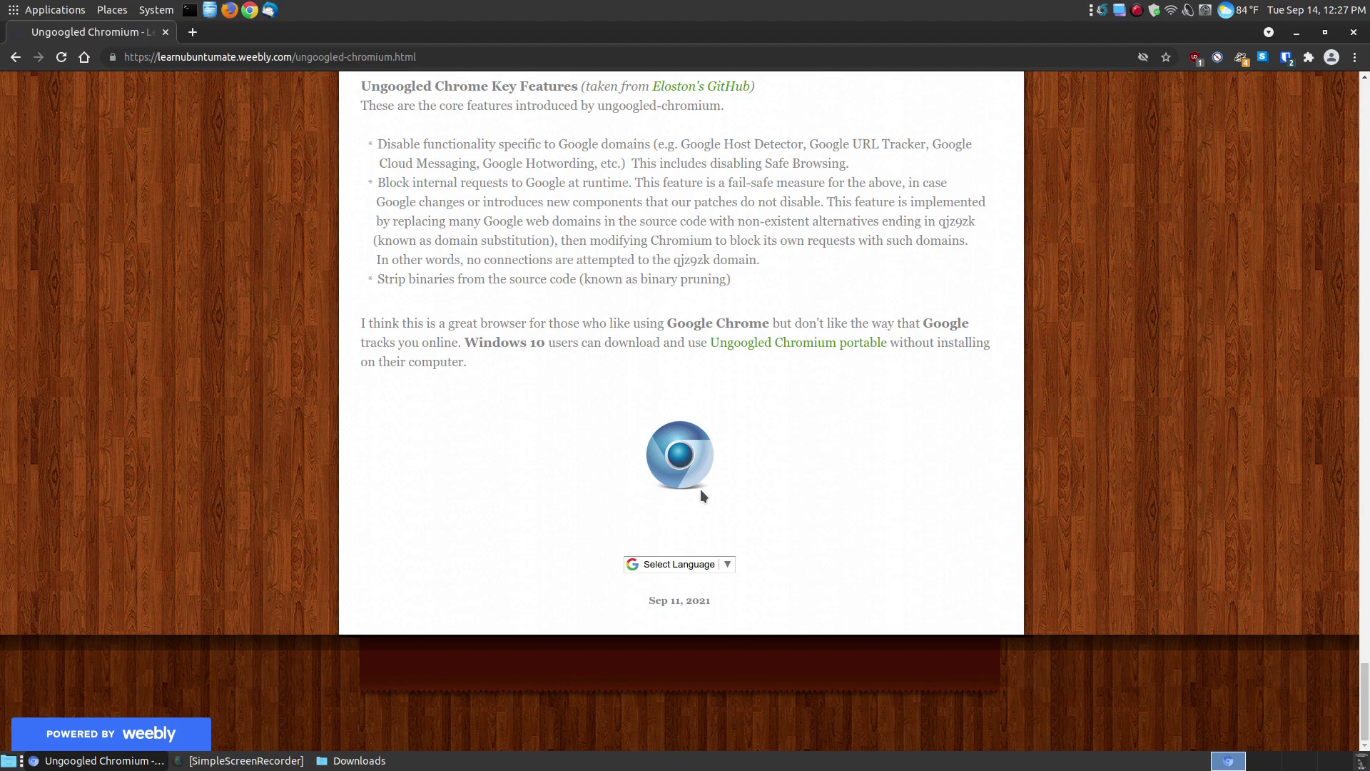
{"action": "scroll", "coordinate": [701, 488], "scroll_direction": "up", "scroll_amount": 3}
{"action": "left_click_drag", "start_coordinate": [1364, 655], "coordinate": [1365, 150]}
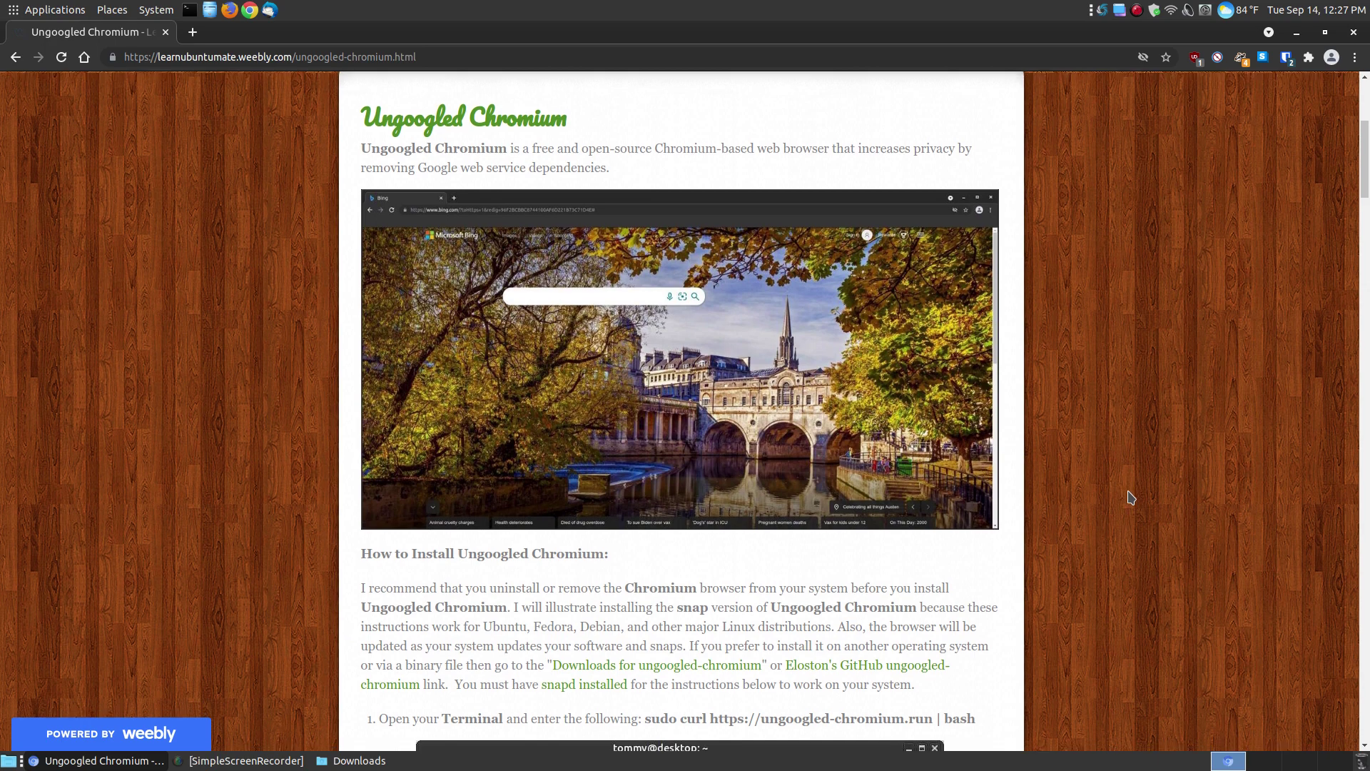
{"action": "scroll", "coordinate": [1129, 498], "scroll_direction": "down", "scroll_amount": 2}
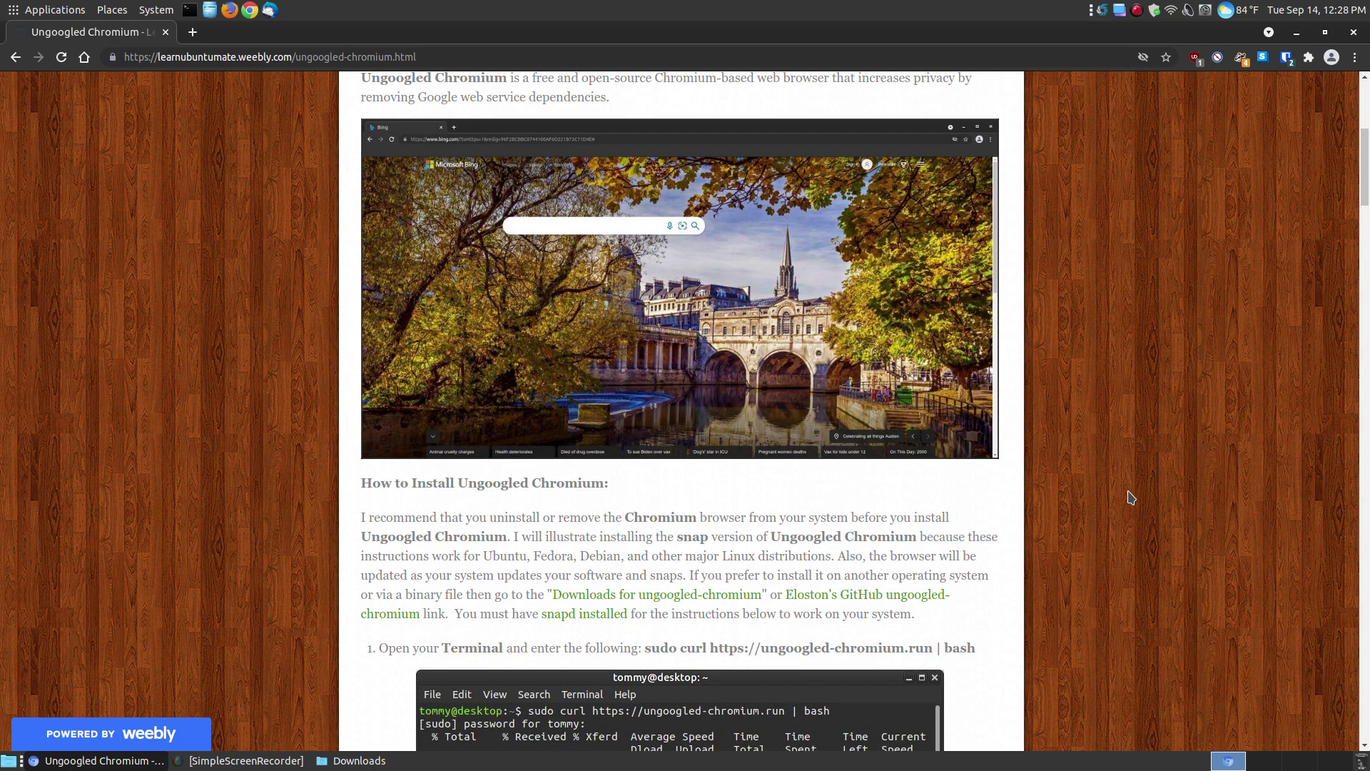
{"action": "scroll", "coordinate": [1130, 498], "scroll_direction": "up", "scroll_amount": 4}
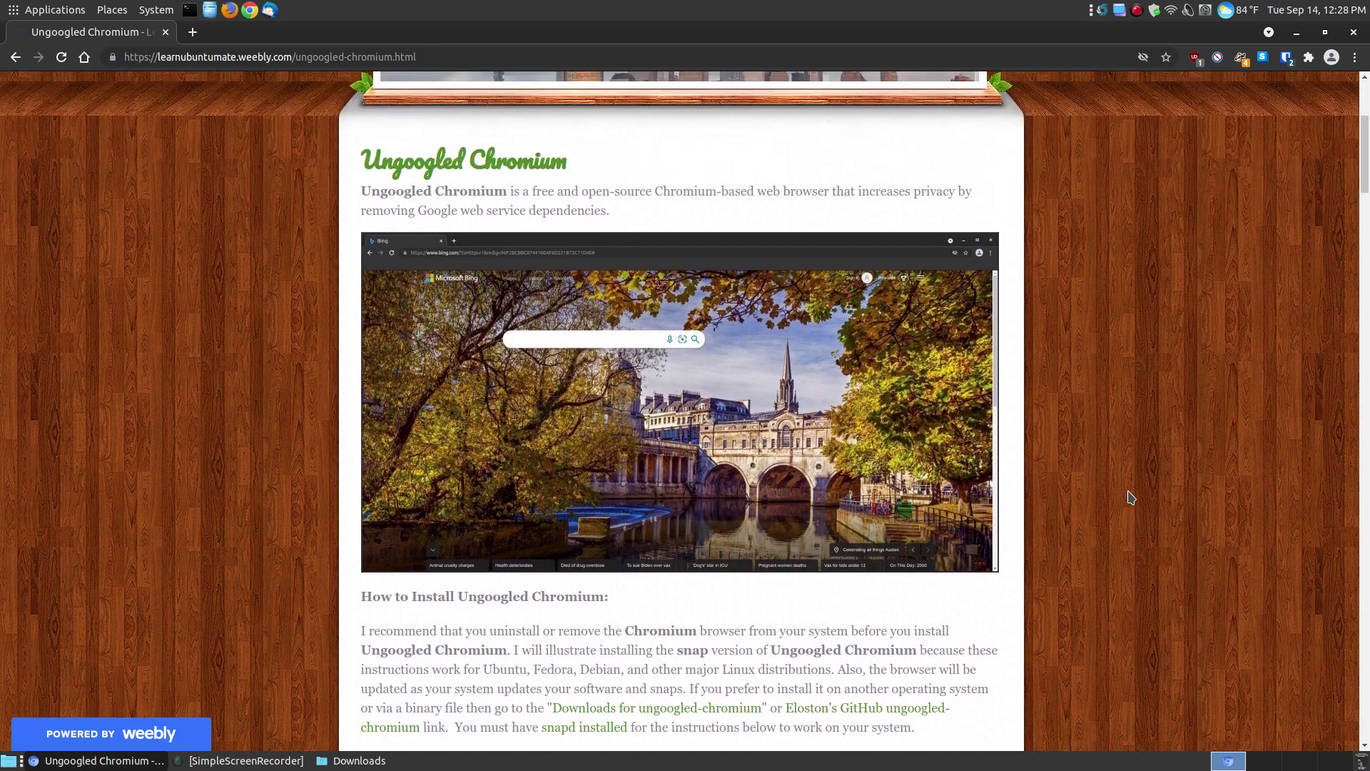